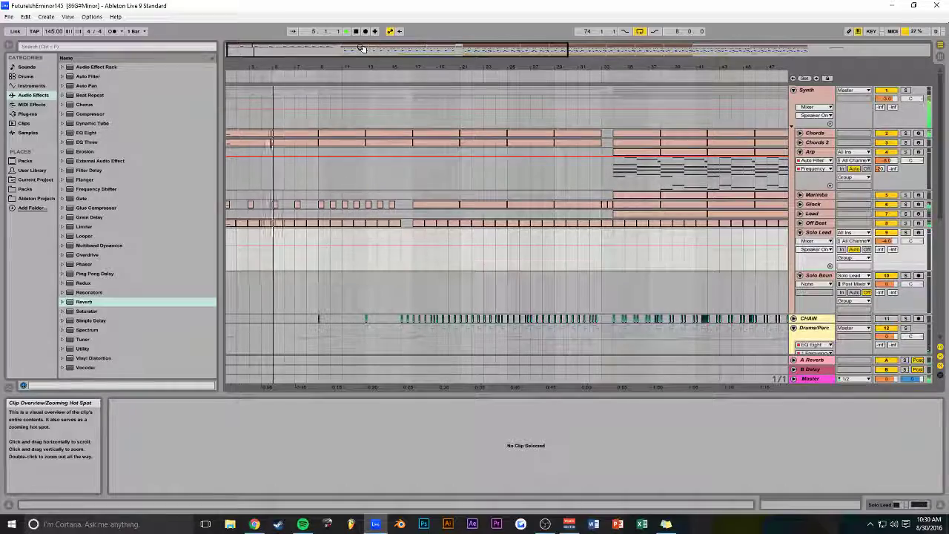
# - Unfold the Snare and Clap tracks in the Drums/Perc group and check them in solo
pyautogui.scroll(-5, 373, 175)
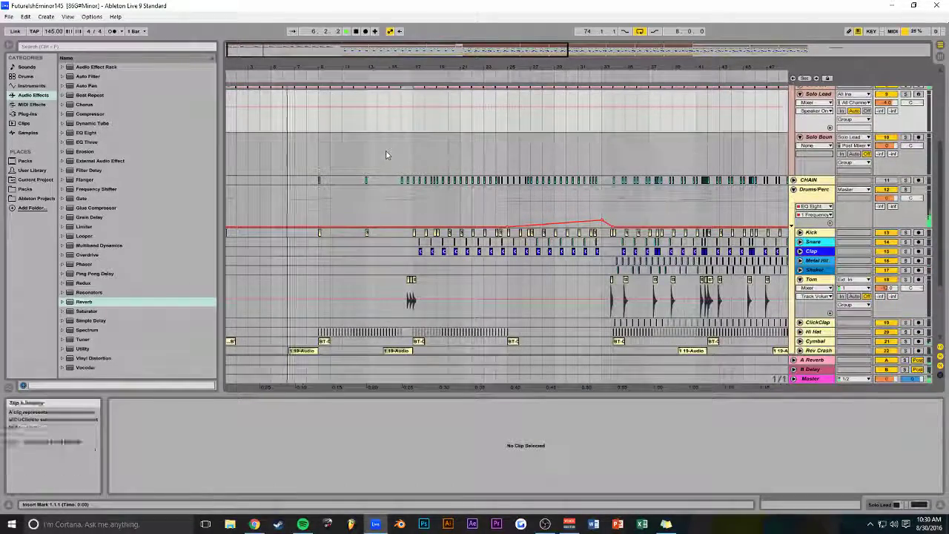
pyautogui.scroll(4, 387, 151)
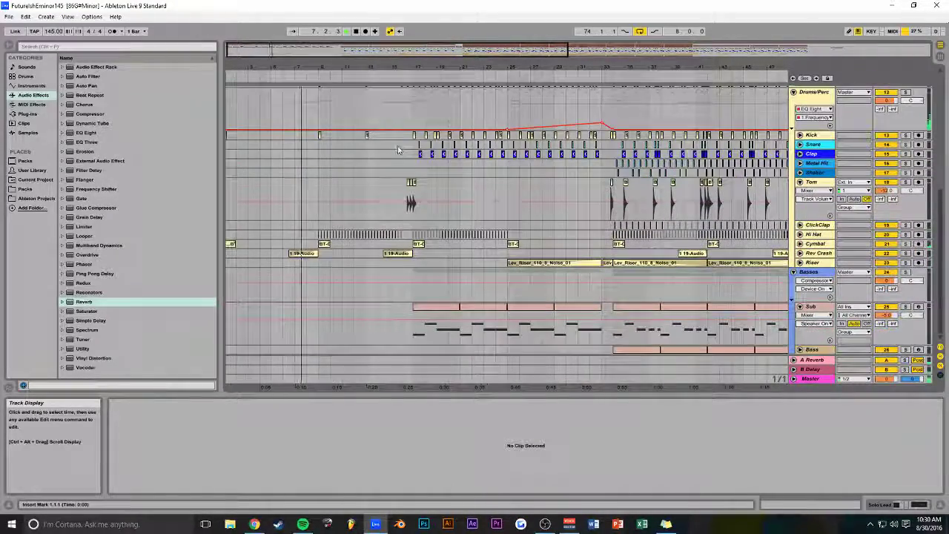
pyautogui.scroll(1, 397, 151)
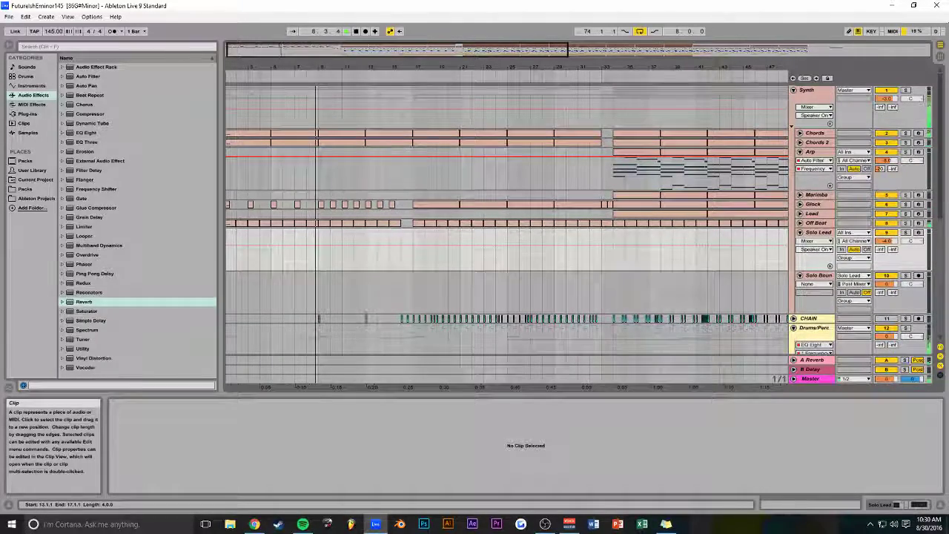
pyautogui.moveTo(630, 49); pyautogui.dragTo(636, 55)
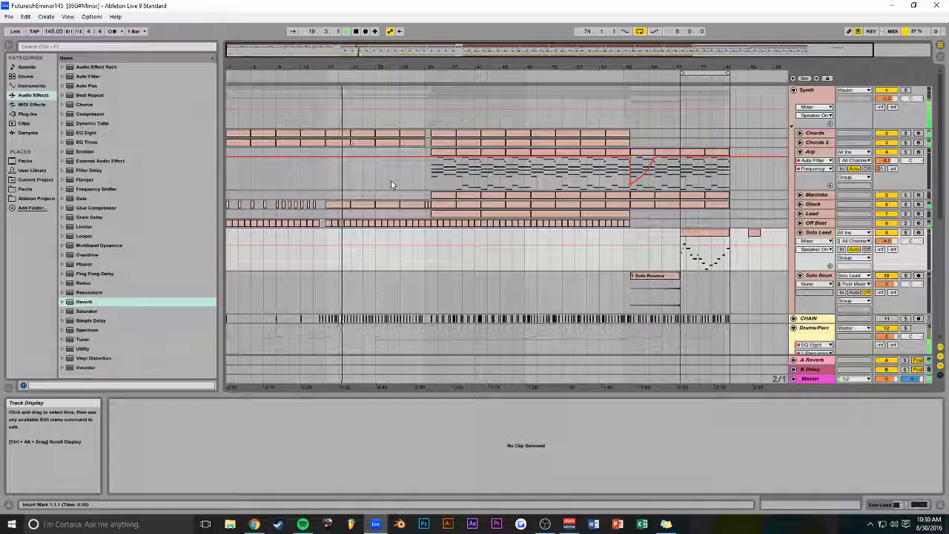
pyautogui.scroll(-3, 624, 261)
pyautogui.scroll(-3, 625, 262)
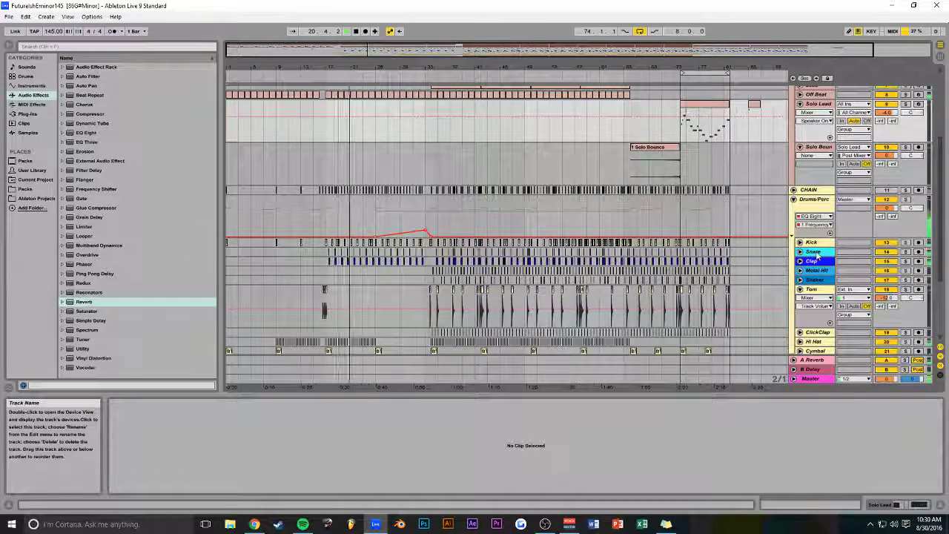
pyautogui.click(799, 252)
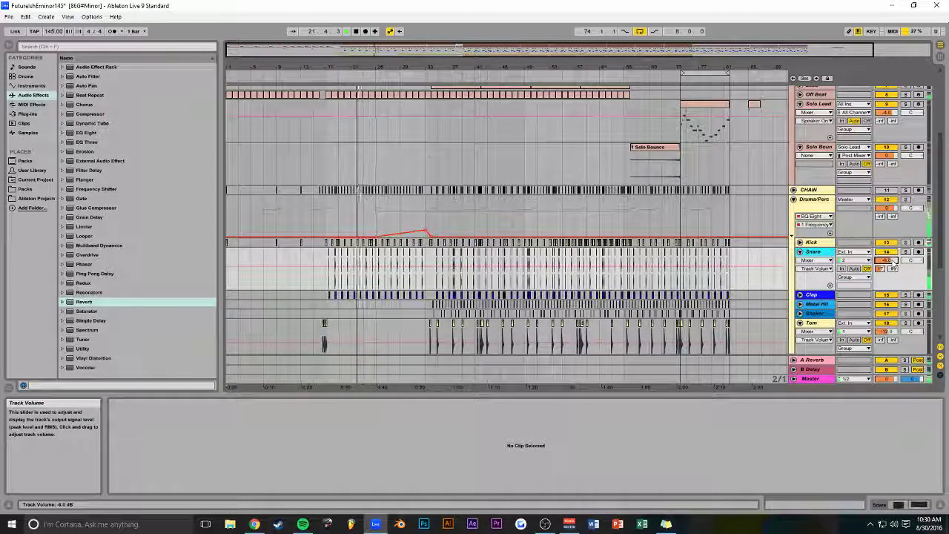
pyautogui.click(812, 295)
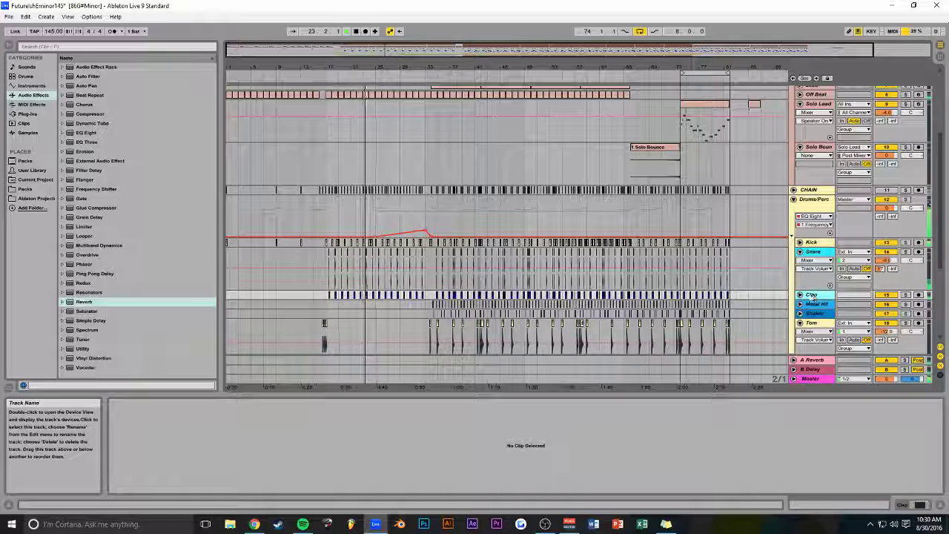
pyautogui.click(906, 295)
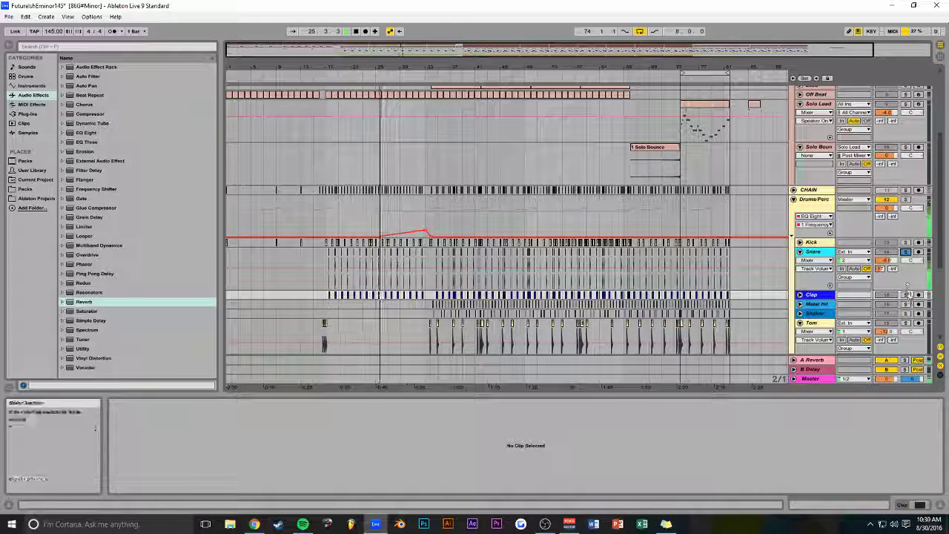
pyautogui.press('Right')
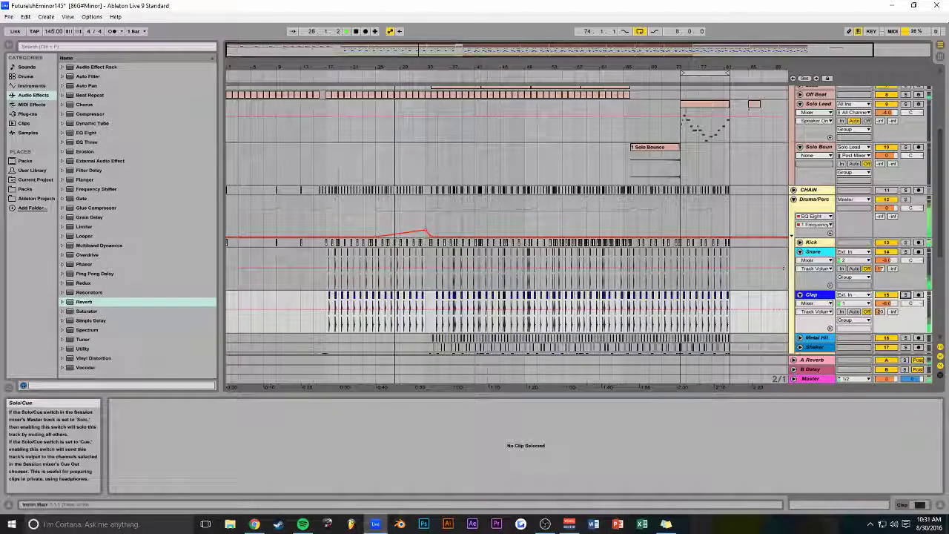
# - Play the arrangement from the start of the Solo Lead clip at bar 74
pyautogui.moveTo(473, 54); pyautogui.dragTo(473, 59)
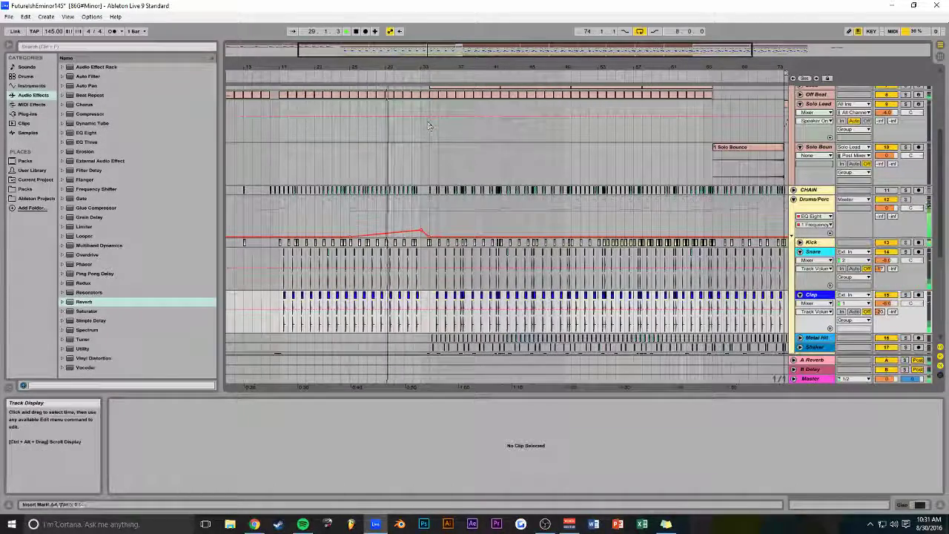
pyautogui.moveTo(437, 51); pyautogui.dragTo(458, 52)
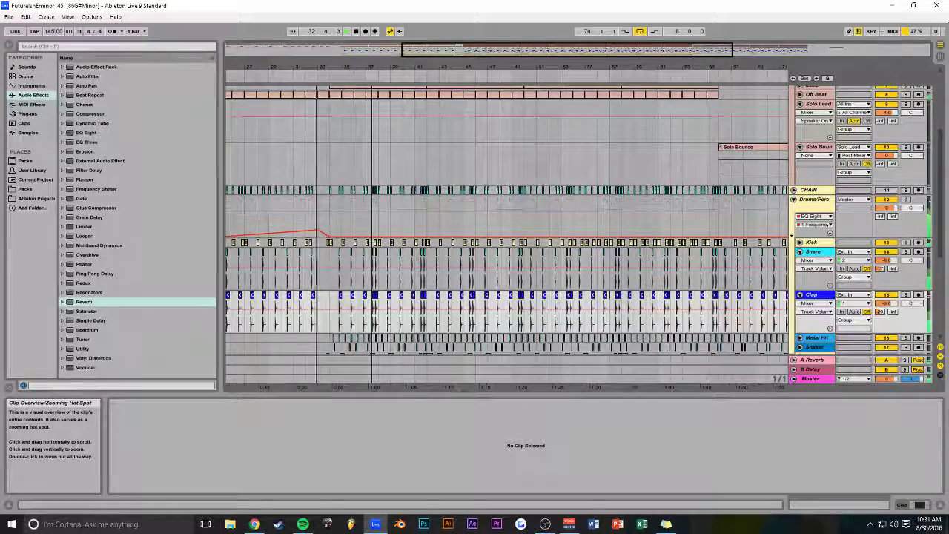
pyautogui.moveTo(444, 49); pyautogui.dragTo(545, 51)
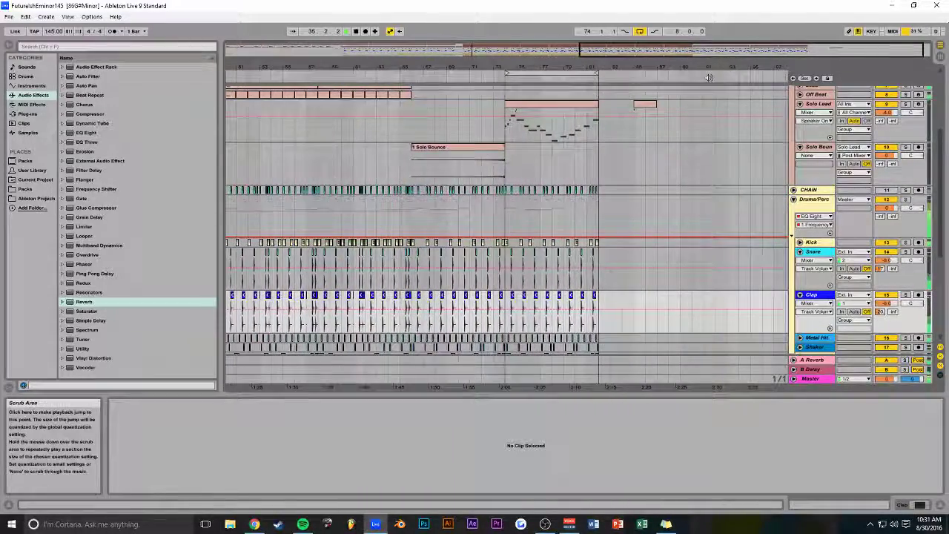
pyautogui.press('space')
pyautogui.click(469, 113)
pyautogui.moveTo(836, 49); pyautogui.dragTo(844, 46)
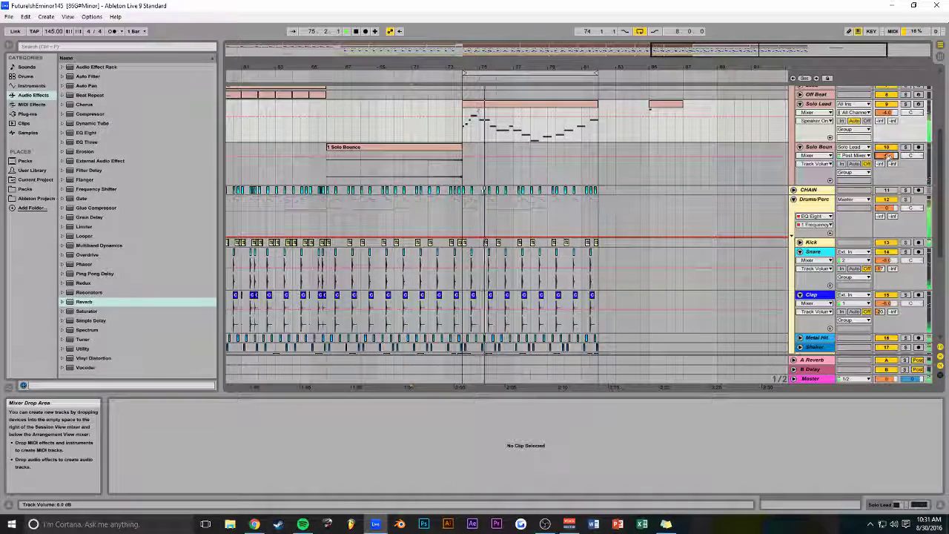
# - Raise the Solo Bounce clip's gain to 4.00 dB and give it a curved fade-in across its whole length
pyautogui.click(393, 163)
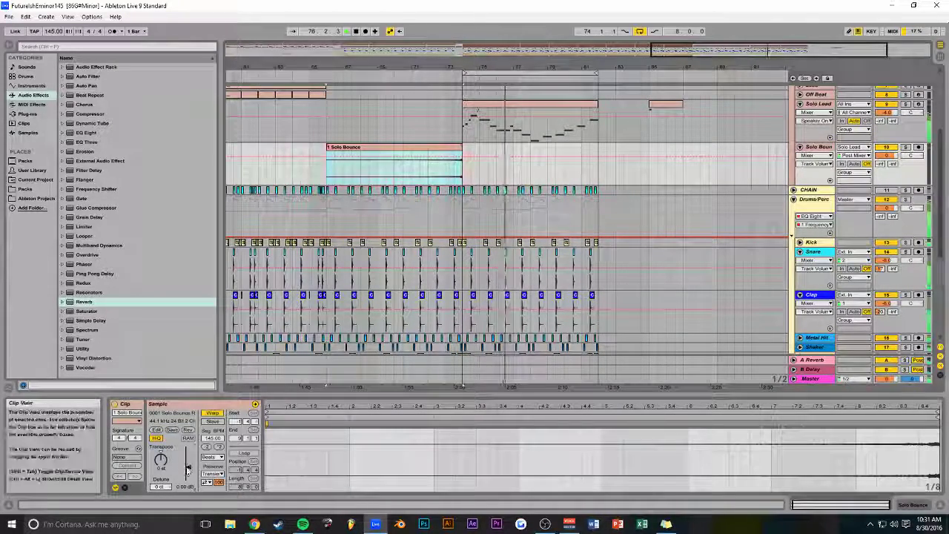
pyautogui.moveTo(188, 469); pyautogui.dragTo(188, 469)
pyautogui.click(419, 150)
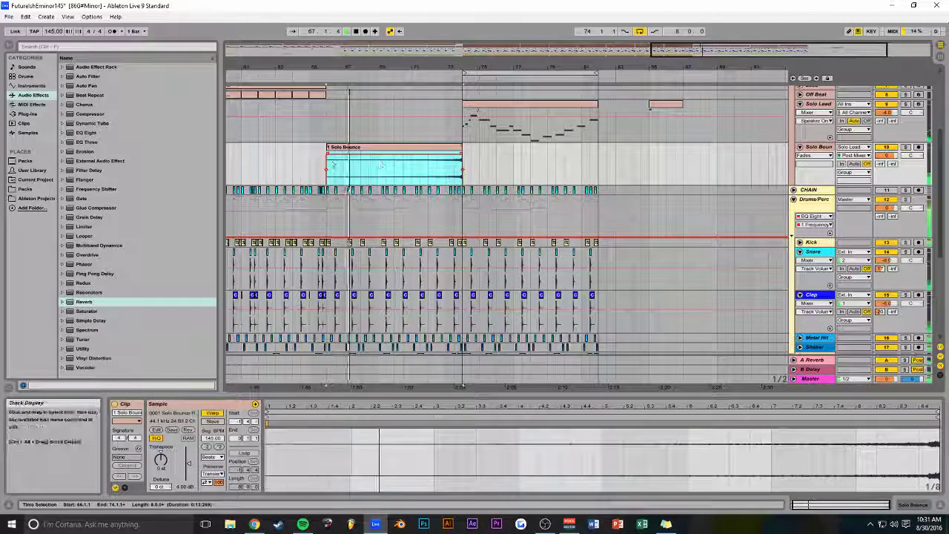
pyautogui.press('a')
pyautogui.click(427, 174)
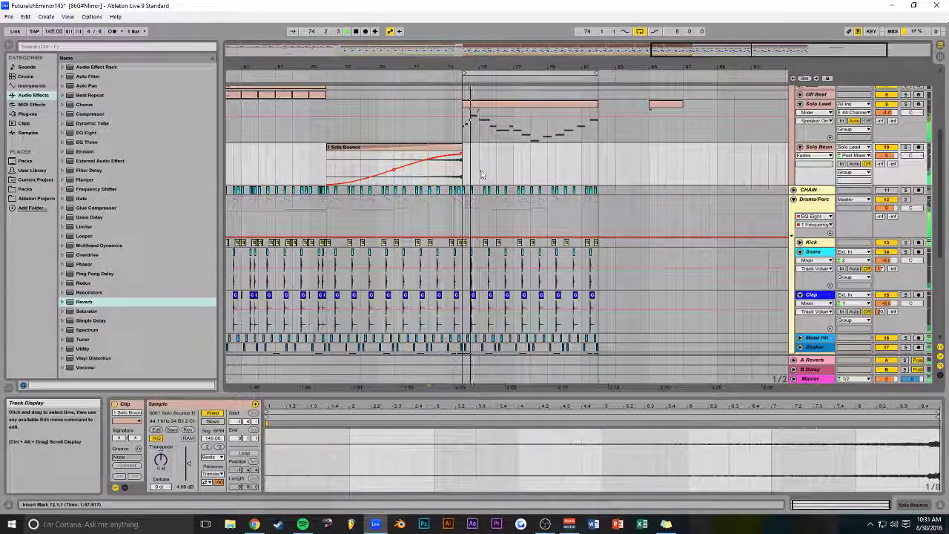
# - Delete the short stray clip that follows the main clip on the Solo Lead track
pyautogui.scroll(5, 405, 130)
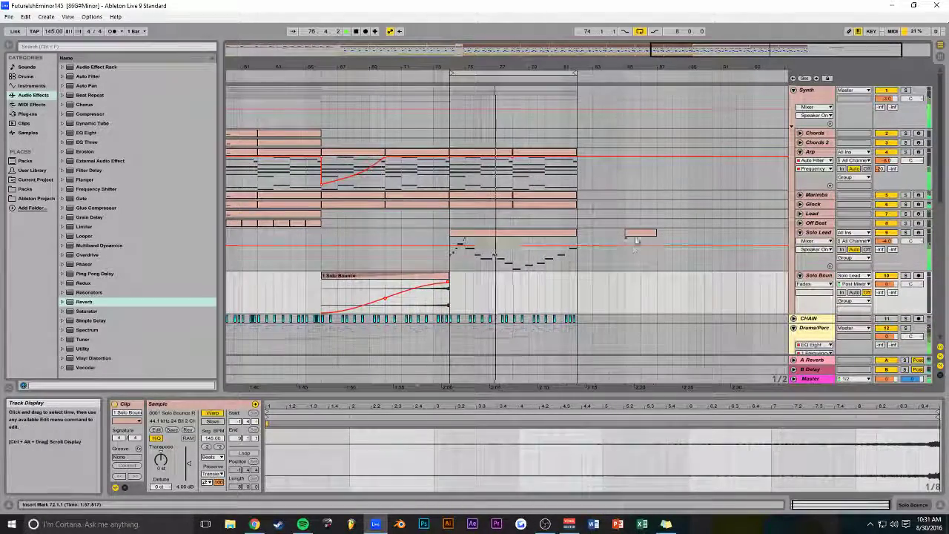
pyautogui.click(639, 237)
pyautogui.press('Delete')
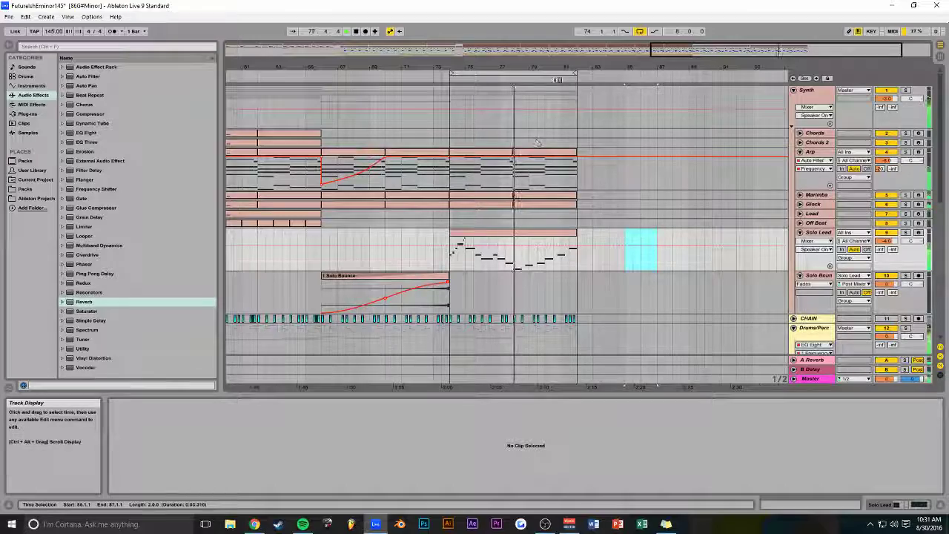
# - Collapse the track groups and duplicate bars 74 to 82 of all tracks twice, extending the arrangement to bar 98
pyautogui.moveTo(638, 50); pyautogui.dragTo(664, 52)
pyautogui.scroll(-2, 590, 110)
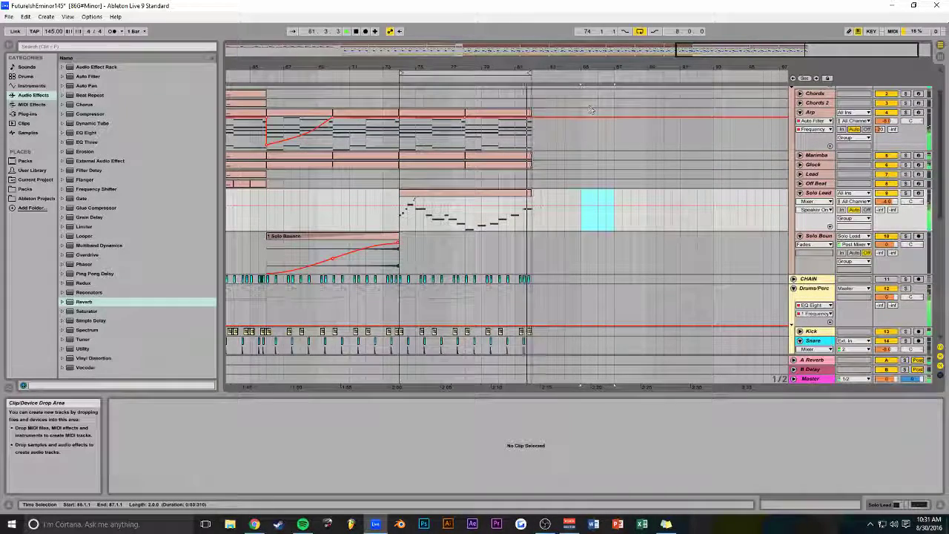
pyautogui.scroll(2, 585, 152)
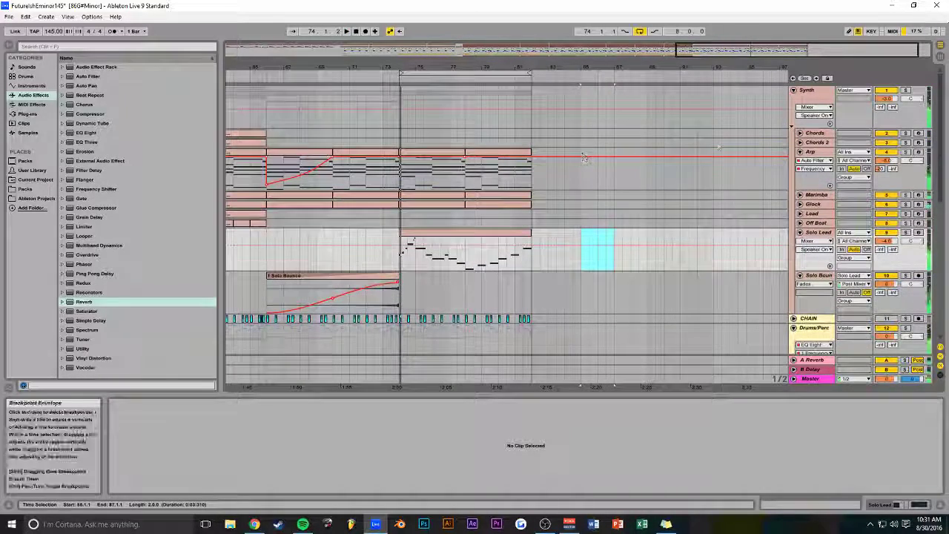
pyautogui.keyDown('alt'); pyautogui.click(794, 90); pyautogui.keyUp('alt')
pyautogui.moveTo(531, 139); pyautogui.dragTo(403, 96)
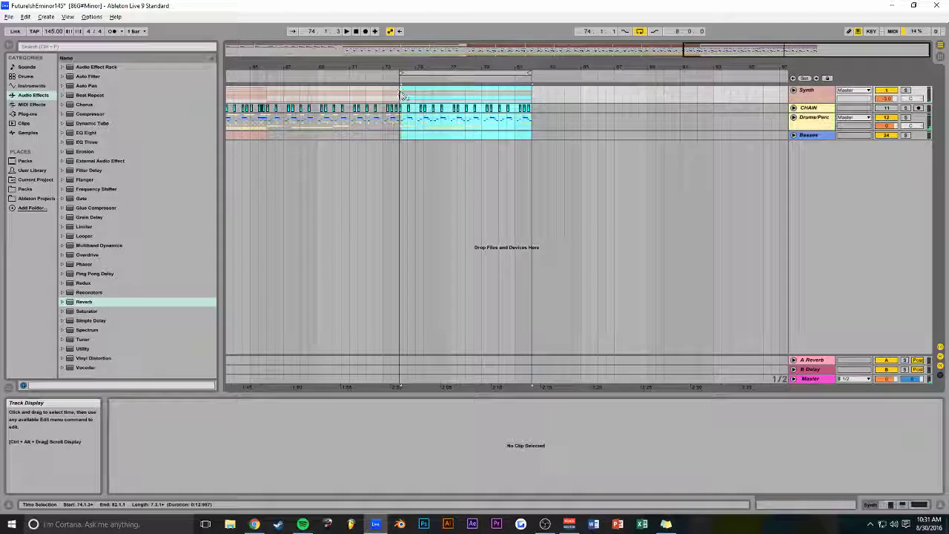
pyautogui.hotkey('ctrl', 'd')
pyautogui.moveTo(724, 52); pyautogui.dragTo(682, 54)
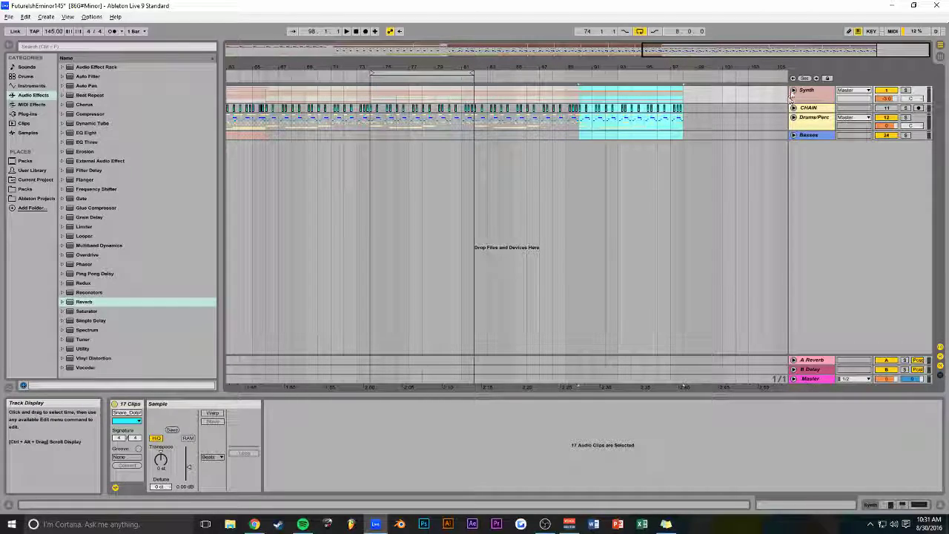
# - Unfold the Synth group and delete the Solo Bounce slivers and both Solo Lead clips from the duplicated bars 82 to 98
pyautogui.click(793, 90)
pyautogui.click(581, 234)
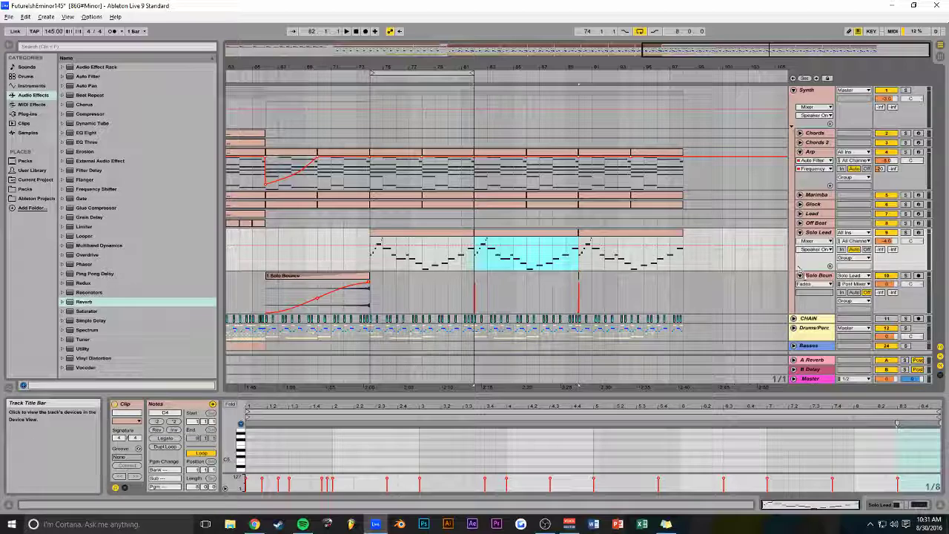
pyautogui.moveTo(582, 278); pyautogui.dragTo(448, 287)
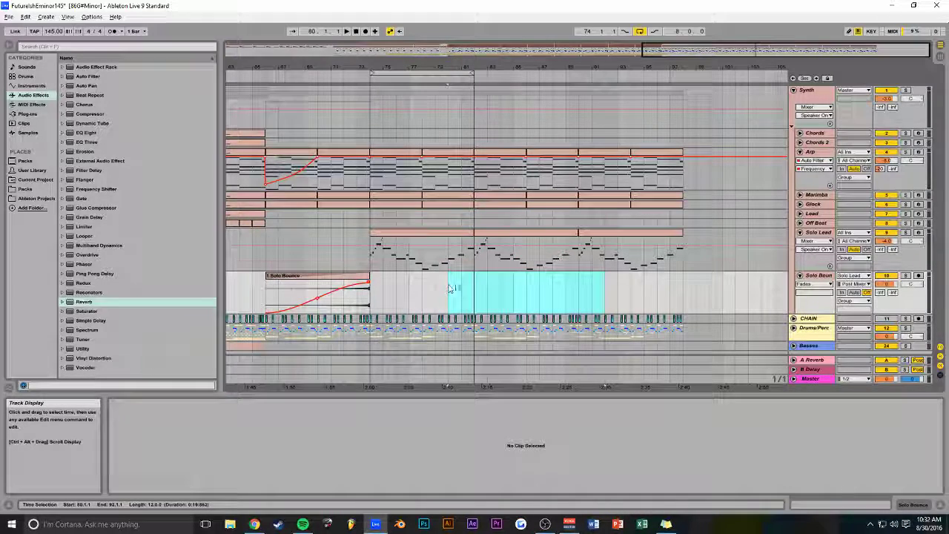
pyautogui.click(508, 237)
pyautogui.keyDown('shift'); pyautogui.click(610, 233); pyautogui.keyUp('shift')
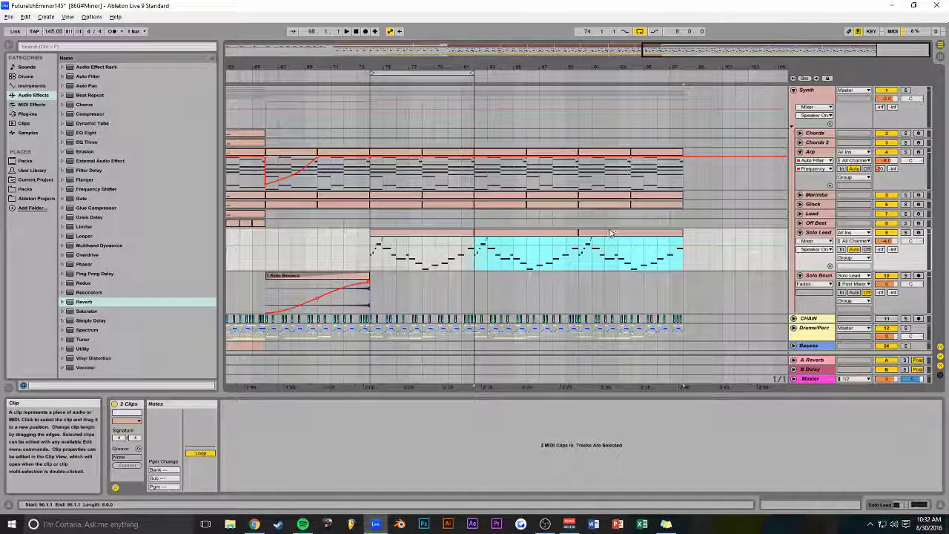
pyautogui.press('Delete')
# - Set the loop to bars 82 to 98 and create an empty 16-bar MIDI clip there on the Solo Lead track
pyautogui.moveTo(454, 72); pyautogui.dragTo(682, 74)
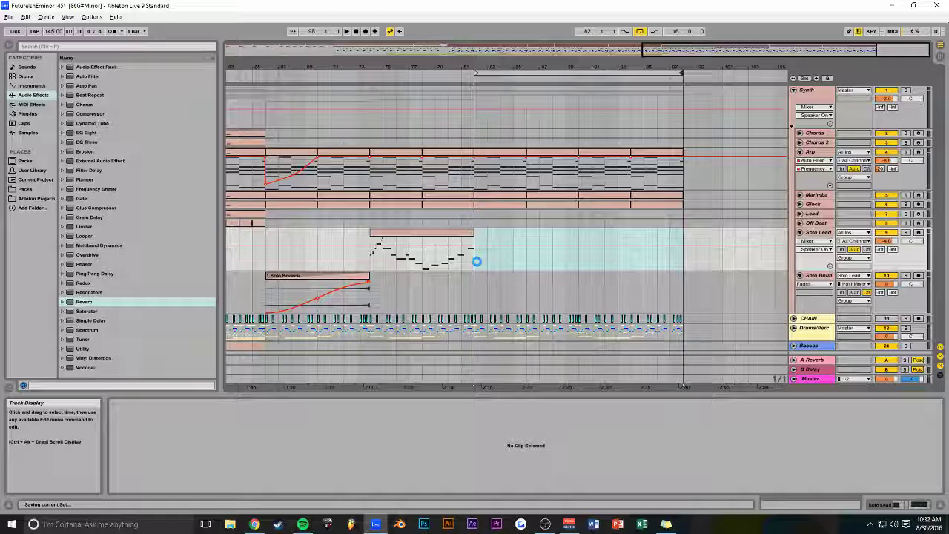
pyautogui.moveTo(477, 261); pyautogui.dragTo(683, 261)
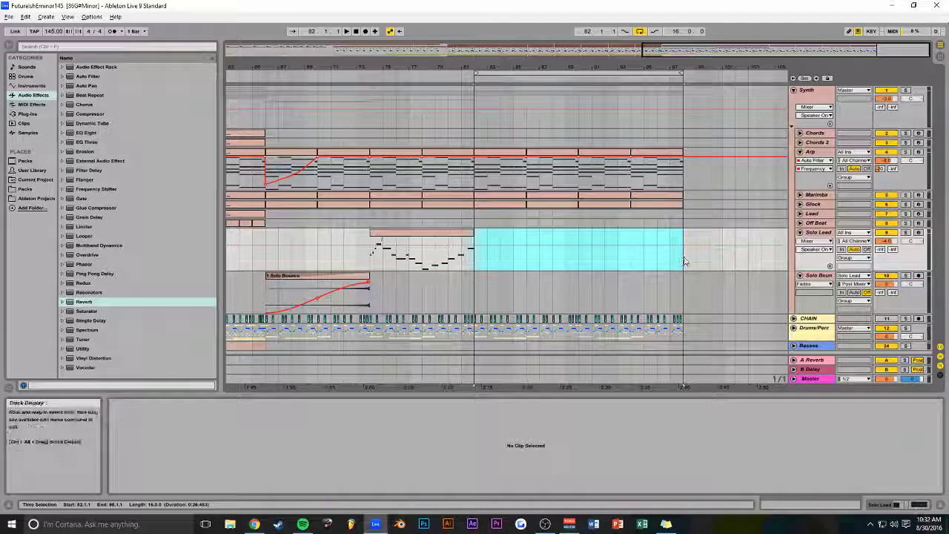
pyautogui.hotkey('ctrl', 'shift', 'm')
pyautogui.click(476, 216)
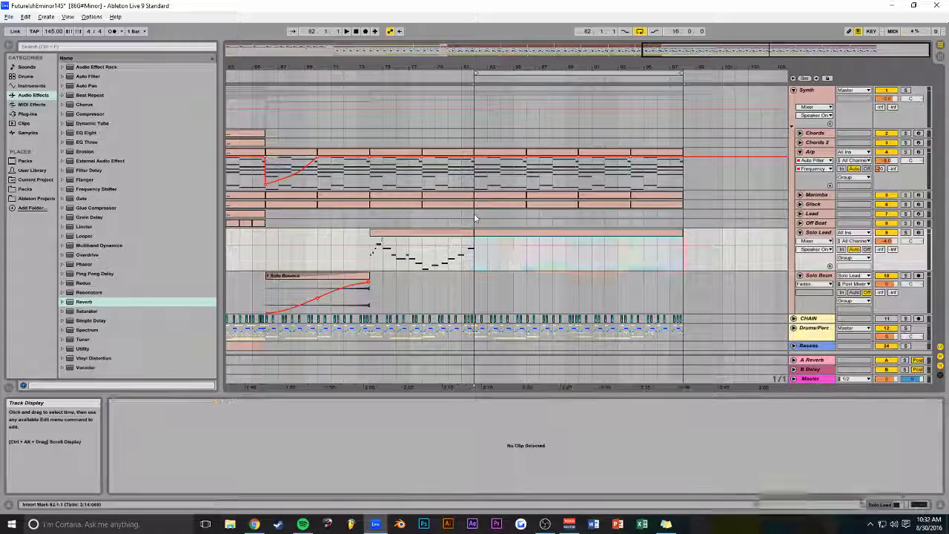
# - Start playback from bar 74 and save the set
pyautogui.press('space')
pyautogui.click(374, 232)
pyautogui.hotkey('ctrl', 's')
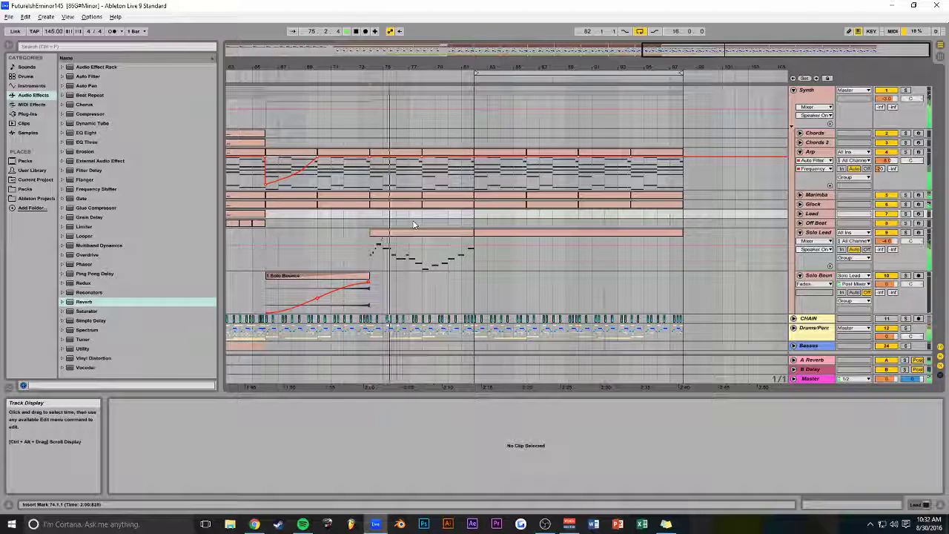
# - Add an Auto Filter after EQ Eight on the Solo Lead track and open its low-pass cutoff fully
pyautogui.click(417, 233)
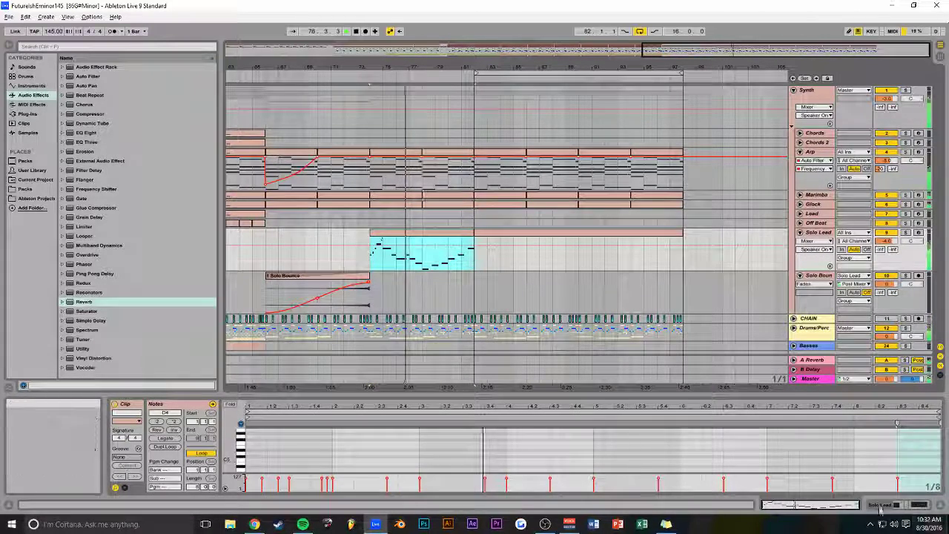
pyautogui.click(890, 507)
pyautogui.doubleClick(88, 76)
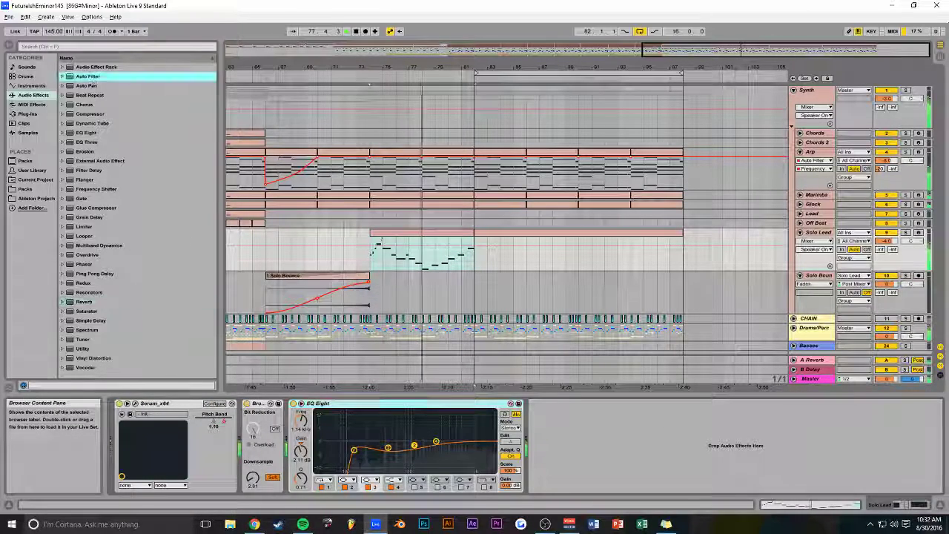
pyautogui.moveTo(668, 428); pyautogui.dragTo(668, 408)
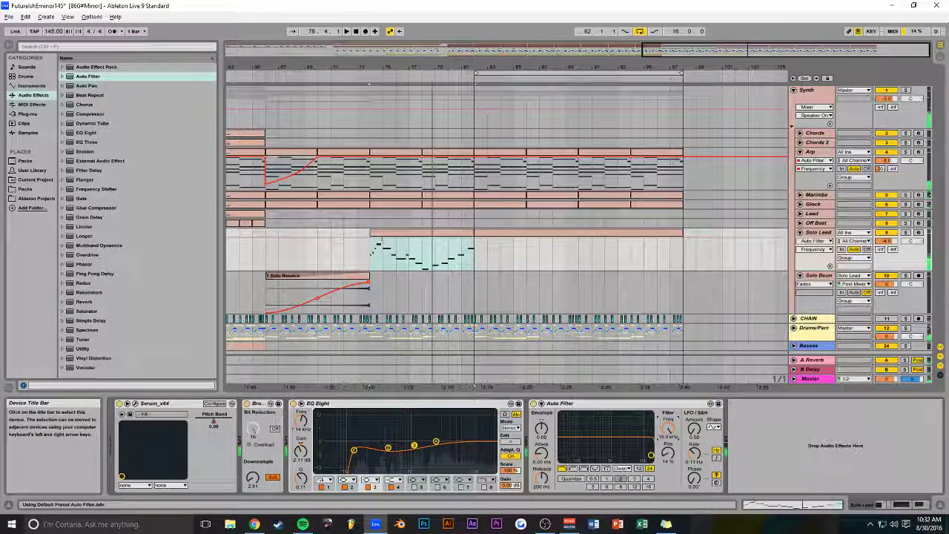
# - Automate the Solo Lead filter frequency to rise from about 1.08 kHz at bar 74 to 12.0 kHz at bar 82, and play it back
pyautogui.click(372, 245)
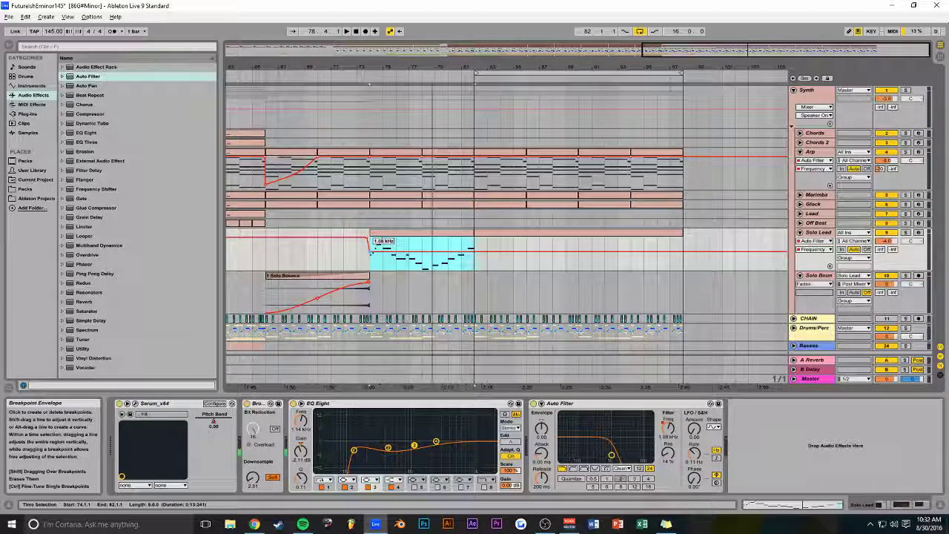
pyautogui.moveTo(471, 256); pyautogui.dragTo(473, 240)
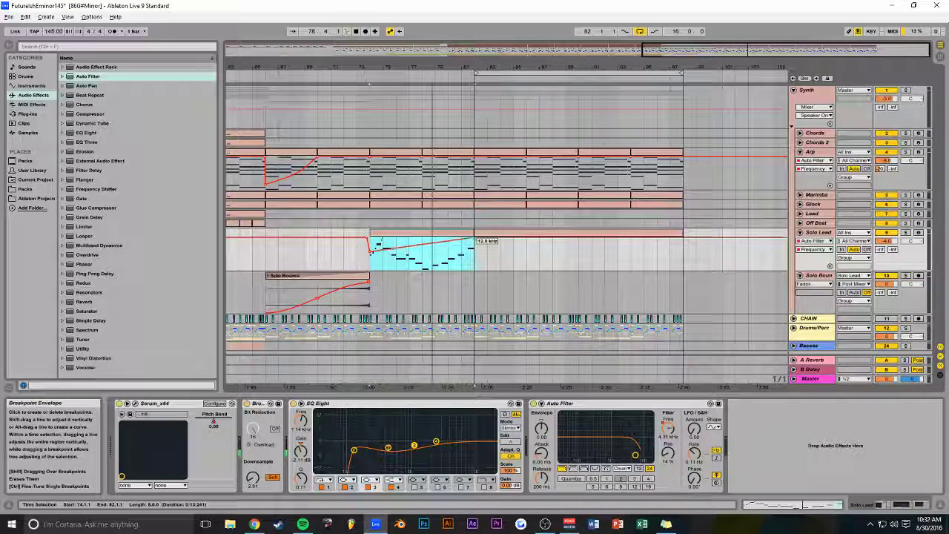
pyautogui.click(344, 255)
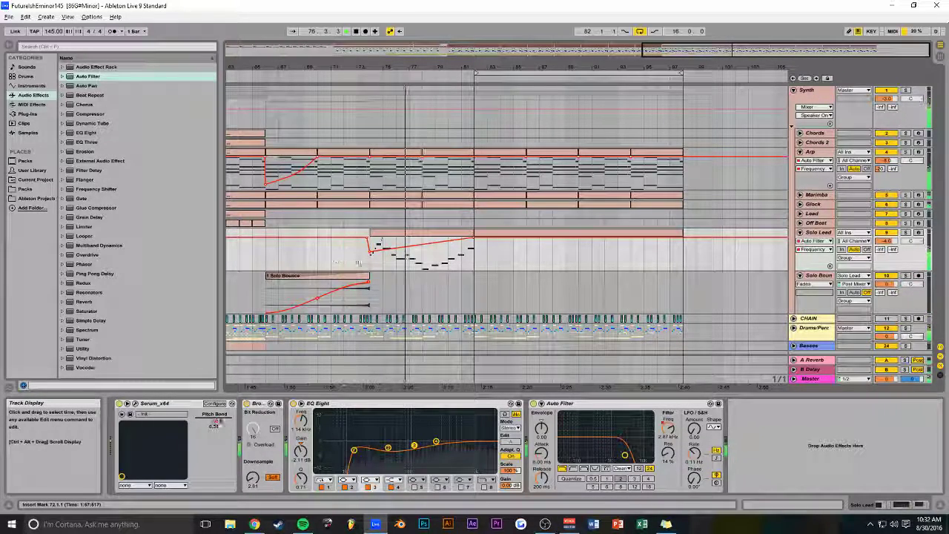
# - Stop playback at bar 82 and open the empty Solo Lead clip there in an enlarged note editor
pyautogui.moveTo(687, 59); pyautogui.dragTo(629, 64)
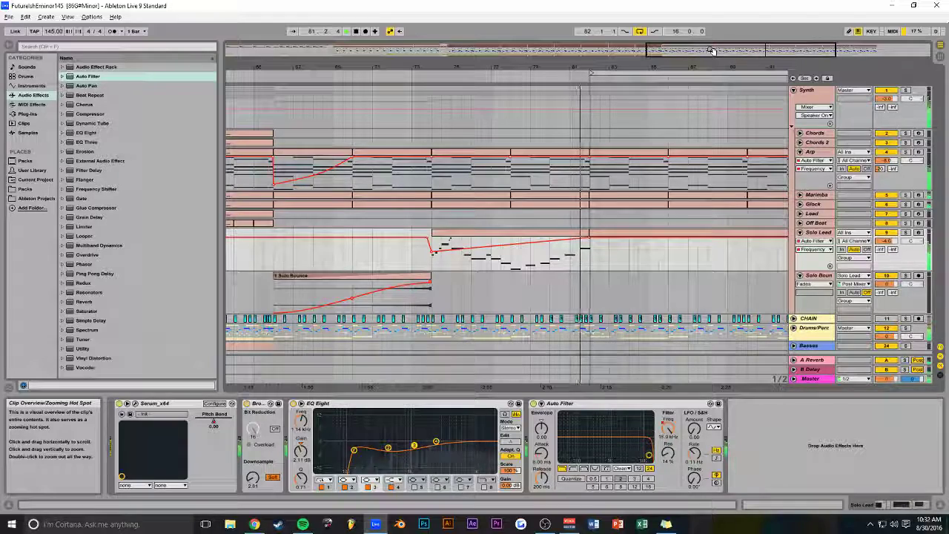
pyautogui.moveTo(710, 51); pyautogui.dragTo(763, 52)
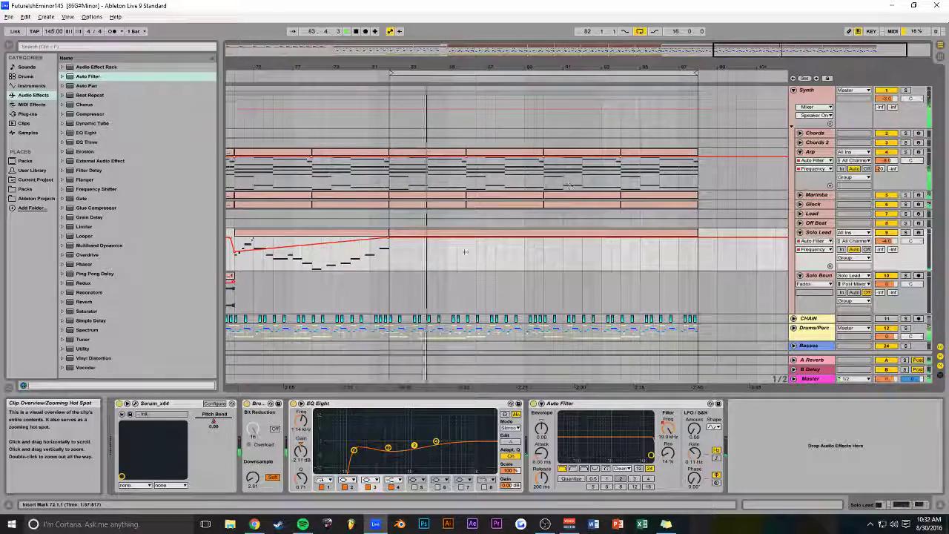
pyautogui.click(387, 217)
pyautogui.press('space')
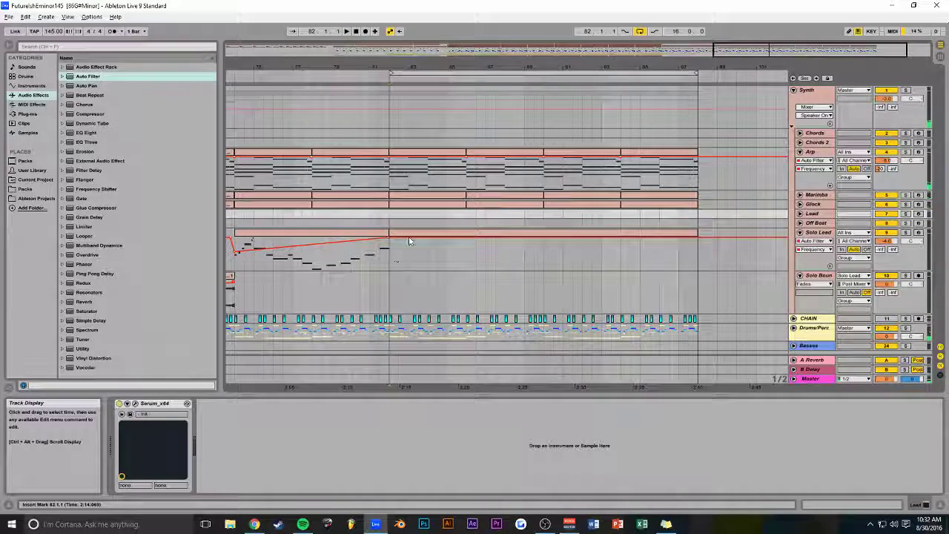
pyautogui.click(413, 233)
pyautogui.moveTo(408, 395); pyautogui.dragTo(432, 104)
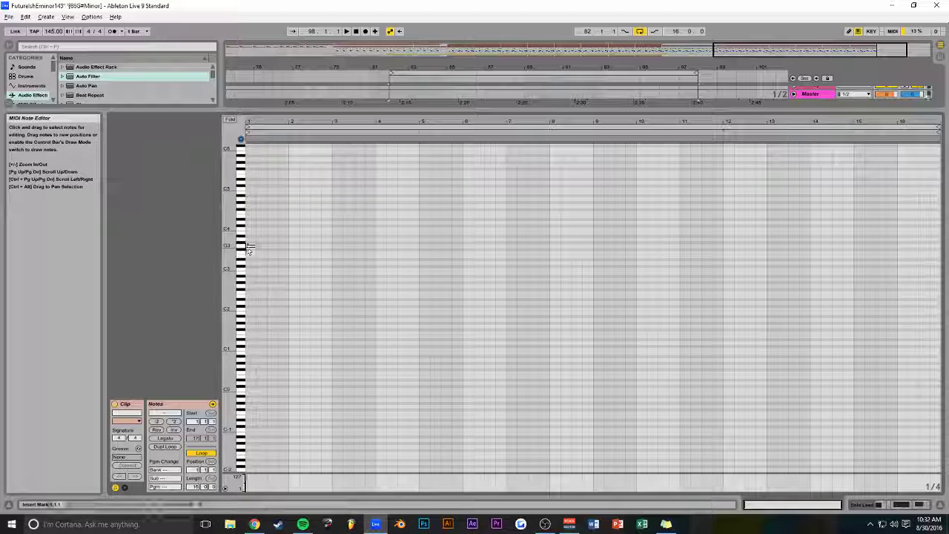
# - Enter three descending quarter notes E5, D5 and B4 at the start of the clip and play them
pyautogui.click(250, 187)
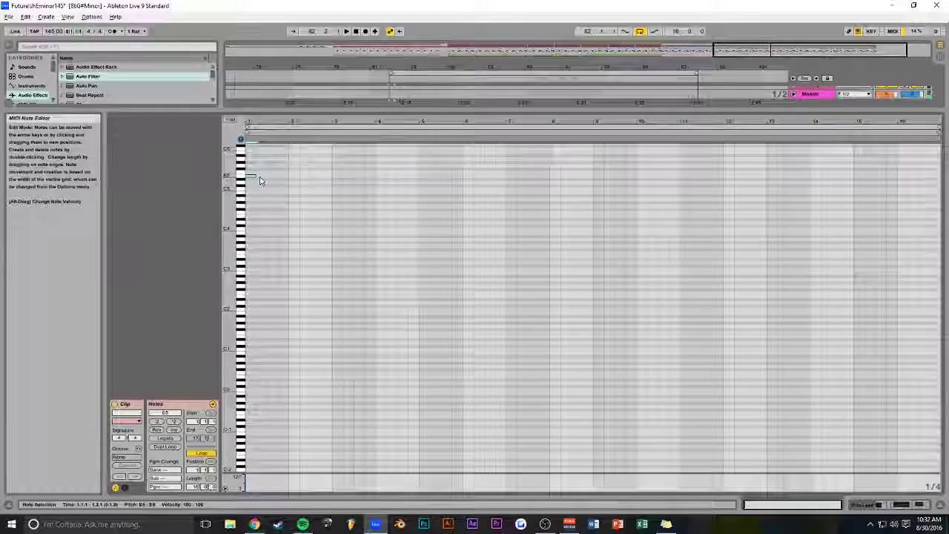
pyautogui.scroll(3, 249, 185)
pyautogui.doubleClick(260, 221)
pyautogui.doubleClick(272, 232)
pyautogui.press('space')
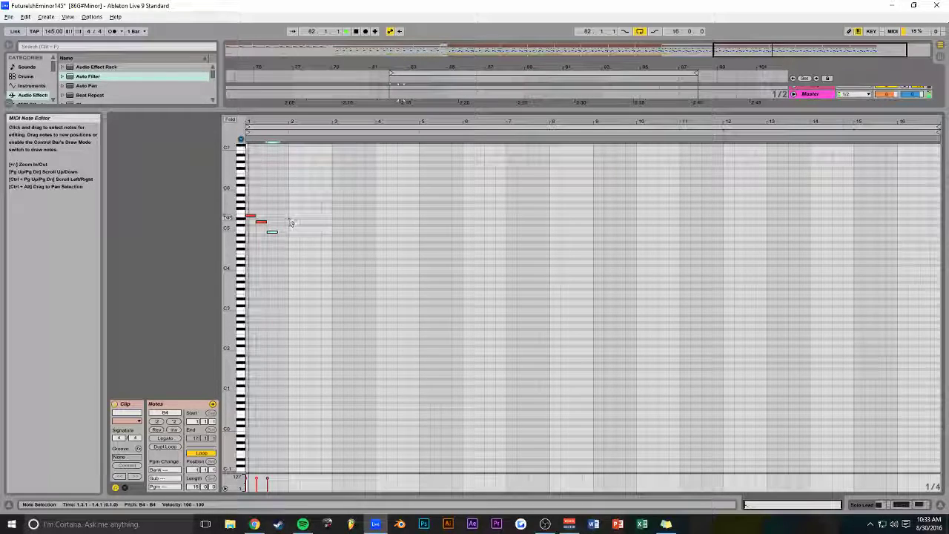
# - Try compressing the three opening notes to half their length and play them back
pyautogui.moveTo(278, 208); pyautogui.dragTo(244, 242)
pyautogui.press('space')
pyautogui.moveTo(270, 201); pyautogui.dragTo(246, 245)
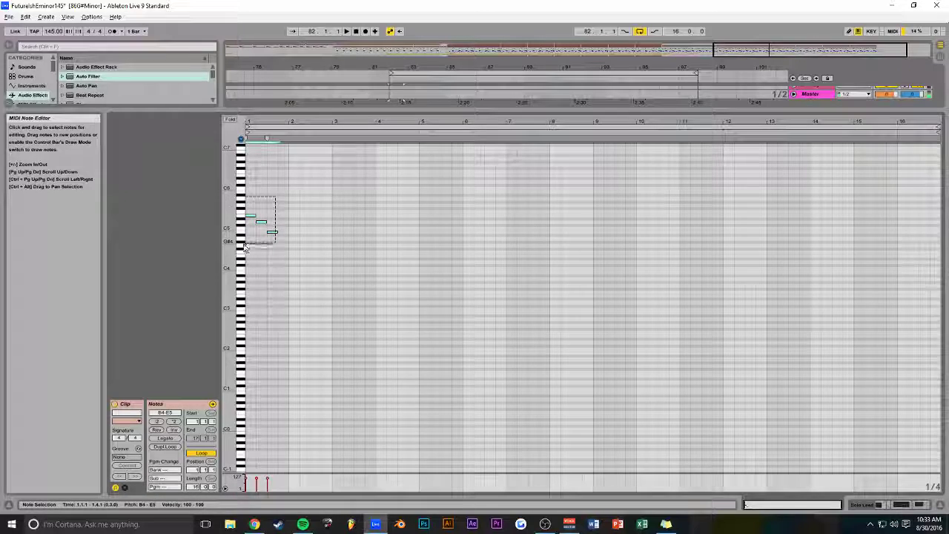
pyautogui.moveTo(270, 141); pyautogui.dragTo(257, 140)
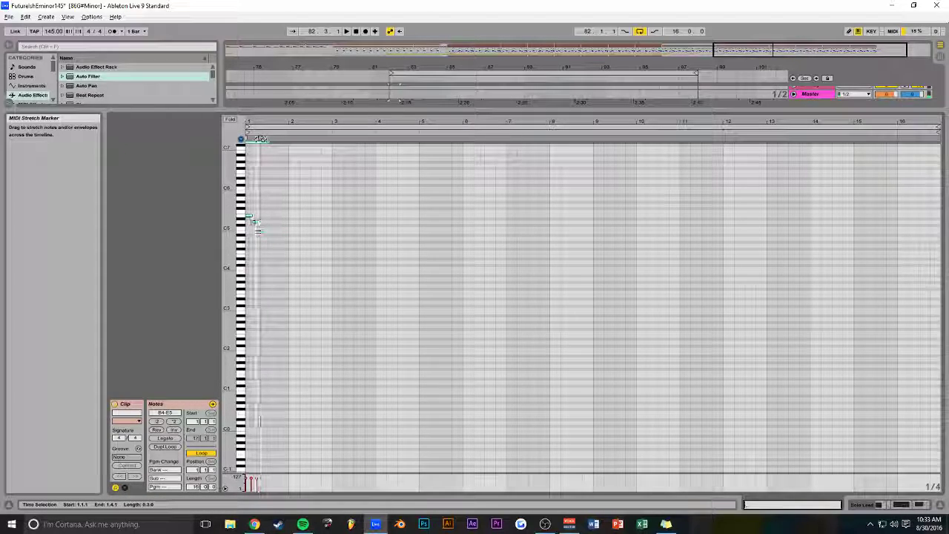
pyautogui.press('space')
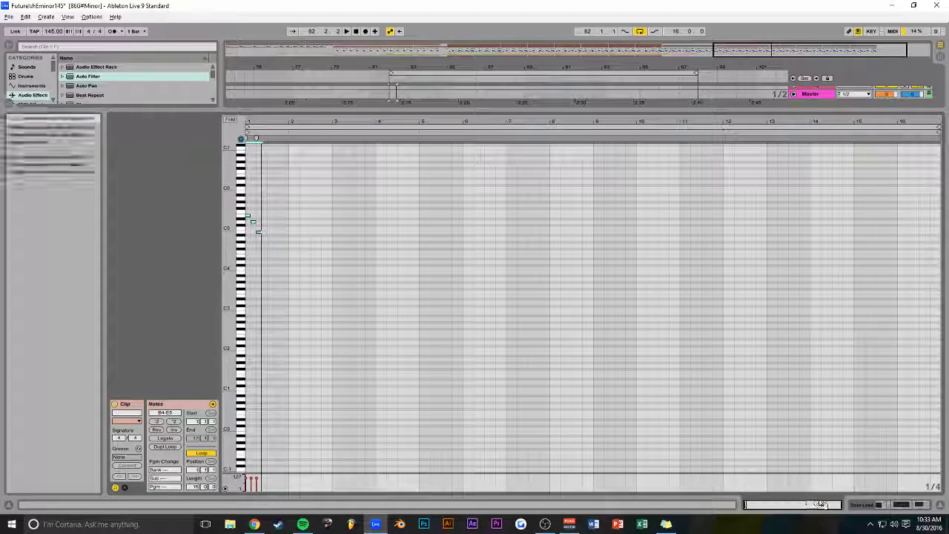
# - Shorten the E5 note to a sixteenth and replace the other two with sixteenth notes D5 and B4
pyautogui.moveTo(840, 505); pyautogui.dragTo(759, 505)
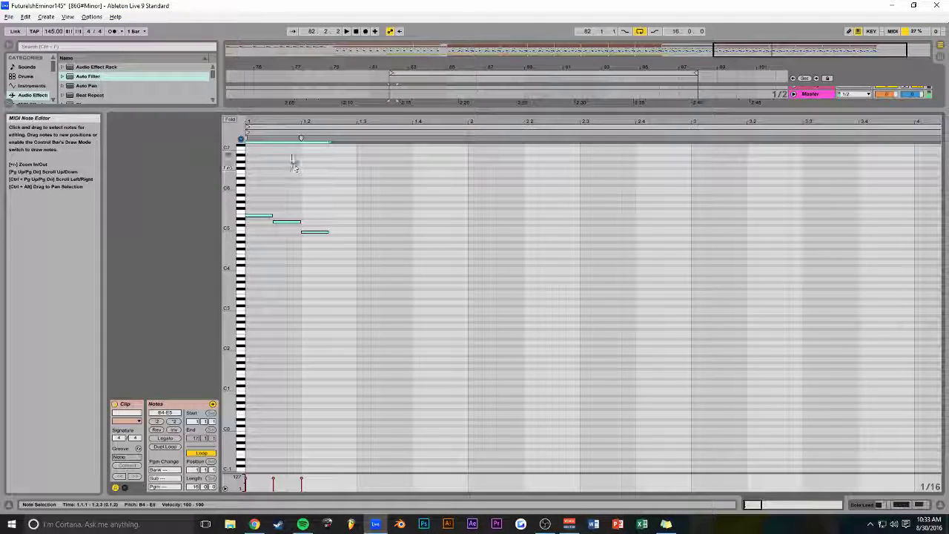
pyautogui.moveTo(300, 139)
pyautogui.mouseDown()
pyautogui.moveTo(288, 139)
pyautogui.moveTo(301, 139)
pyautogui.mouseUp()
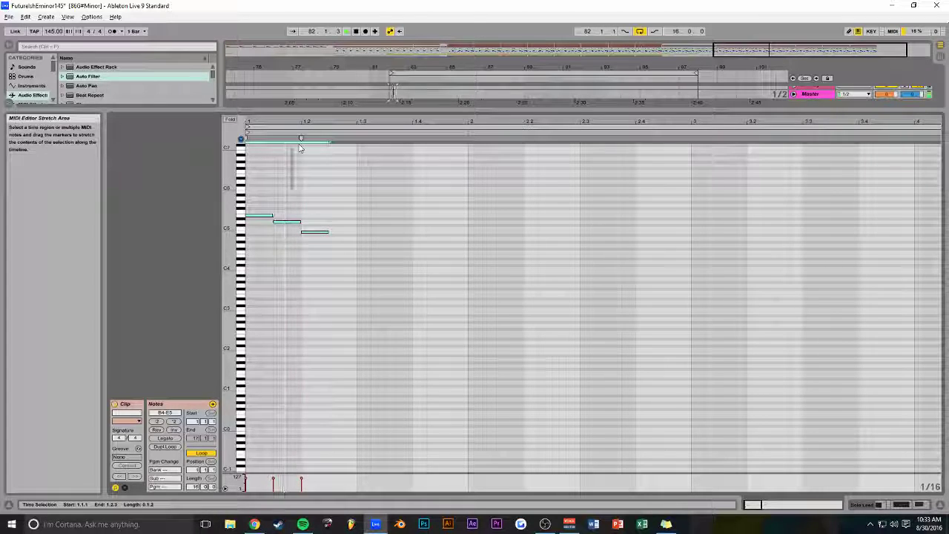
pyautogui.moveTo(341, 206); pyautogui.dragTo(281, 254)
pyautogui.press('Delete')
pyautogui.moveTo(271, 215); pyautogui.dragTo(255, 216)
pyautogui.doubleClick(265, 222)
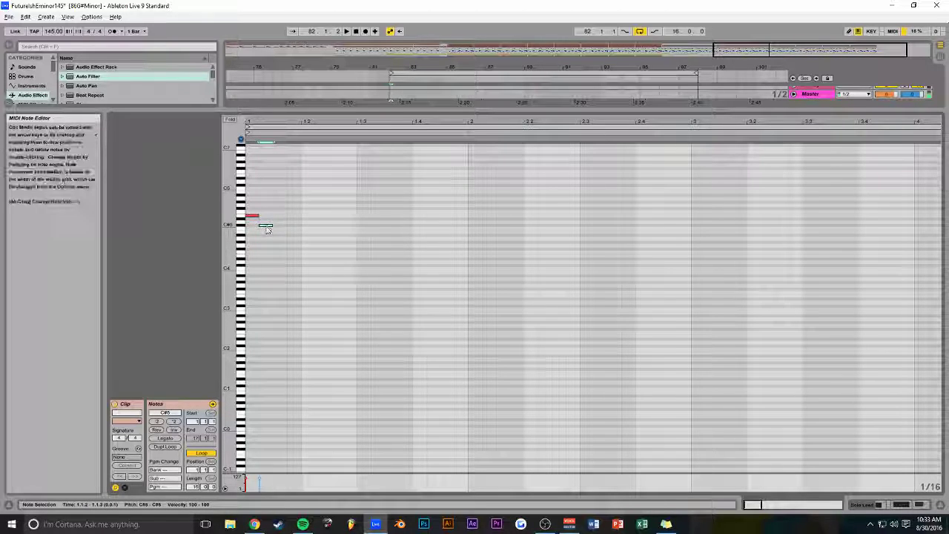
pyautogui.doubleClick(279, 235)
# - Duplicate the three-note sixteenth figure four times, play it back, and raise the last copy in pitch
pyautogui.moveTo(289, 206); pyautogui.dragTo(261, 238)
pyautogui.hotkey('ctrl', 'd')
pyautogui.hotkey('ctrl', 'd')
pyautogui.hotkey('ctrl', 'd')
pyautogui.press('space')
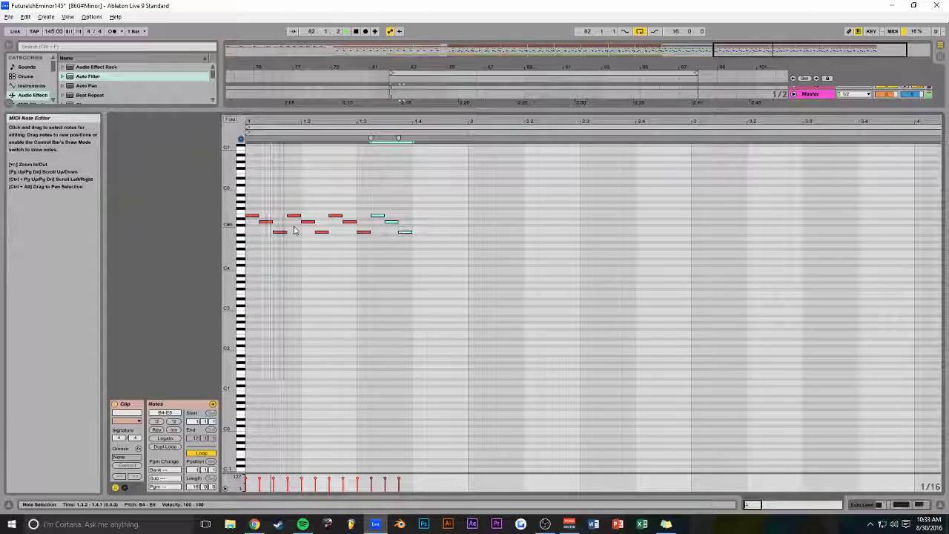
pyautogui.hotkey('ctrl', 'd')
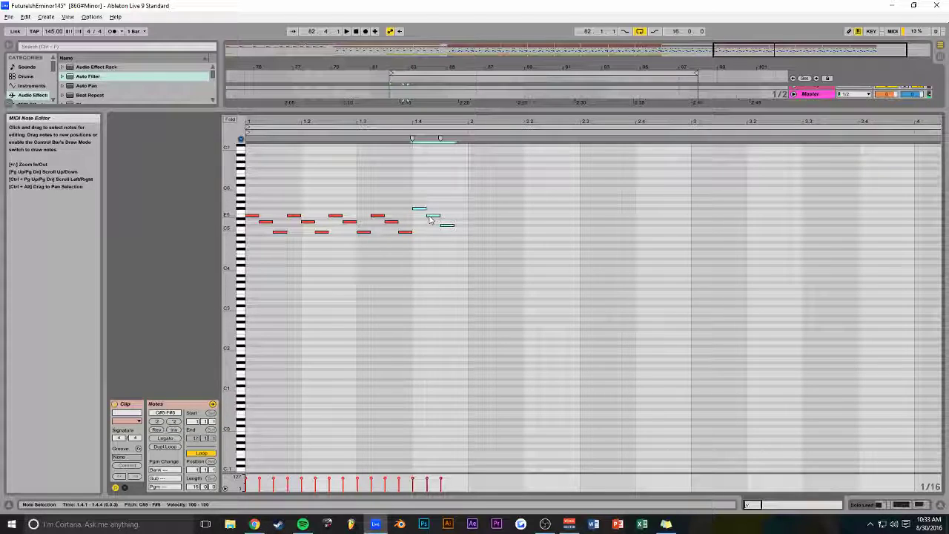
# - Try duplicating the raised figure four more times with playback, then undo the copies
pyautogui.hotkey('ctrl', 'd')
pyautogui.hotkey('ctrl', 'd')
pyautogui.hotkey('ctrl', 'd')
pyautogui.hotkey('ctrl', 'd')
pyautogui.press('space')
pyautogui.hotkey('ctrl', 'z')
pyautogui.hotkey('ctrl', 'z')
pyautogui.hotkey('ctrl', 'z')
pyautogui.hotkey('ctrl', 'z')
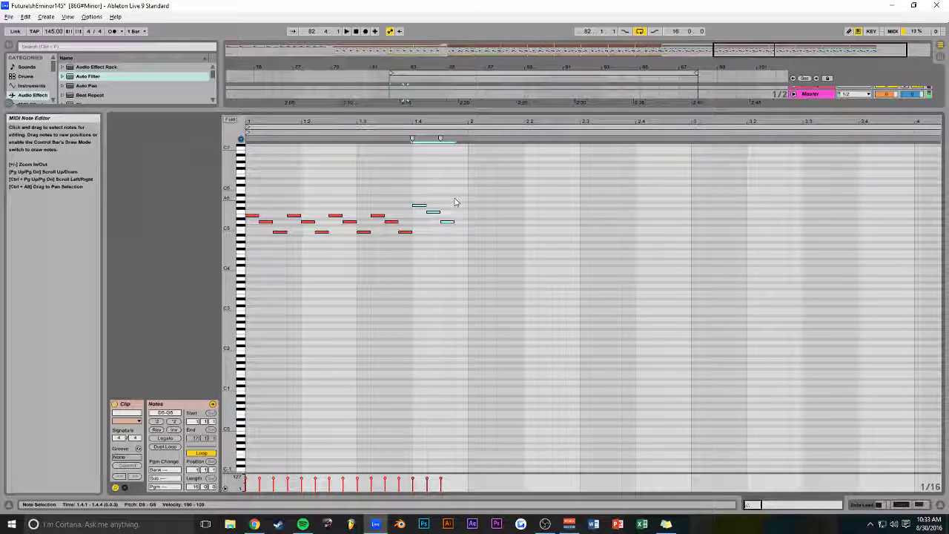
# - Set the raised figure at beat 1.4 to G5, F#5 and D5, duplicate it up to bar 3, and play it
pyautogui.click(432, 210)
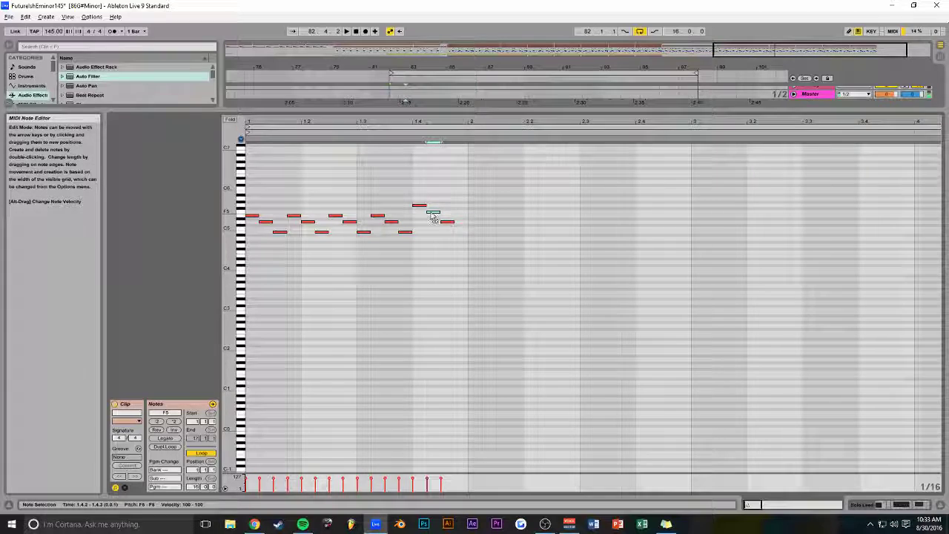
pyautogui.press('space')
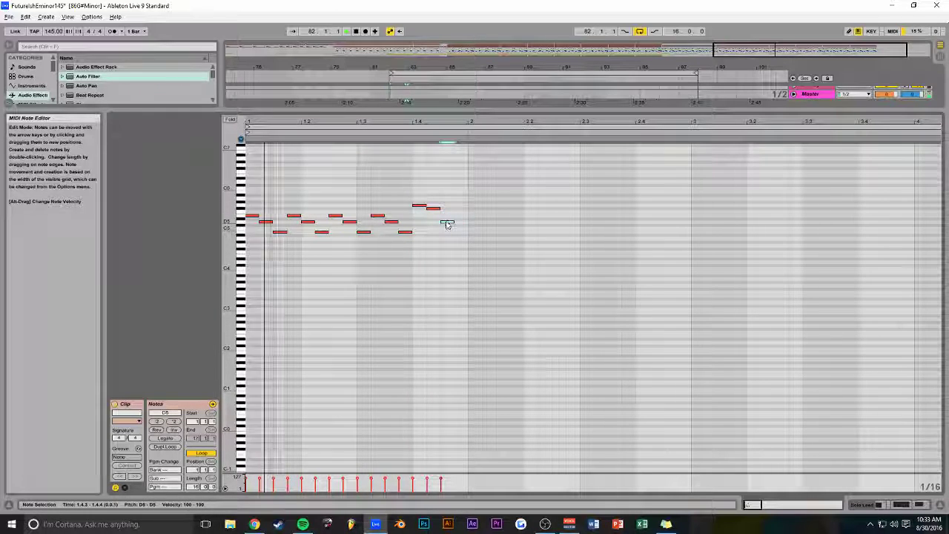
pyautogui.moveTo(451, 199); pyautogui.dragTo(424, 227)
pyautogui.hotkey('ctrl', 'd')
pyautogui.hotkey('ctrl', 'd')
pyautogui.hotkey('ctrl', 'd')
pyautogui.hotkey('ctrl', 'd')
pyautogui.hotkey('ctrl', 'd')
pyautogui.press('space')
pyautogui.press('space')
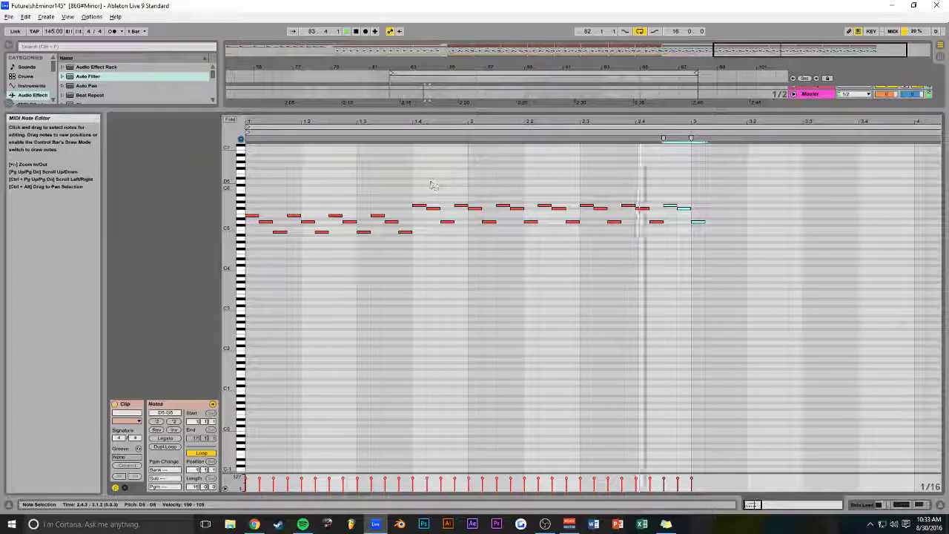
# - Build a higher sixteenth figure of B5, A5 and G5 from the start of bar 3 and duplicate it across the bar
pyautogui.click(699, 226)
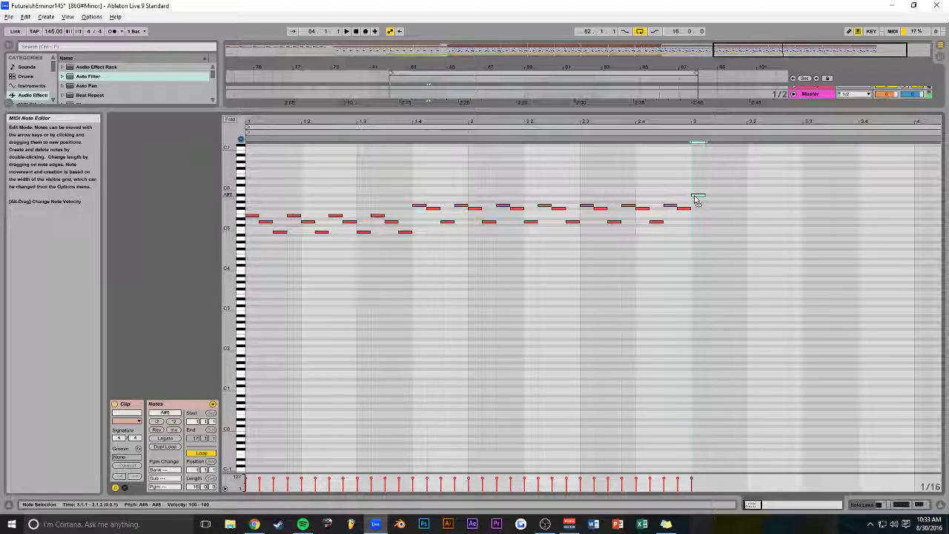
pyautogui.moveTo(713, 195)
pyautogui.mouseDown()
pyautogui.moveTo(727, 187)
pyautogui.moveTo(704, 216)
pyautogui.mouseUp()
pyautogui.click(724, 212)
pyautogui.hotkey('ctrl', 'd')
pyautogui.hotkey('ctrl', 'd')
pyautogui.hotkey('ctrl', 'd')
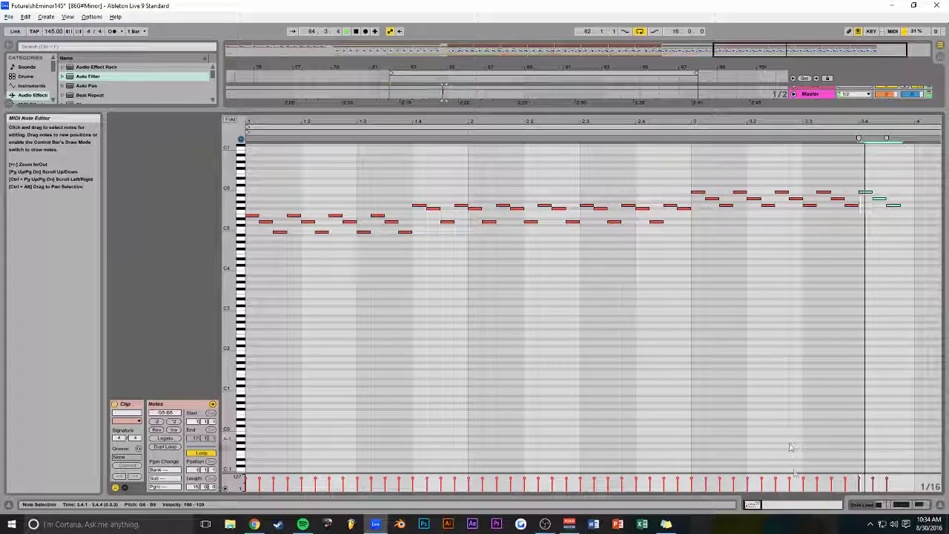
# - Copy bar 3's figure across bar 4, play it, complete the bar's end with an A5 sixteenth, and save the set
pyautogui.press('-')
pyautogui.moveTo(701, 184); pyautogui.dragTo(564, 227)
pyautogui.hotkey('ctrl', 'd')
pyautogui.press('space')
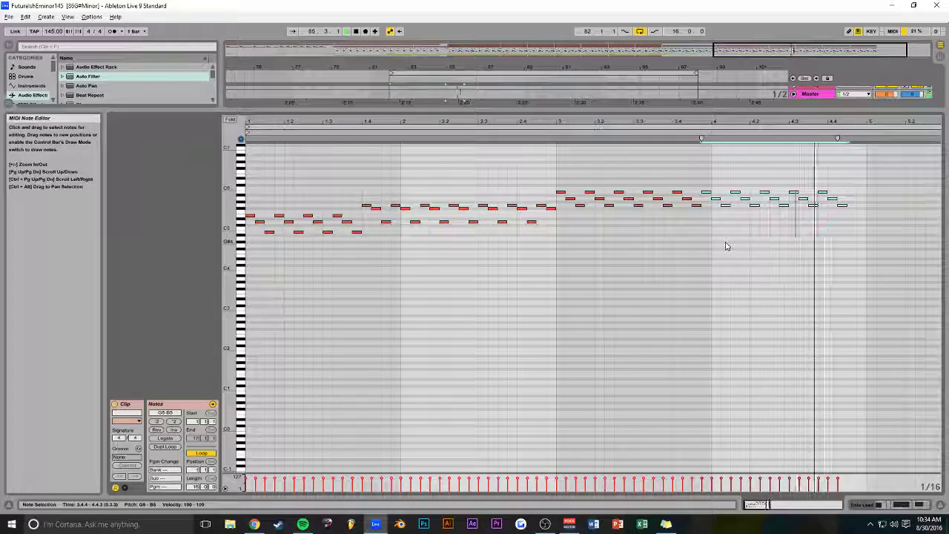
pyautogui.doubleClick(860, 199)
pyautogui.hotkey('ctrl', 's')
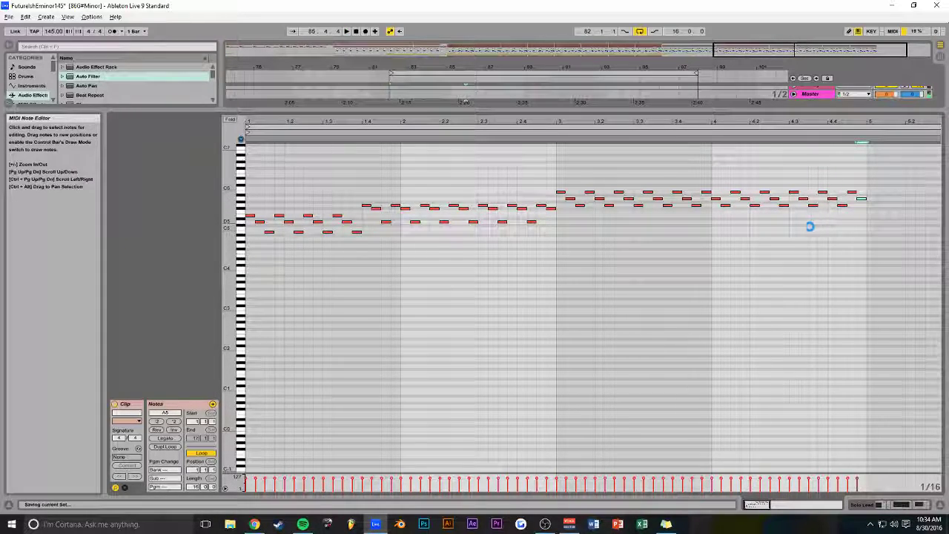
# - Split the Solo Lead clip at bar 86 and delete the empty remainder
pyautogui.moveTo(638, 111); pyautogui.dragTo(637, 379)
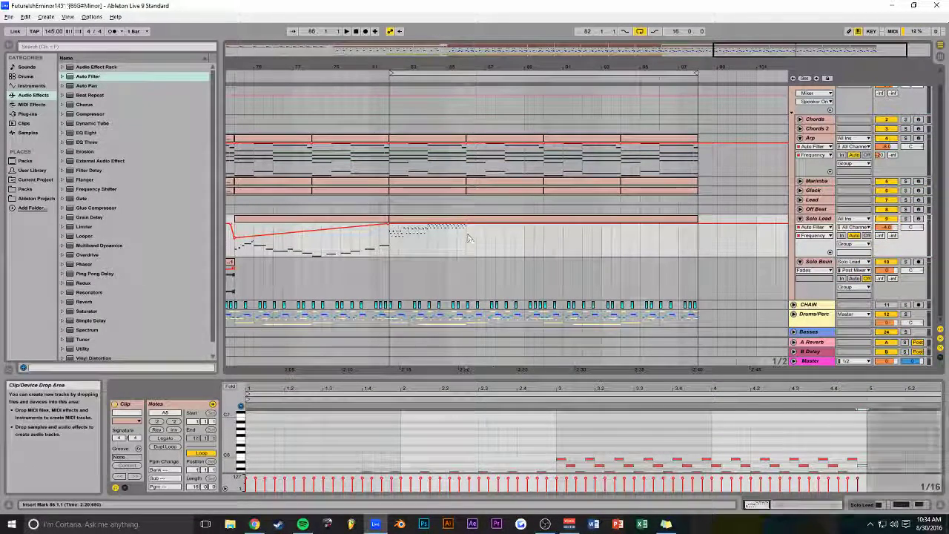
pyautogui.hotkey('ctrl', 'e')
pyautogui.press('Delete')
# - Duplicate the four-bar Solo Lead clip to bar 86, play from bar 80, and save the set
pyautogui.click(430, 229)
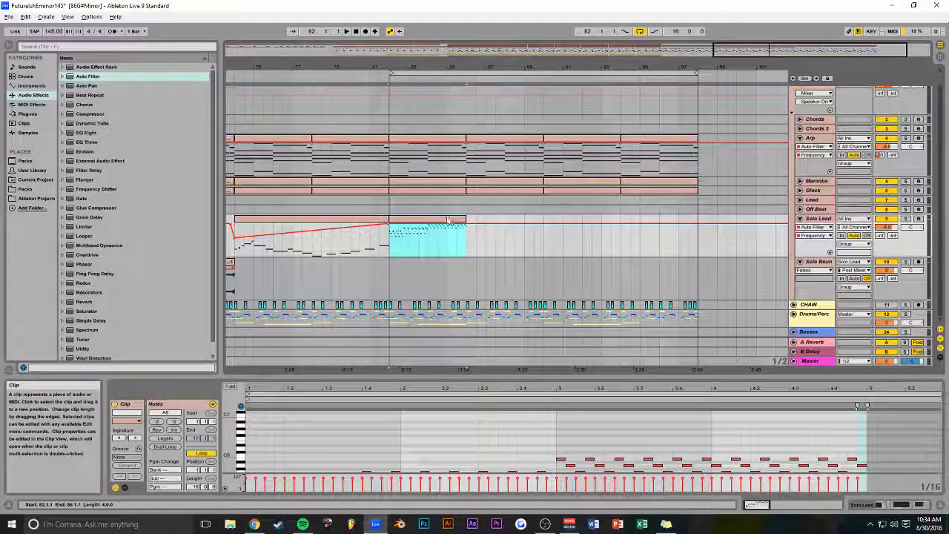
pyautogui.hotkey('ctrl', 'd')
pyautogui.click(351, 208)
pyautogui.press('space')
pyautogui.hotkey('ctrl', 's')
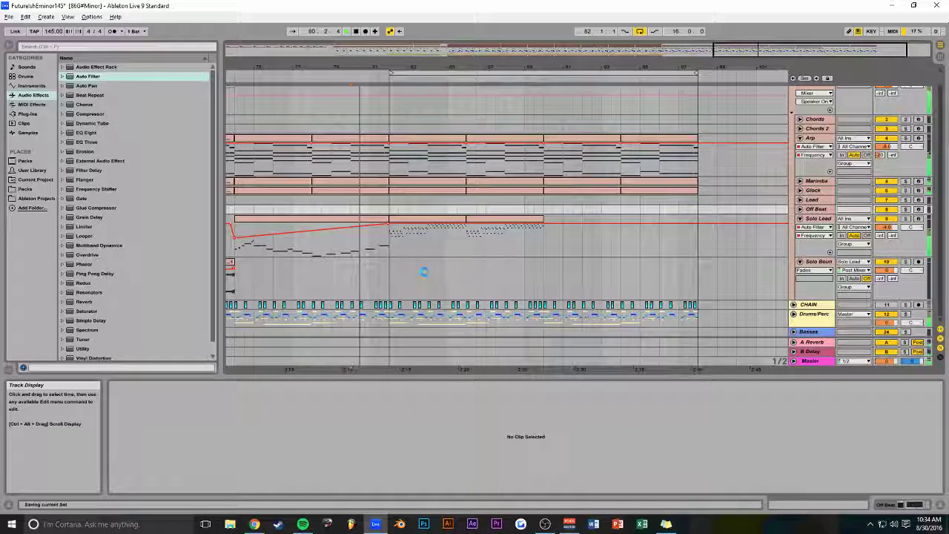
# - In the Solo Lead clip at bar 74, raise the last two notes to E4 and B4, play them back, and save
pyautogui.click(347, 218)
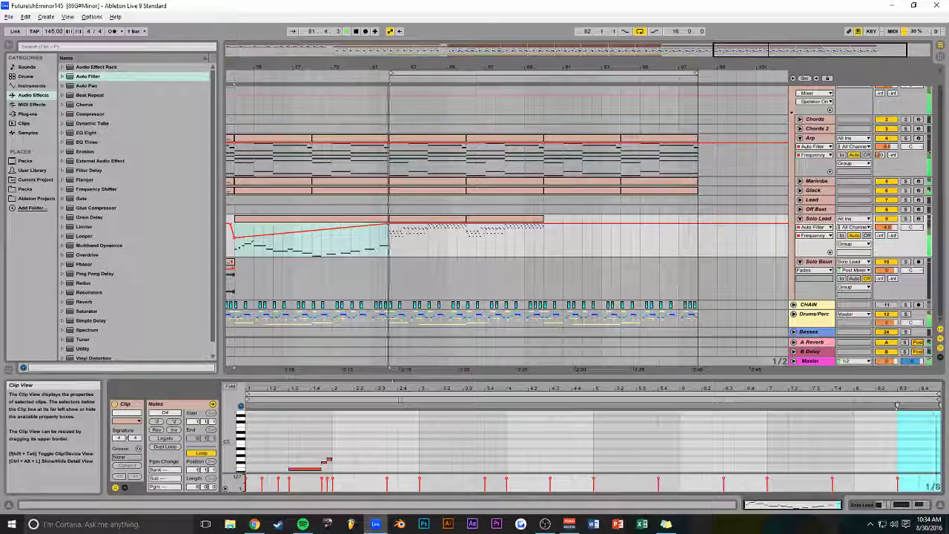
pyautogui.moveTo(393, 377); pyautogui.dragTo(393, 184)
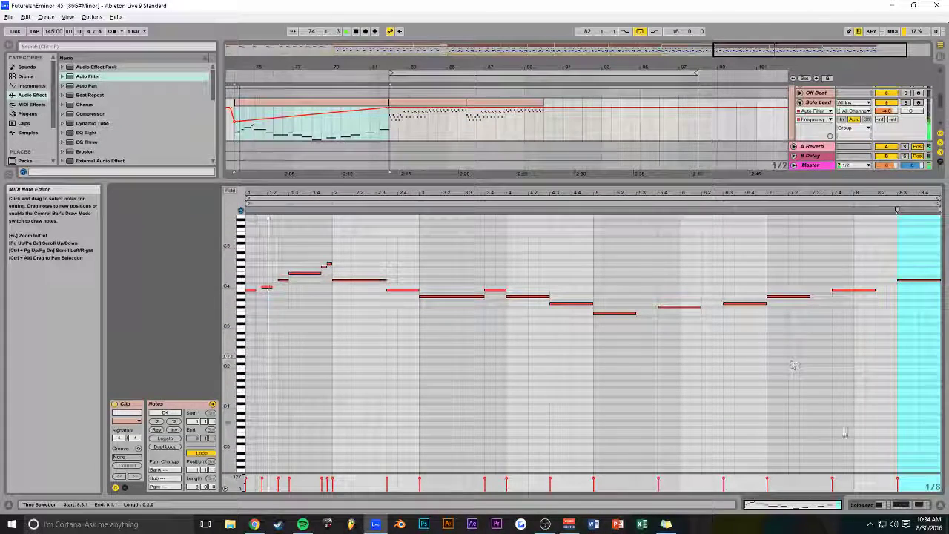
pyautogui.click(910, 288)
pyautogui.moveTo(856, 292); pyautogui.dragTo(855, 284)
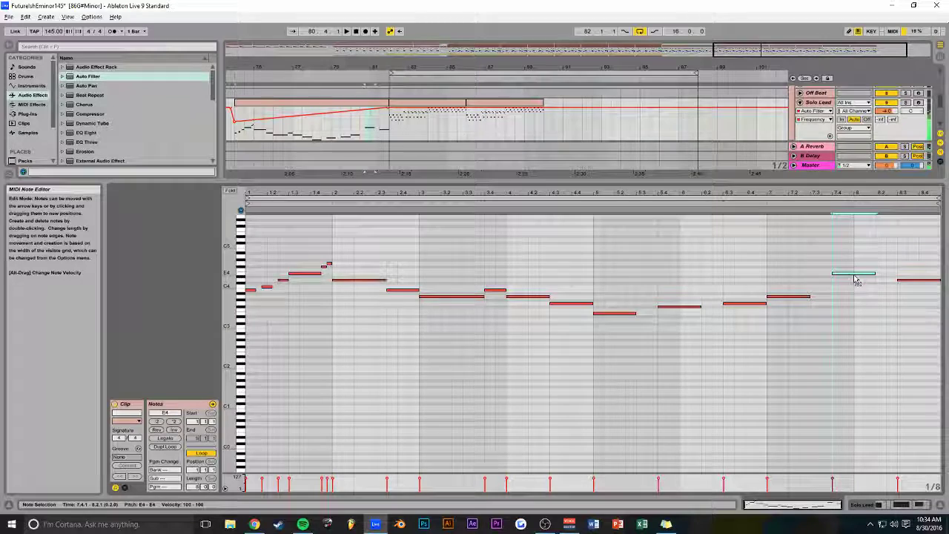
pyautogui.moveTo(917, 280); pyautogui.dragTo(917, 269)
pyautogui.hotkey('ctrl', 's')
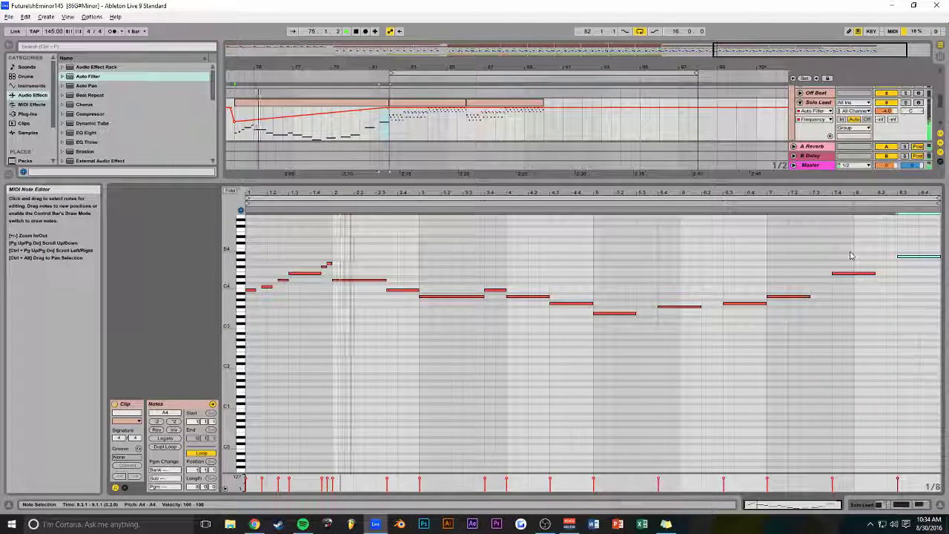
pyautogui.press('Up')
pyautogui.press('Up')
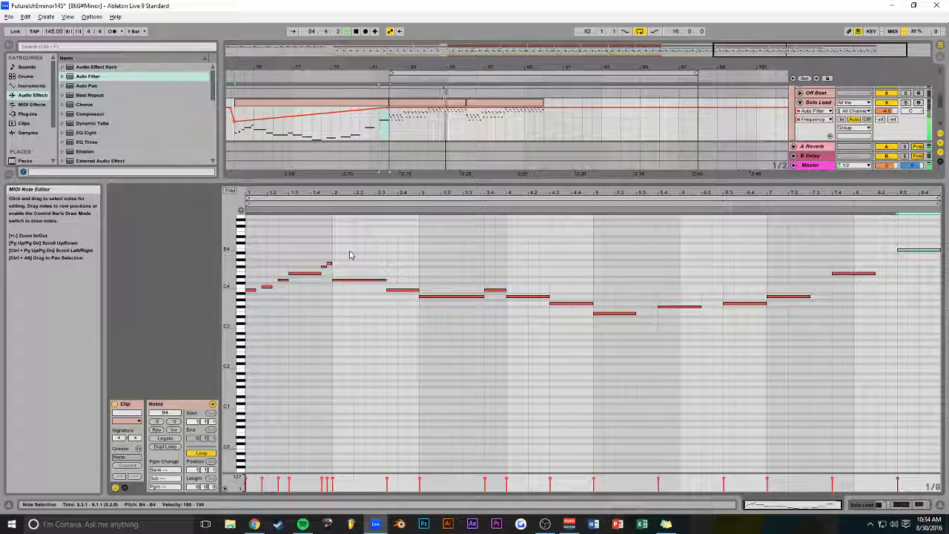
pyautogui.moveTo(418, 181); pyautogui.dragTo(400, 374)
pyautogui.click(364, 279)
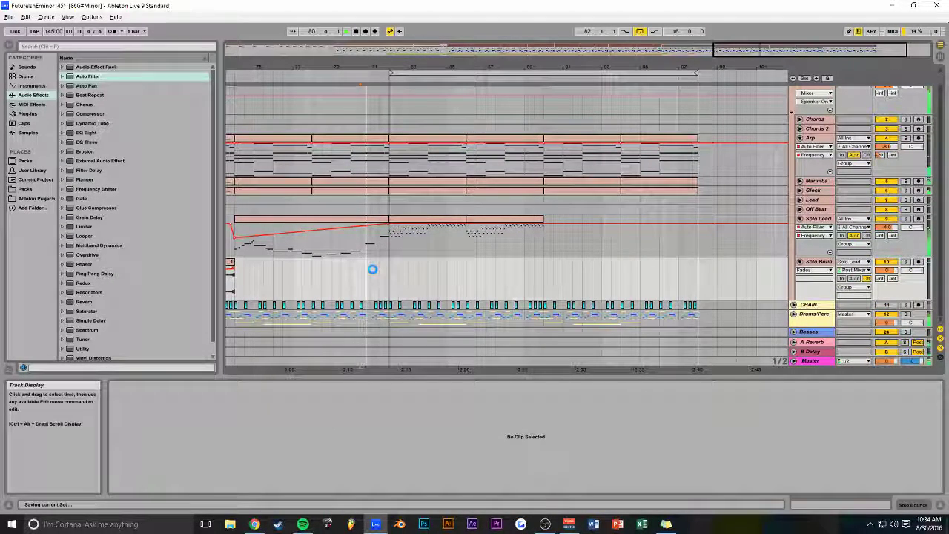
# - Expand the Drums/Perc group, copy the Rev Crash clip to bar 79.3 so it ends at bar 82, save, and play it
pyautogui.click(793, 315)
pyautogui.scroll(-5, 519, 222)
pyautogui.moveTo(495, 72); pyautogui.dragTo(511, 103)
pyautogui.scroll(-3, 619, 307)
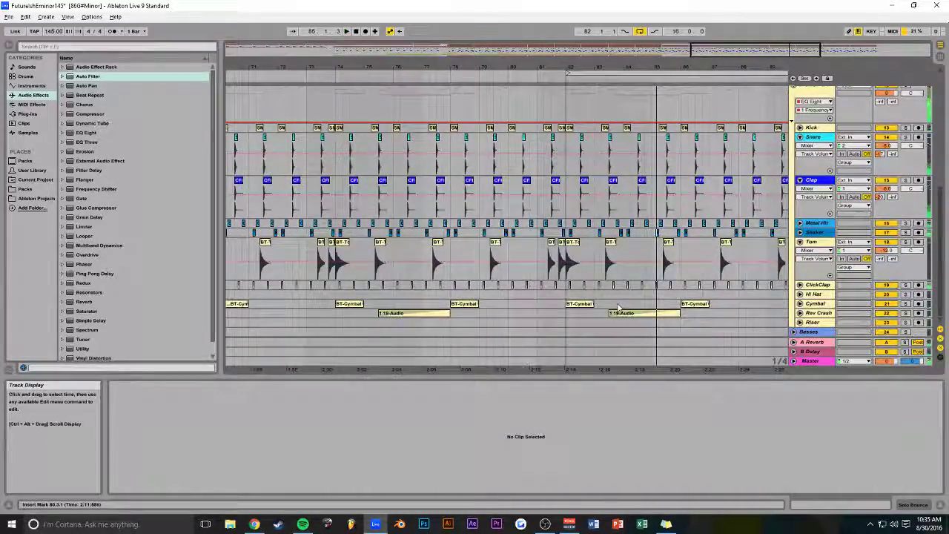
pyautogui.click(426, 315)
pyautogui.moveTo(507, 315); pyautogui.dragTo(518, 312)
pyautogui.hotkey('ctrl', 's')
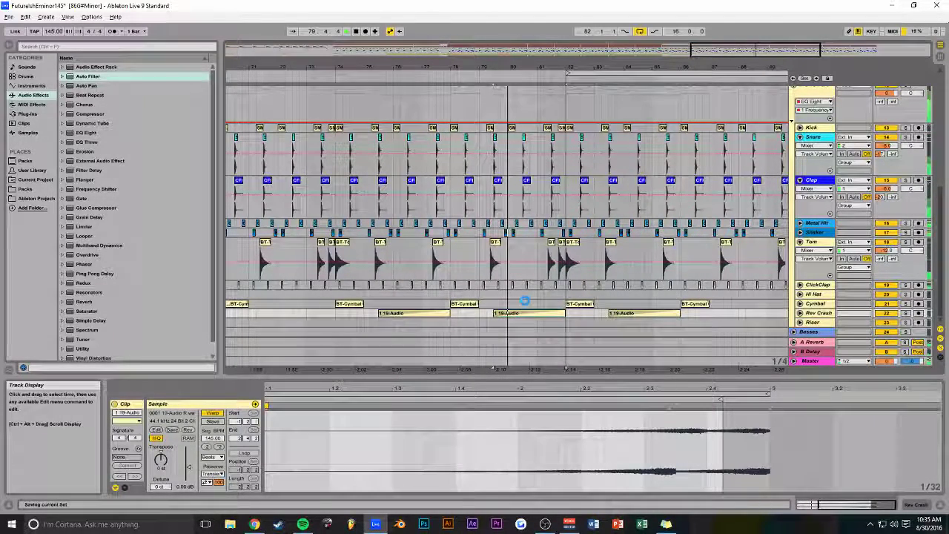
pyautogui.press('space')
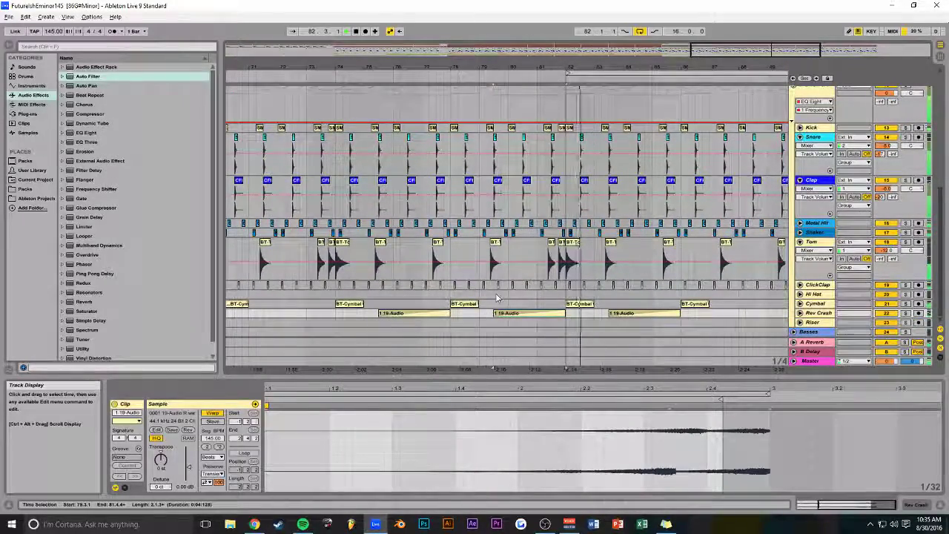
pyautogui.moveTo(727, 40); pyautogui.dragTo(368, 89)
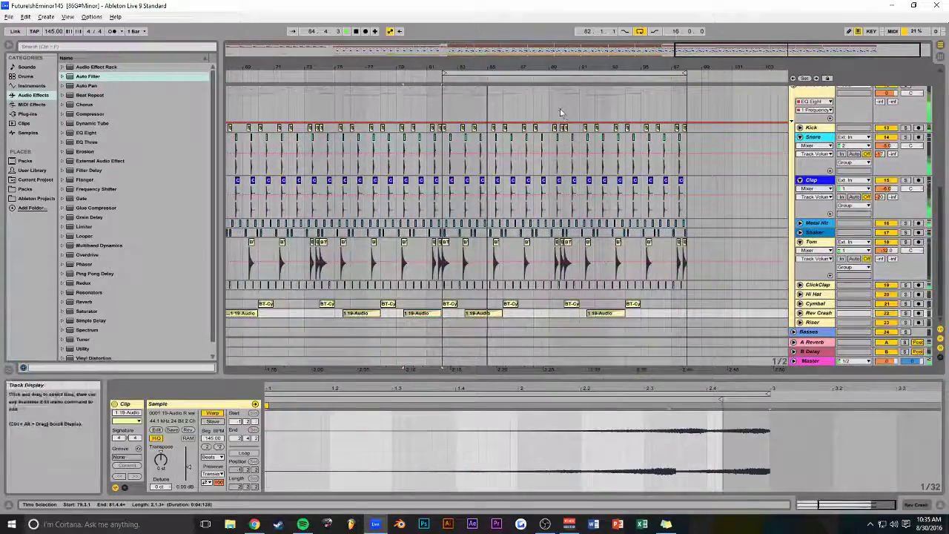
# - Create an empty eight-bar MIDI clip on the Solo Lead track from bar 90 to 98 and enlarge its note editor
pyautogui.scroll(6, 491, 215)
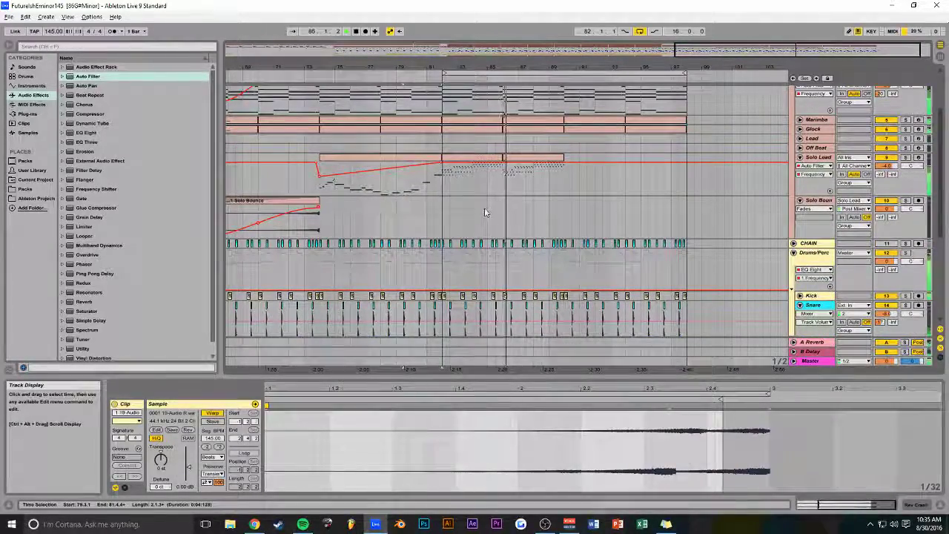
pyautogui.moveTo(705, 52); pyautogui.dragTo(747, 51)
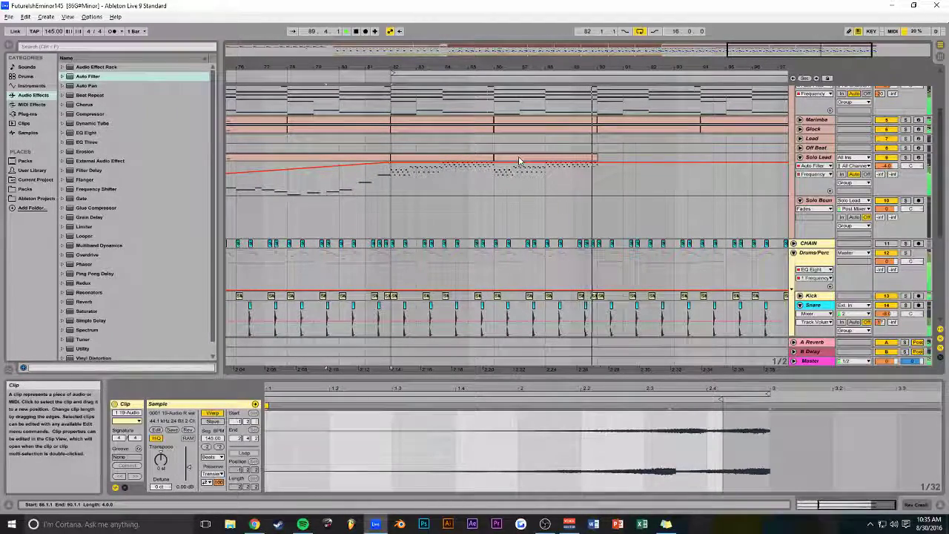
pyautogui.moveTo(741, 50); pyautogui.dragTo(741, 43)
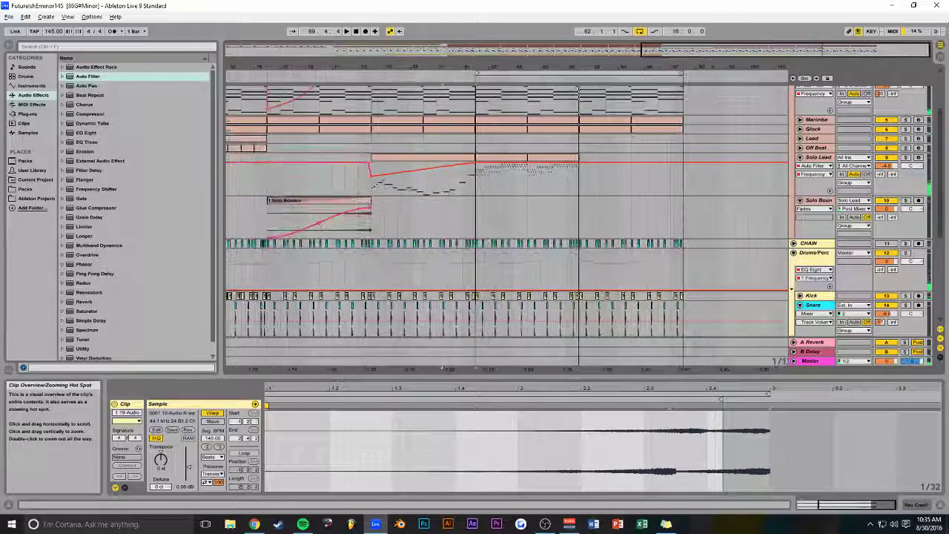
pyautogui.moveTo(693, 161); pyautogui.dragTo(686, 162)
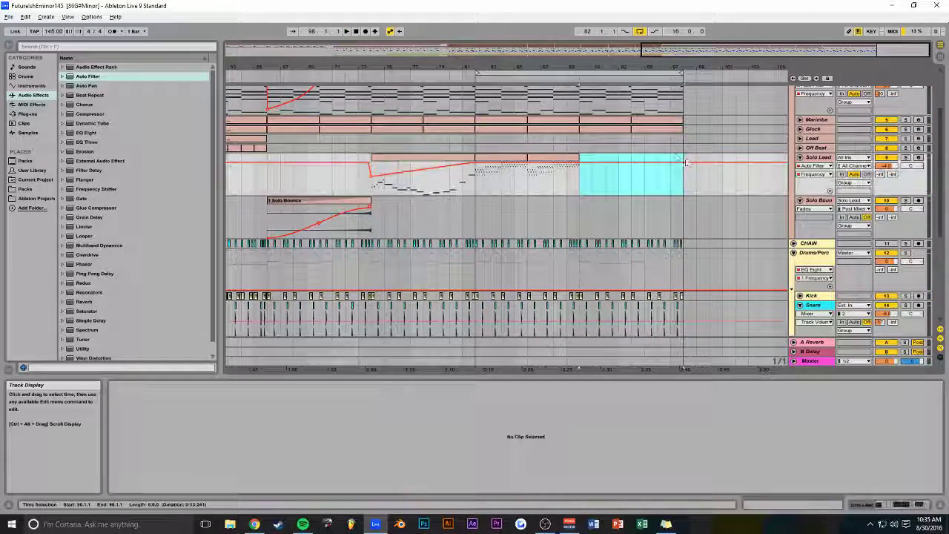
pyautogui.click(676, 157)
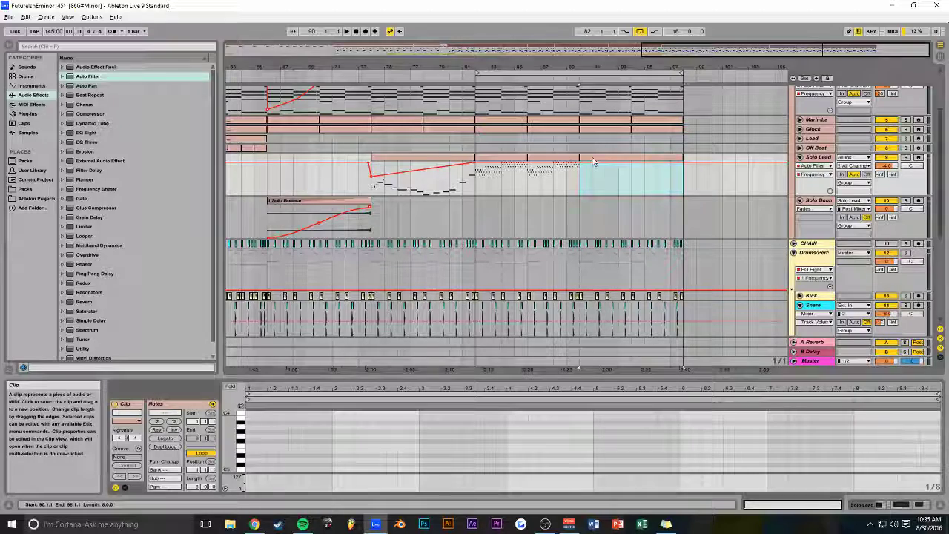
pyautogui.moveTo(407, 381); pyautogui.dragTo(401, 183)
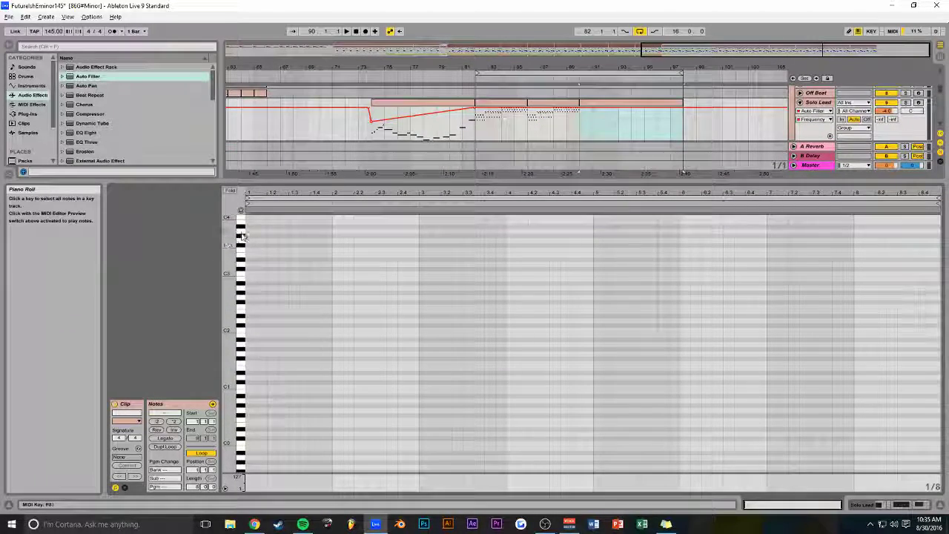
pyautogui.scroll(5, 242, 236)
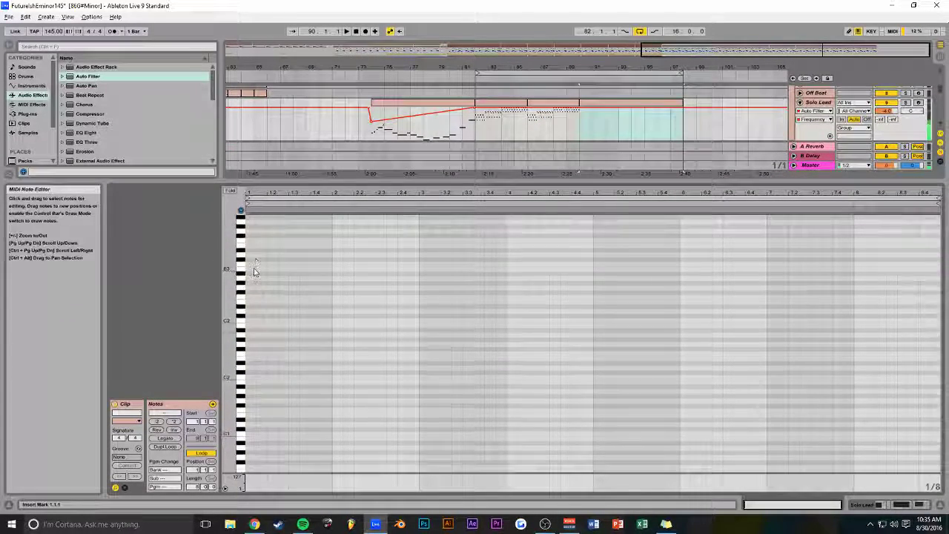
# - Enter an eighth-note B5 at the new clip's start and a G5 at 1.2.1, and play them back
pyautogui.doubleClick(251, 232)
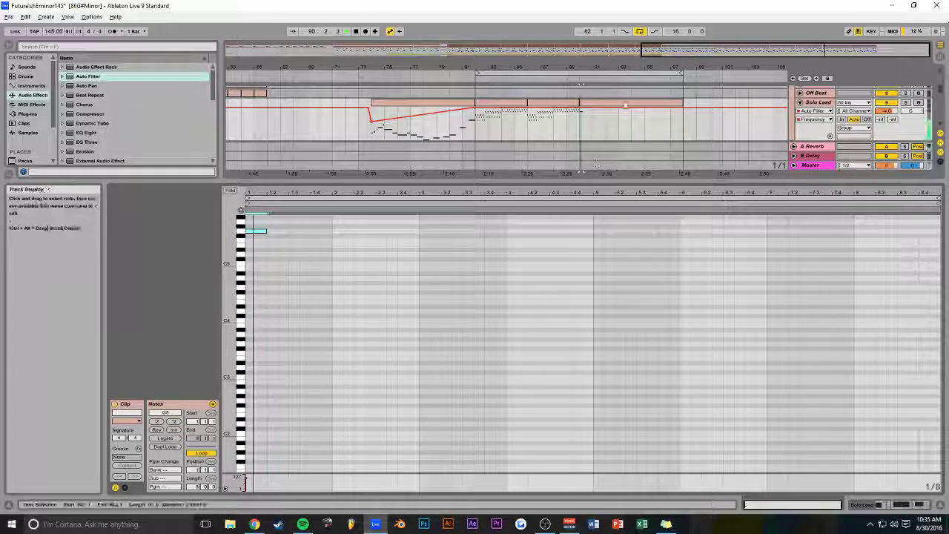
pyautogui.click(259, 233)
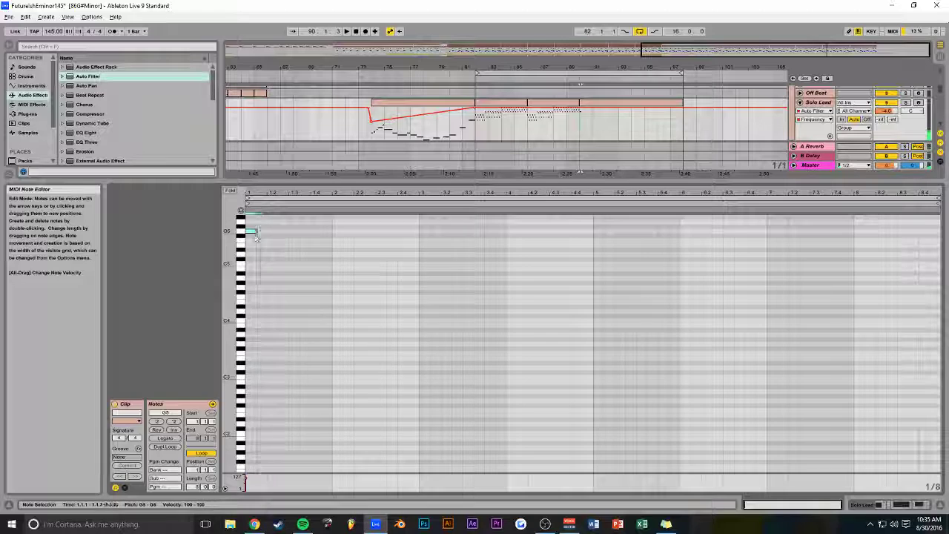
pyautogui.scroll(1, 253, 246)
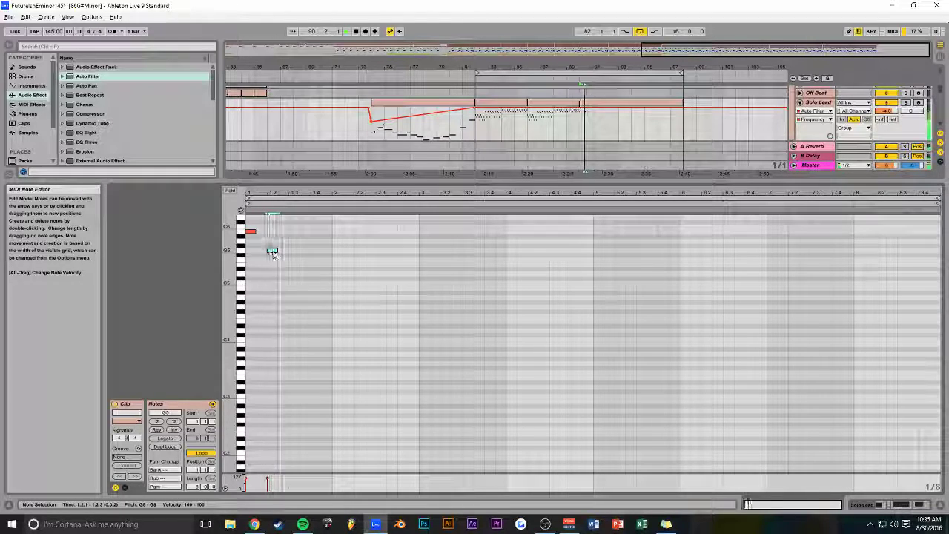
pyautogui.click(241, 236)
pyautogui.press('space')
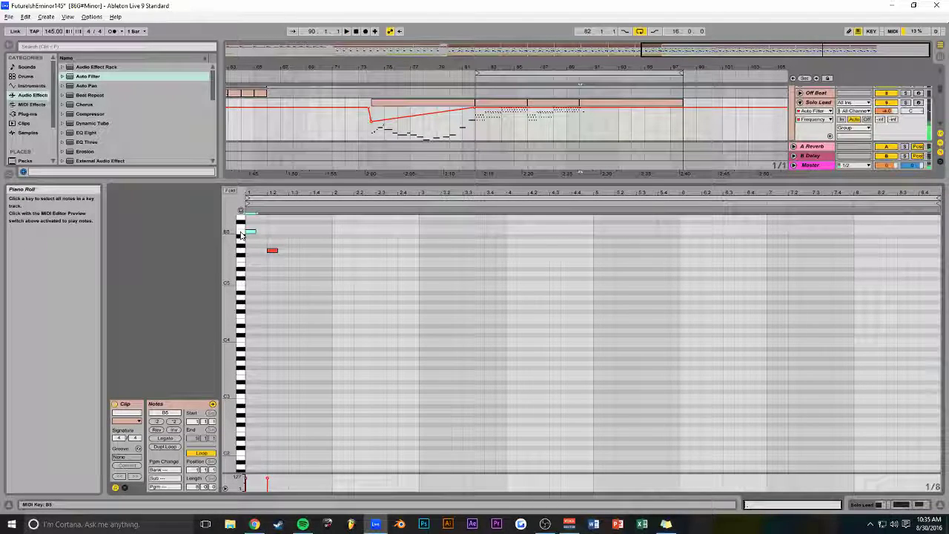
pyautogui.press('space')
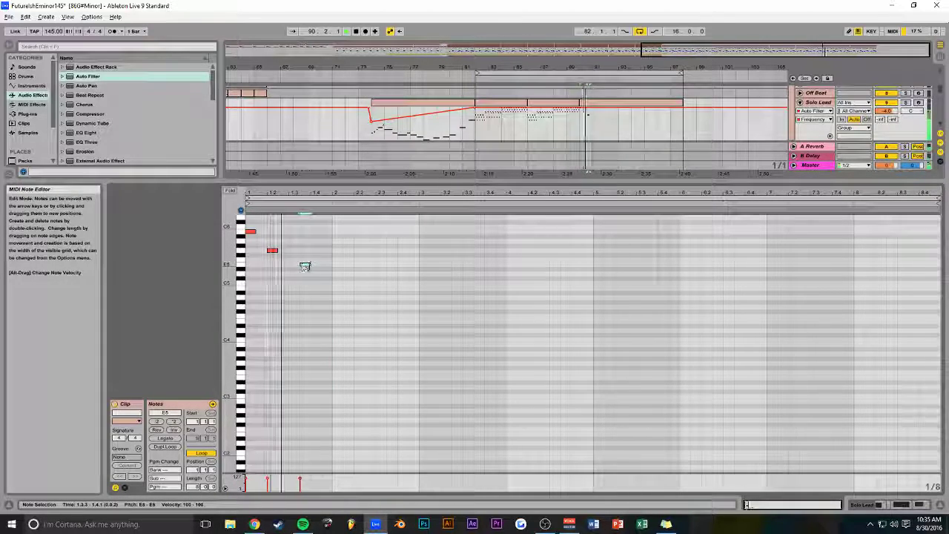
# - Shift B5 to 1.1.3 and complete bar 1's run with E5 at 1.2.3, B4 at 1.3.1, and D5 at 1.4.1
pyautogui.press('space')
pyautogui.moveTo(252, 232); pyautogui.dragTo(263, 231)
pyautogui.click(248, 238)
pyautogui.press('space')
pyautogui.moveTo(305, 264); pyautogui.dragTo(295, 265)
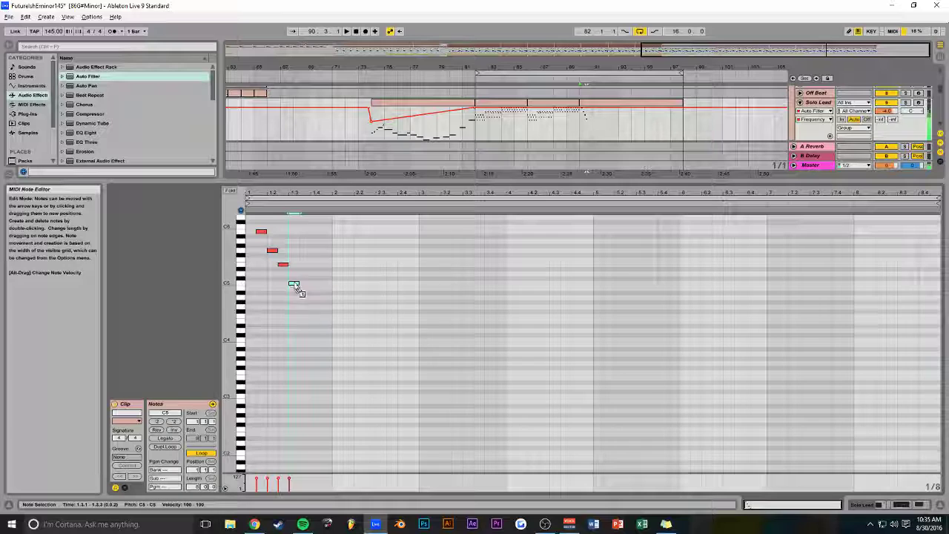
pyautogui.doubleClick(314, 274)
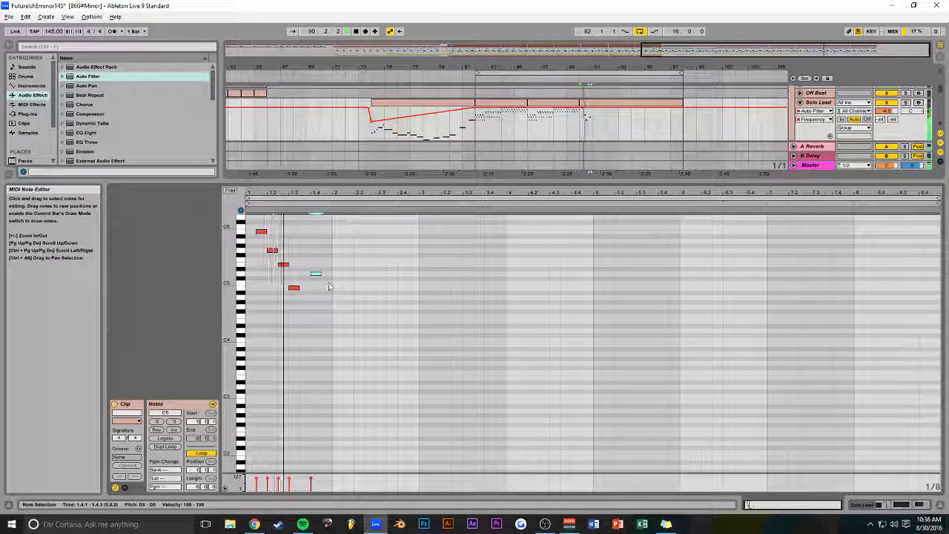
pyautogui.click(293, 289)
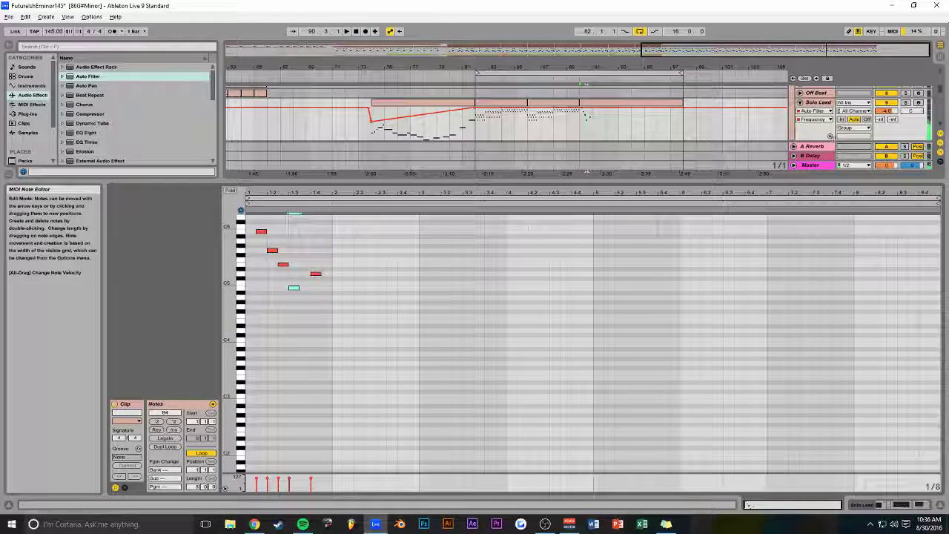
# - Solo the Solo Lead track, enter an eighth-note E5 on every beat of clip bar 2, and play it back
pyautogui.click(905, 101)
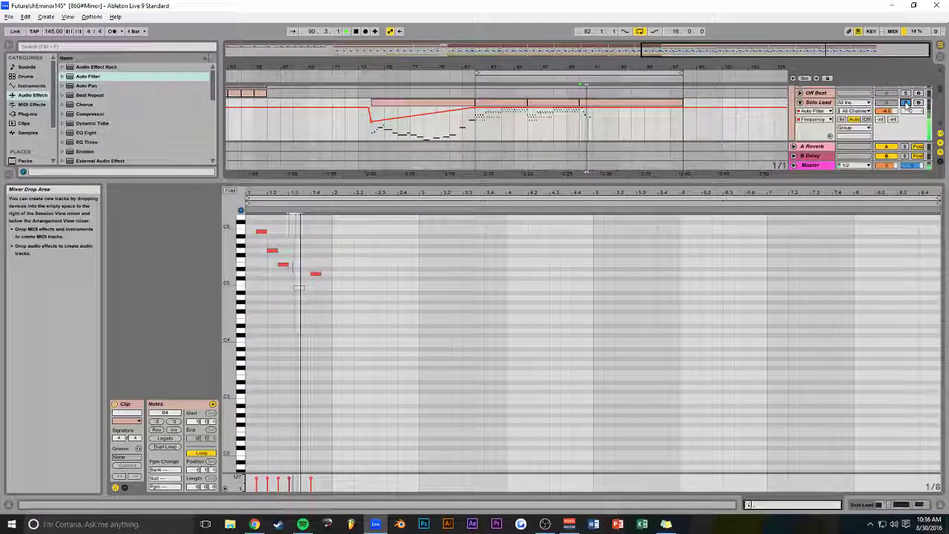
pyautogui.press('space')
pyautogui.doubleClick(335, 266)
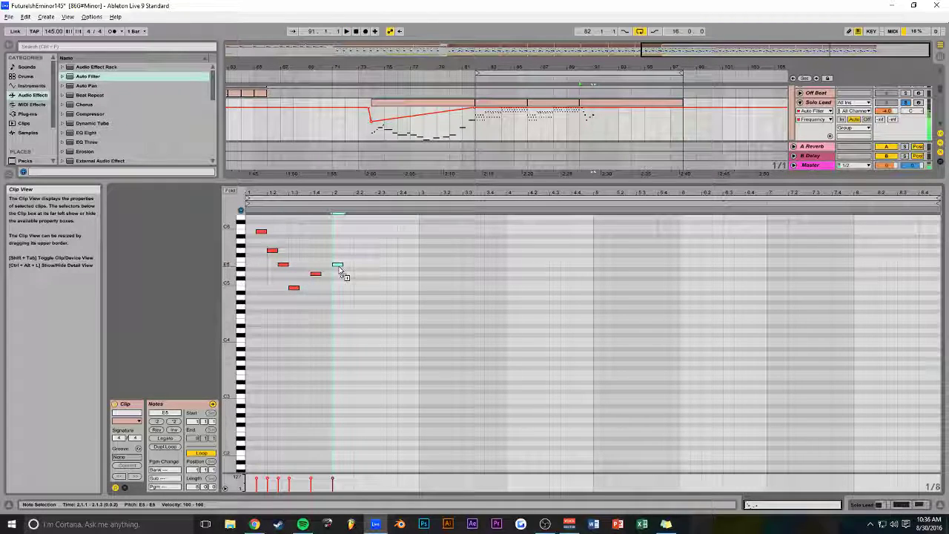
pyautogui.moveTo(348, 271); pyautogui.dragTo(380, 274)
pyautogui.press('space')
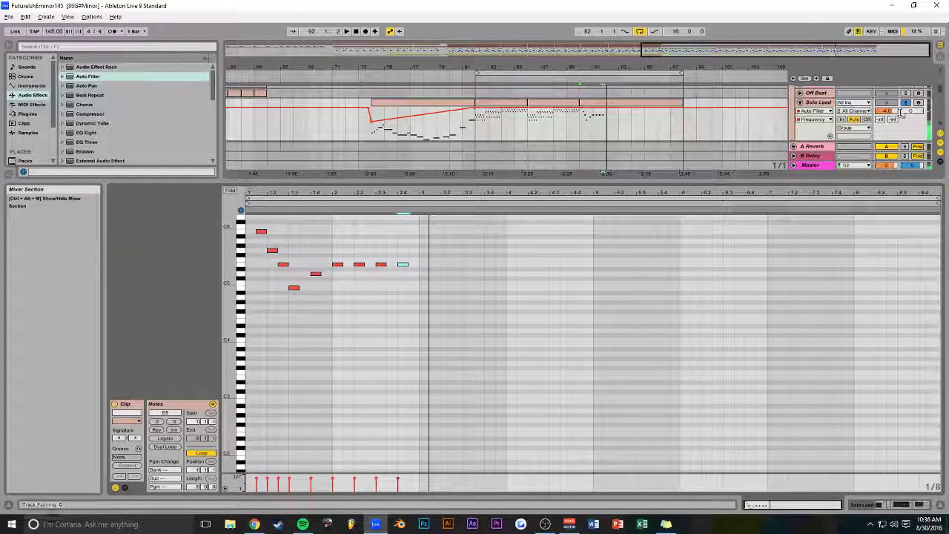
# - Toggle the last E5 off and on, enter a one-bar D5 at 3.1.1, save, and play the clip
pyautogui.press('0')
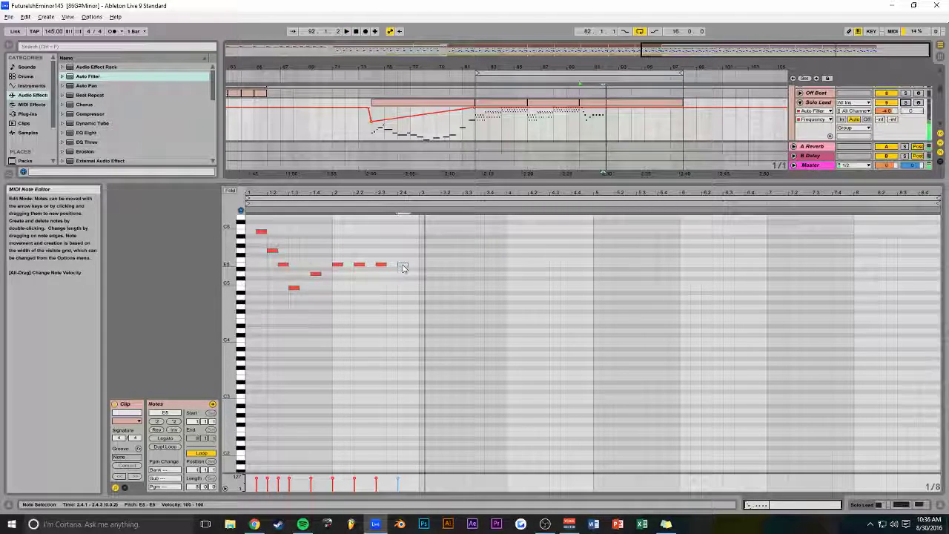
pyautogui.press('0')
pyautogui.doubleClick(421, 274)
pyautogui.moveTo(432, 274); pyautogui.dragTo(507, 274)
pyautogui.hotkey('ctrl', 's')
pyautogui.press('space')
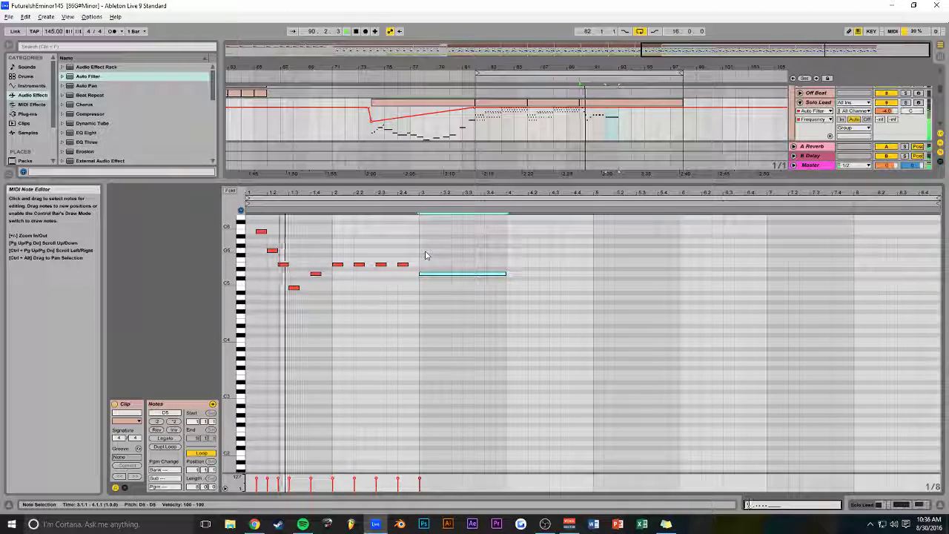
# - Fill bar 2's offbeats between the repeated E5 notes with G5, F#5, A5, and B5, play the phrase, and save
pyautogui.click(339, 265)
pyautogui.press('space')
pyautogui.moveTo(351, 265); pyautogui.dragTo(350, 257)
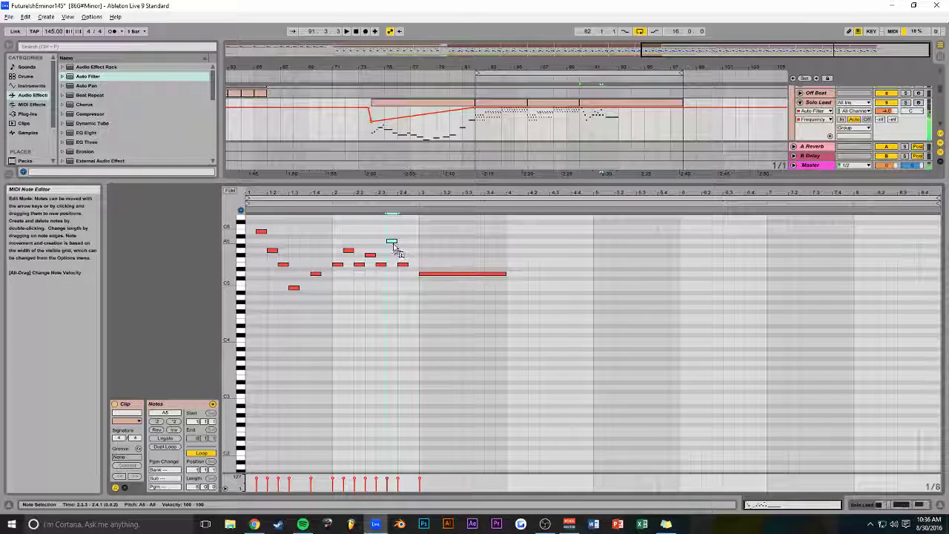
pyautogui.moveTo(413, 246); pyautogui.dragTo(425, 237)
pyautogui.press('space')
pyautogui.hotkey('ctrl', 's')
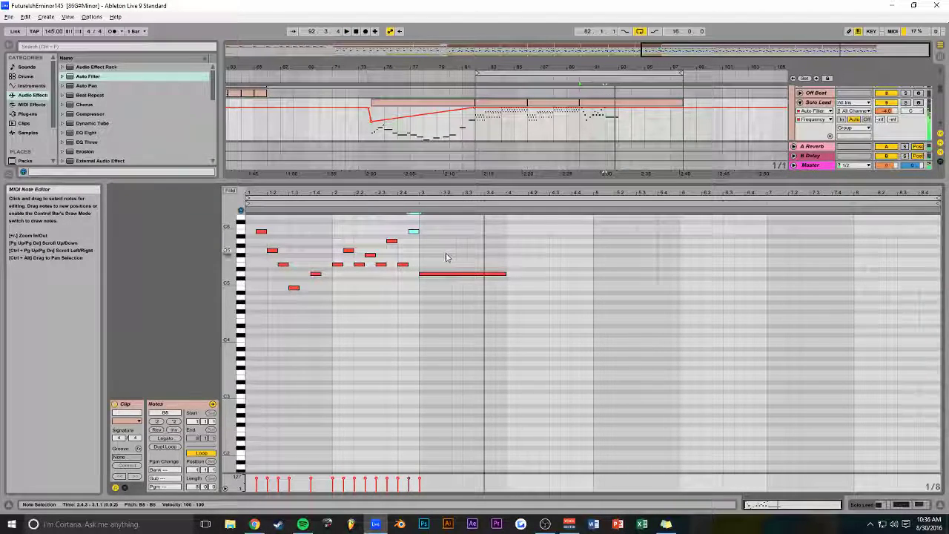
# - Enter a one-beat E5 at 3.4.1 and a half-bar B4 at 4.1.1, saving and playing the phrase
pyautogui.doubleClick(478, 255)
pyautogui.moveTo(493, 271); pyautogui.dragTo(507, 264)
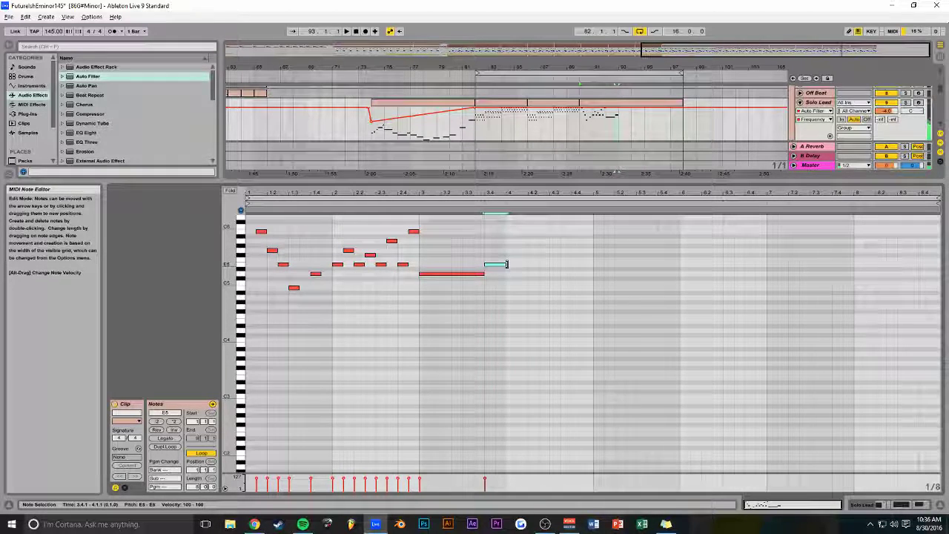
pyautogui.hotkey('ctrl', 's')
pyautogui.press('space')
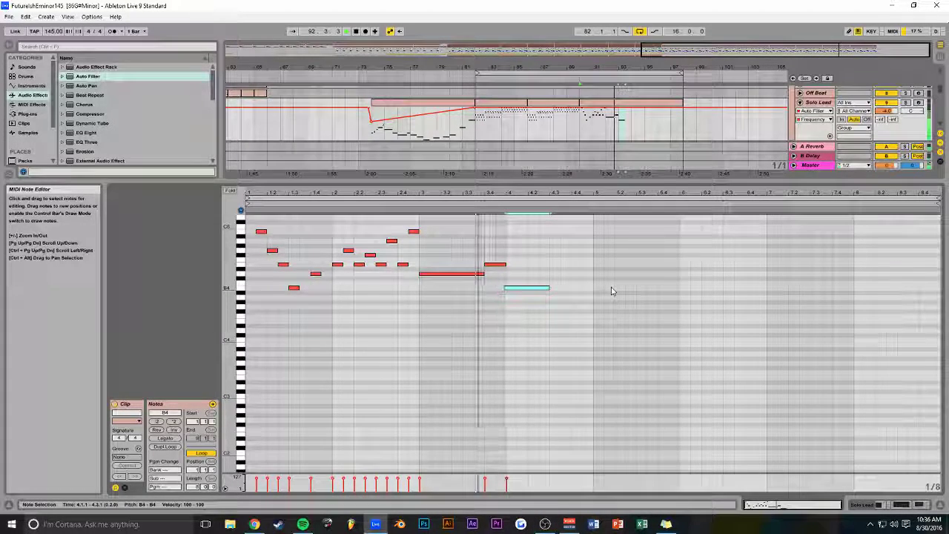
# - Duplicate the half-bar B4 to 4.3.1, lower the copy to A4, save, and play it back
pyautogui.press('space')
pyautogui.hotkey('ctrl', 'd')
pyautogui.press('Down')
pyautogui.press('Down')
pyautogui.hotkey('ctrl', 's')
pyautogui.press('space')
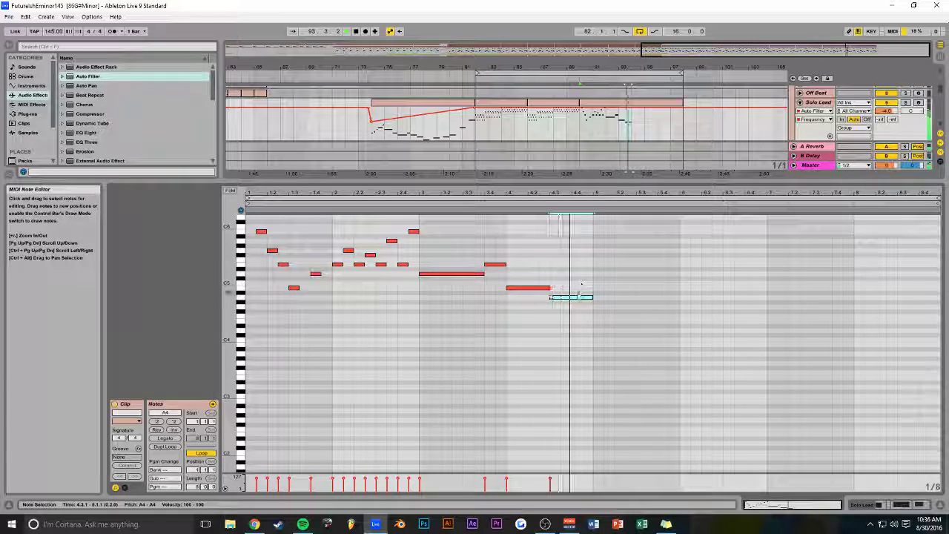
# - Duplicate the A4 note to 5.1.1, lower the copy to G4, lengthen it to one bar, and save
pyautogui.press('space')
pyautogui.hotkey('ctrl', 'd')
pyautogui.press('Down')
pyautogui.moveTo(635, 307); pyautogui.dragTo(679, 306)
pyautogui.press('space')
pyautogui.hotkey('ctrl', 's')
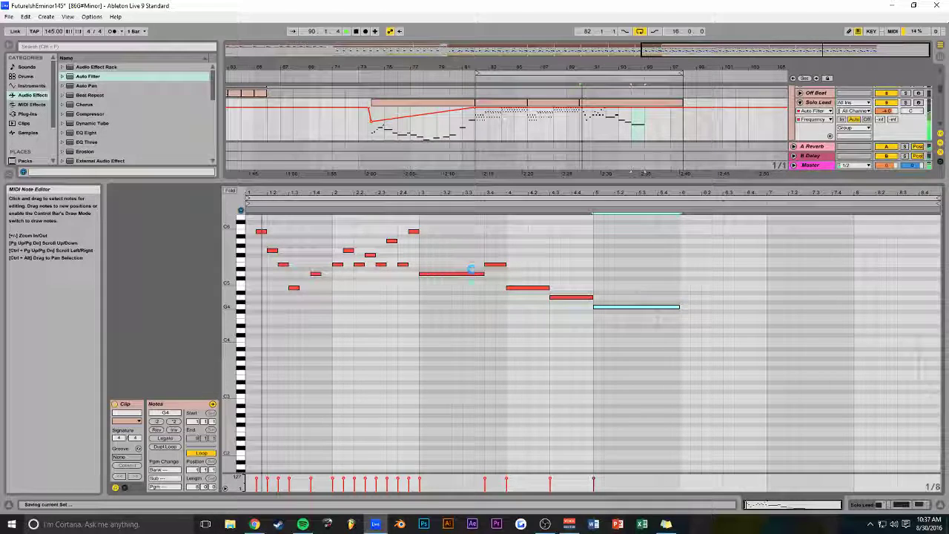
# - Add short A4, B4, and D5 notes on beats 2, 3, and 4 above bar 5's long G4, play them, and save
pyautogui.click(449, 252)
pyautogui.doubleClick(641, 288)
pyautogui.moveTo(663, 280); pyautogui.dragTo(663, 275)
pyautogui.doubleClick(618, 288)
pyautogui.moveTo(615, 295); pyautogui.dragTo(620, 302)
pyautogui.click(598, 280)
pyautogui.press('space')
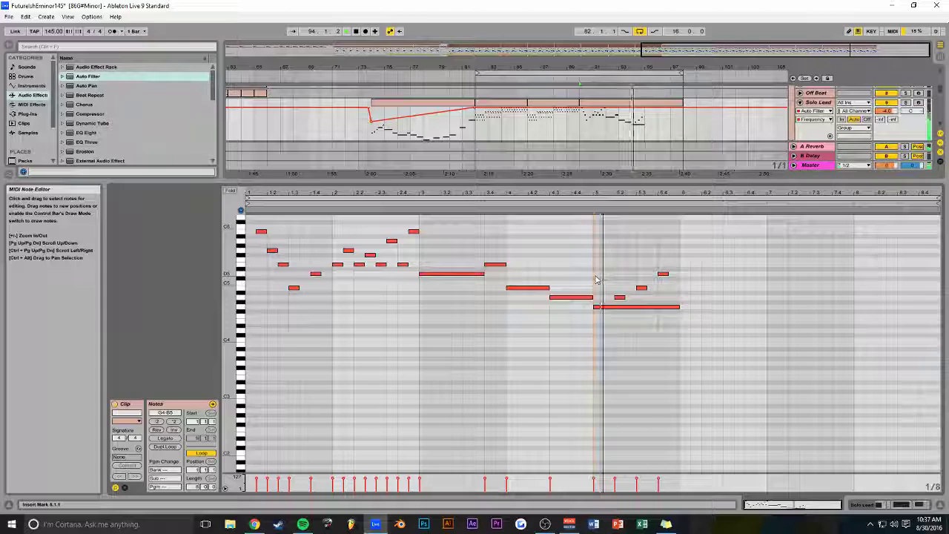
pyautogui.hotkey('ctrl', 's')
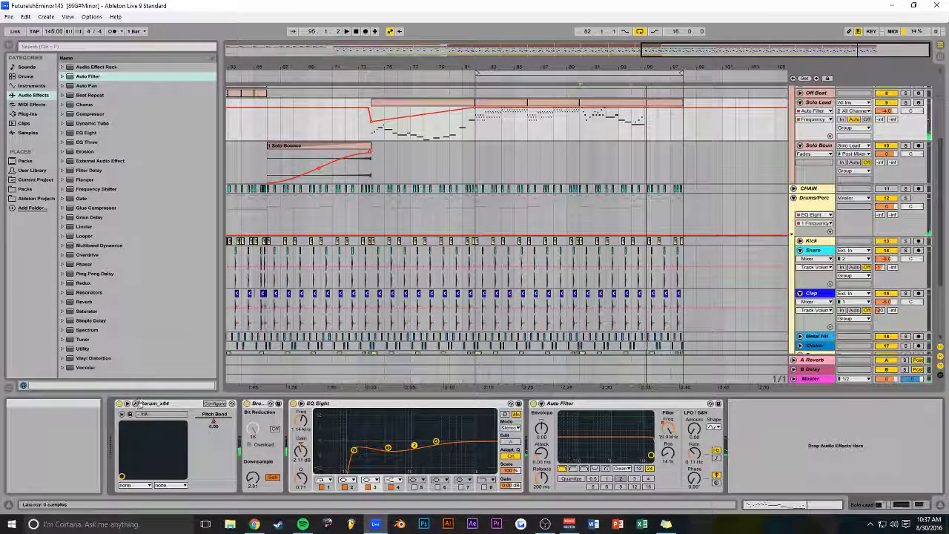
# - Open the Solo Lead's Serum synth, enable Mono voicing, and close its window
pyautogui.click(134, 403)
pyautogui.click(646, 379)
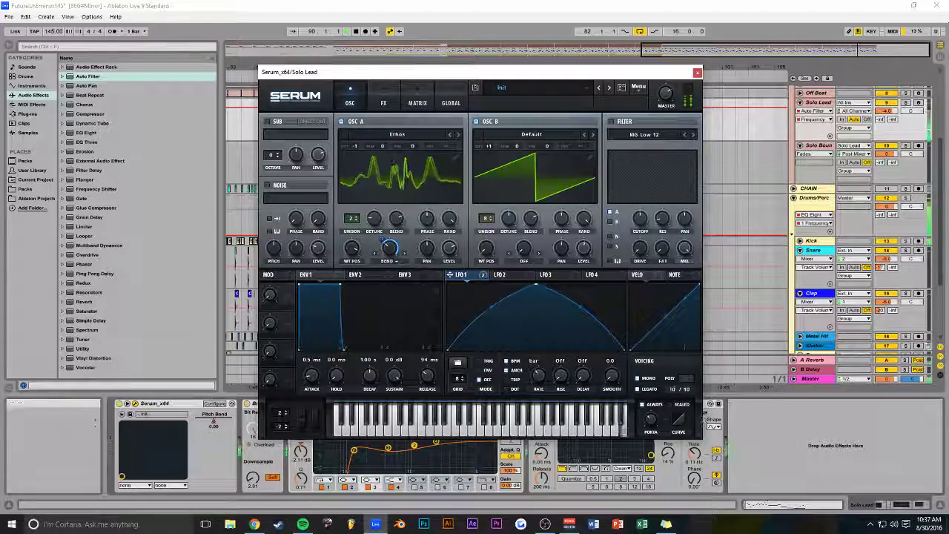
pyautogui.click(697, 72)
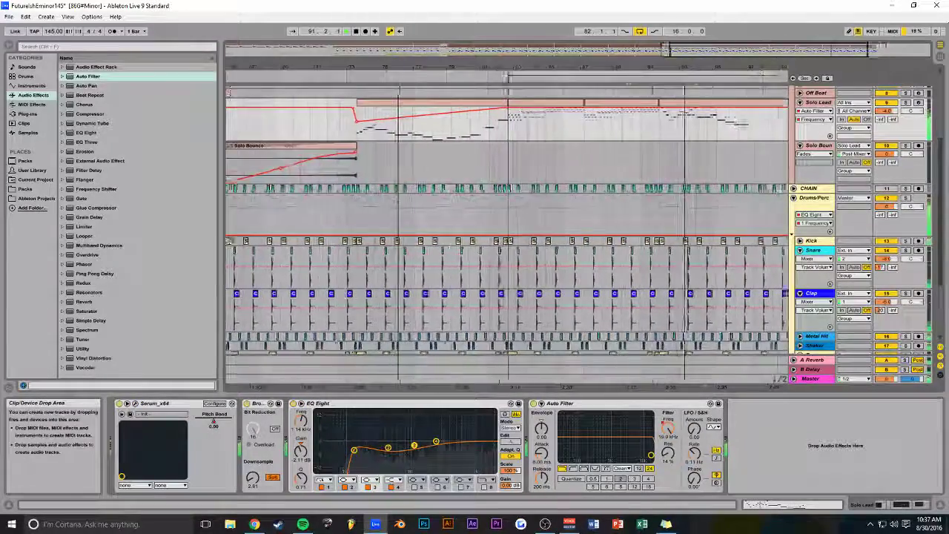
# - In the bar 90 Solo Lead clip, copy the rising G4–D5 phrase from clip bar 5 to 7.1.1
pyautogui.click(621, 104)
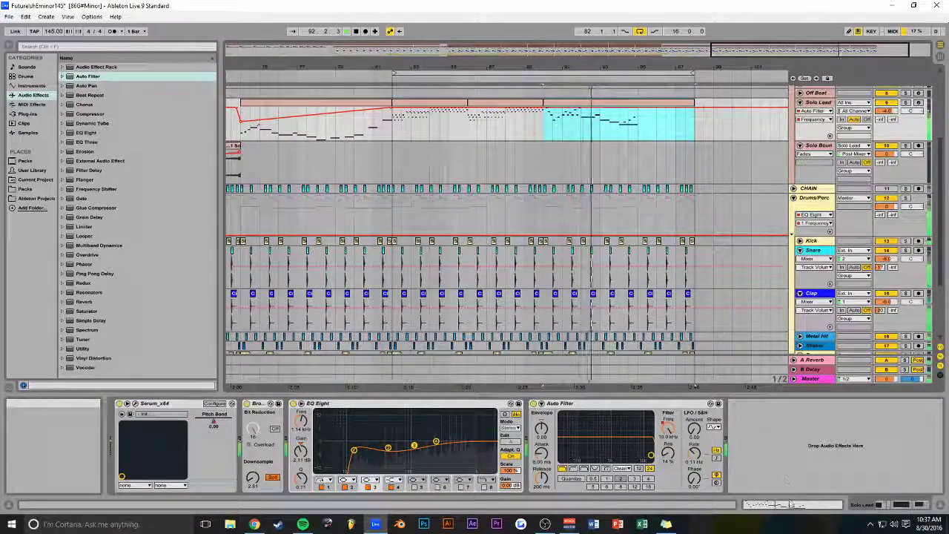
pyautogui.hotkey('shift', 'Tab')
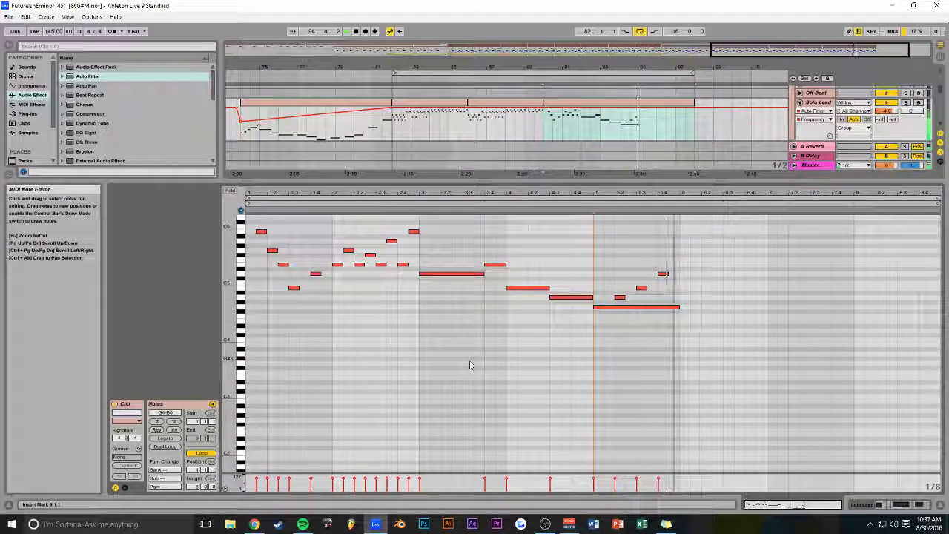
pyautogui.moveTo(686, 266); pyautogui.dragTo(598, 324)
pyautogui.hotkey('ctrl', 'd')
pyautogui.moveTo(738, 314); pyautogui.dragTo(760, 315)
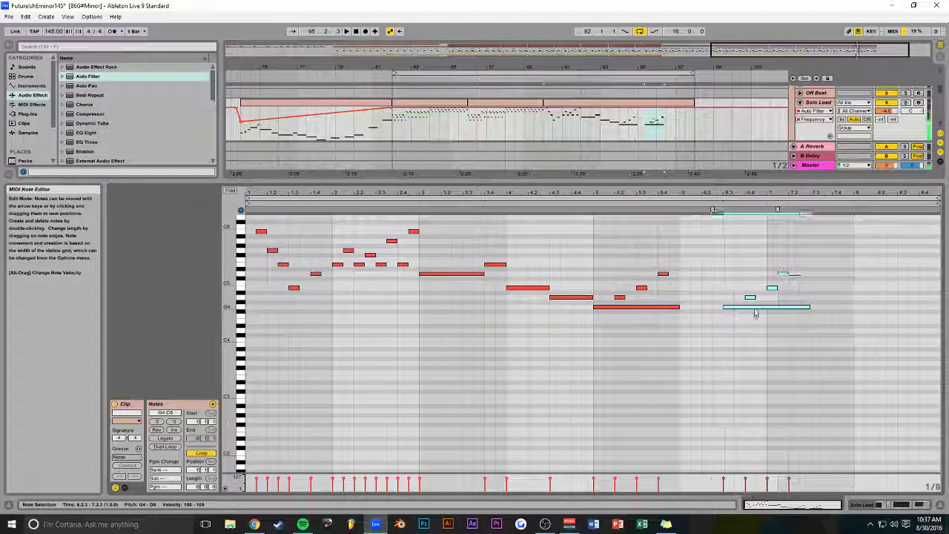
pyautogui.click(595, 276)
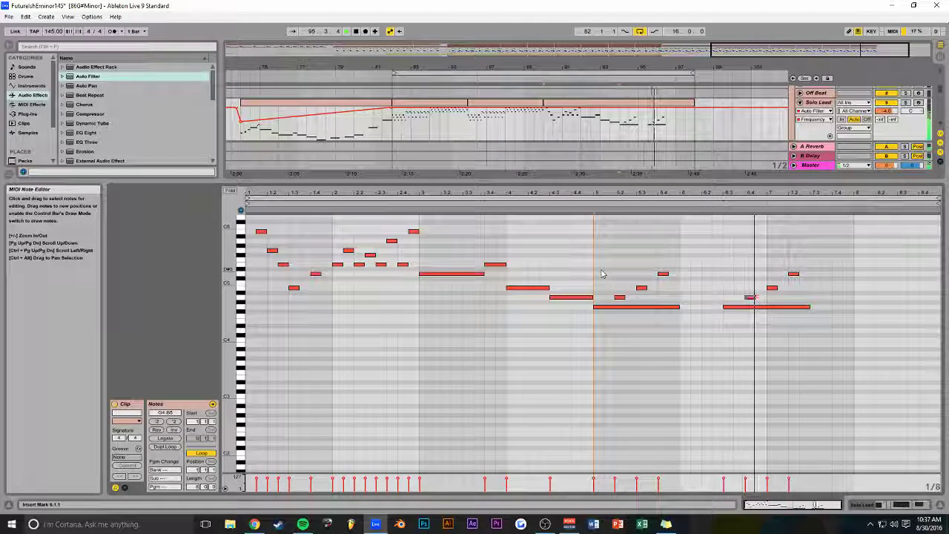
pyautogui.press('space')
pyautogui.moveTo(812, 261); pyautogui.dragTo(778, 311)
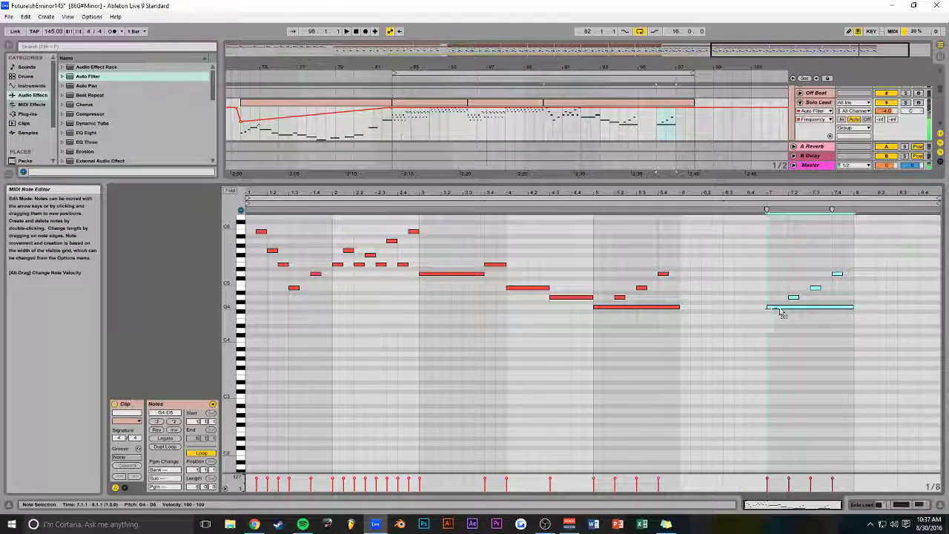
# - Copy the long G4 note to 6.1.1 as a one-bar D4 note, play the phrase, and save
pyautogui.click(683, 303)
pyautogui.click(636, 306)
pyautogui.moveTo(653, 312); pyautogui.dragTo(692, 336)
pyautogui.press('space')
pyautogui.hotkey('ctrl', 's')
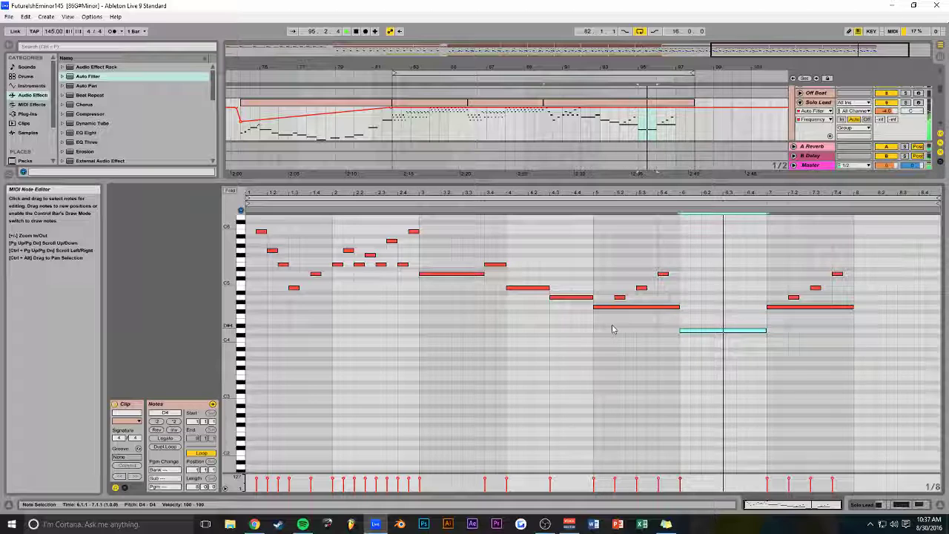
# - Shorten bar 6's D4 note to three beats, add a one-beat E4 note at 6.4.1, and save
pyautogui.press('space')
pyautogui.moveTo(765, 331); pyautogui.dragTo(740, 332)
pyautogui.hotkey('ctrl', 'd')
pyautogui.press('Up')
pyautogui.press('Up')
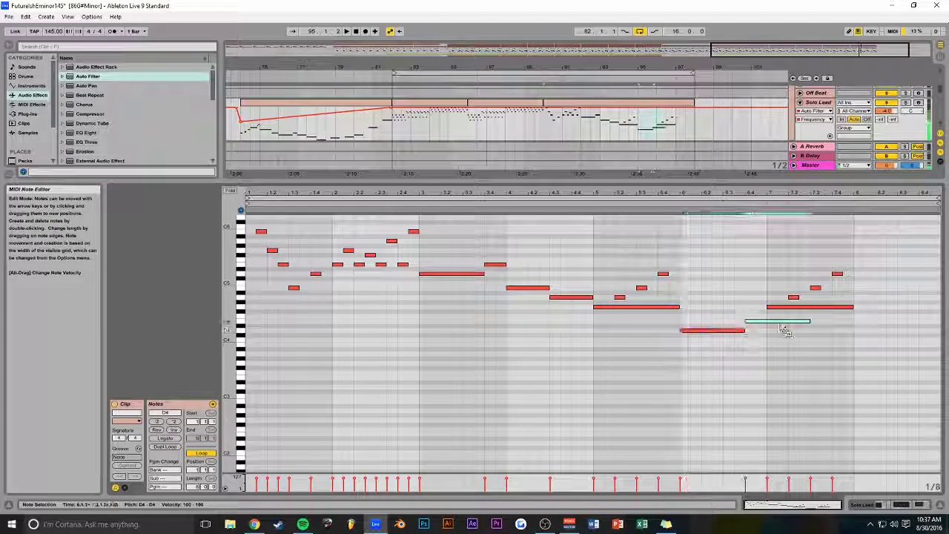
pyautogui.press('space')
pyautogui.hotkey('shift', 'Left')
pyautogui.hotkey('shift', 'Left')
pyautogui.hotkey('ctrl', 's')
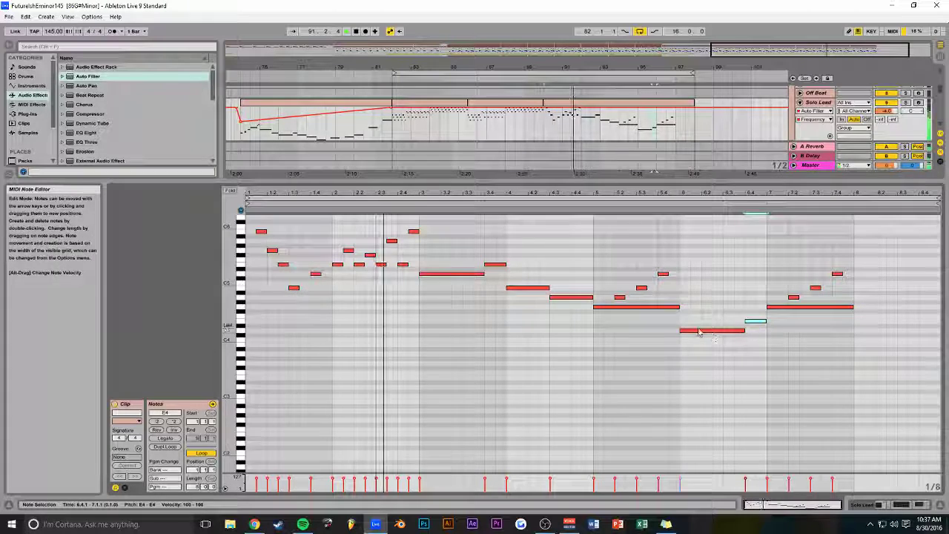
# - Add a three-beat A4 note at 8.1.1 and a one-beat B4 note at 8.4.1, and save
pyautogui.moveTo(756, 320); pyautogui.dragTo(880, 303)
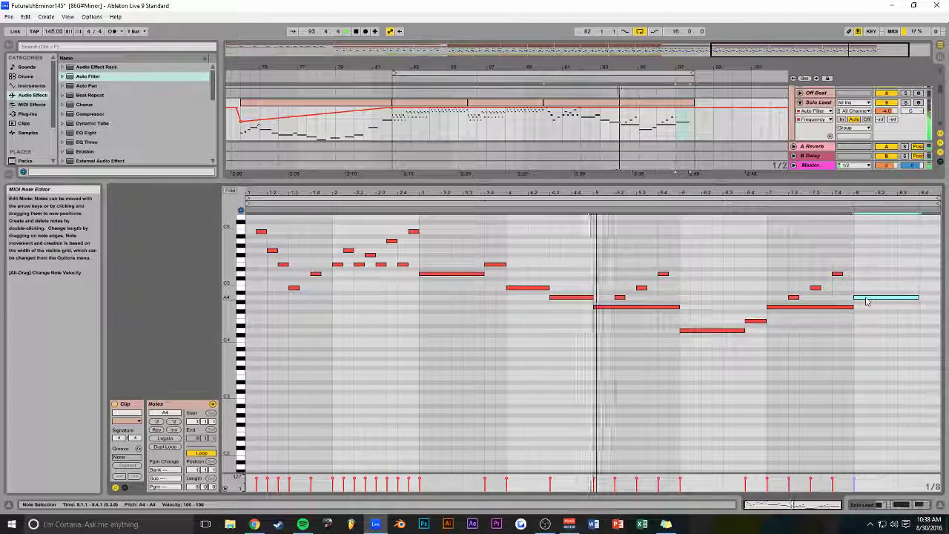
pyautogui.hotkey('ctrl', 's')
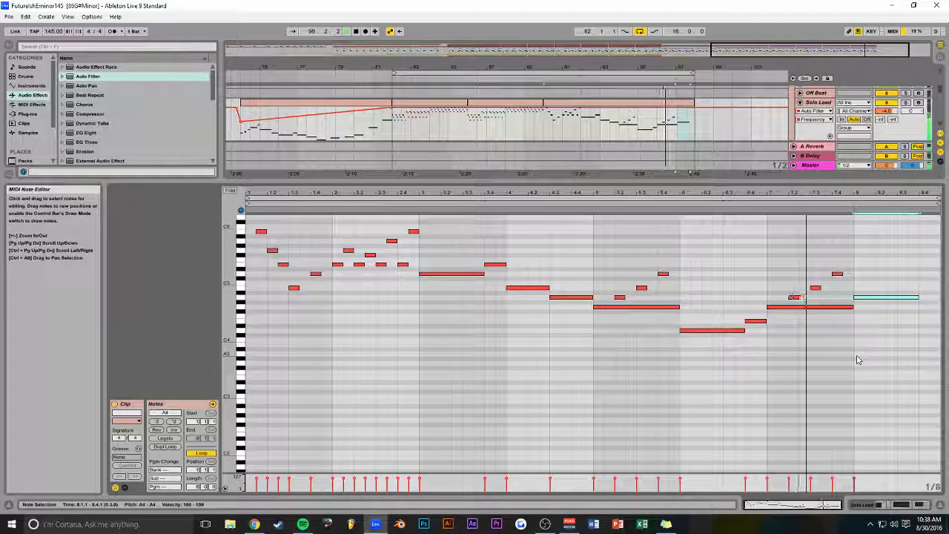
pyautogui.press('space')
pyautogui.click(764, 322)
pyautogui.doubleClick(926, 289)
pyautogui.hotkey('ctrl', 's')
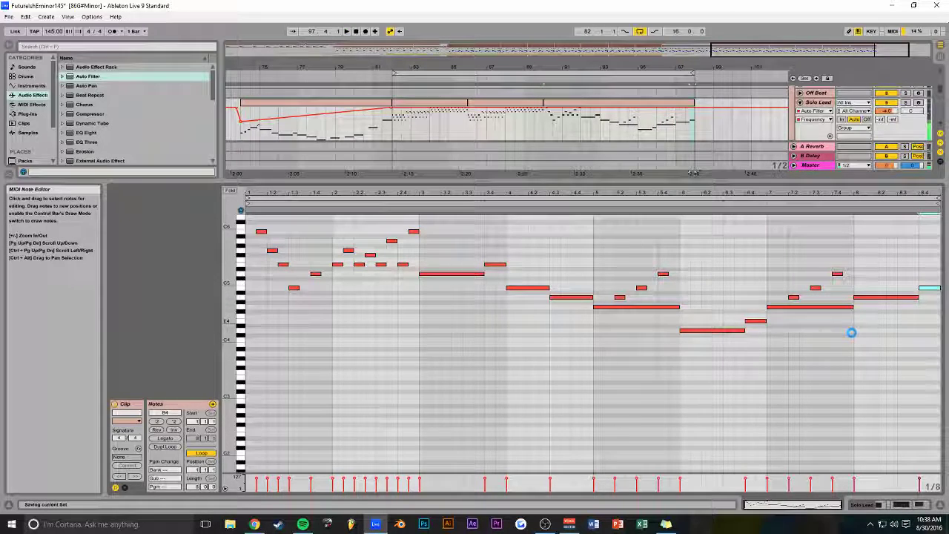
# - Play the drums from bar 66, solo the ClickClap track, and lower its volume to -10 dB
pyautogui.moveTo(559, 181); pyautogui.dragTo(559, 375)
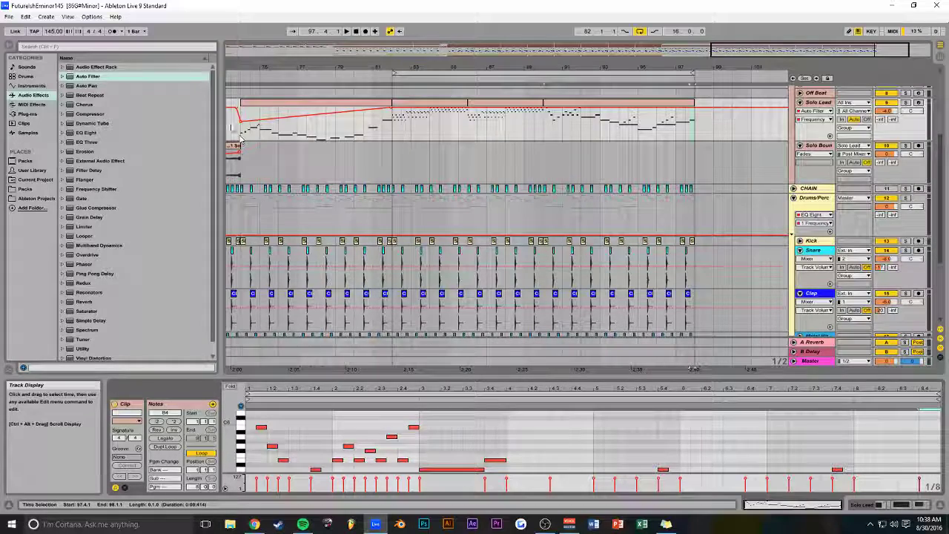
pyautogui.moveTo(481, 49); pyautogui.dragTo(485, 55)
pyautogui.click(470, 122)
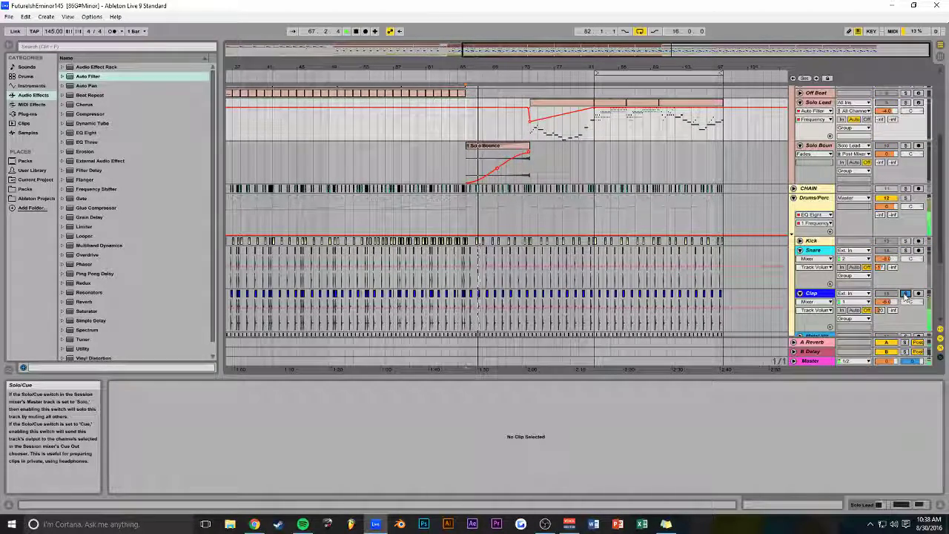
pyautogui.scroll(-5, 905, 296)
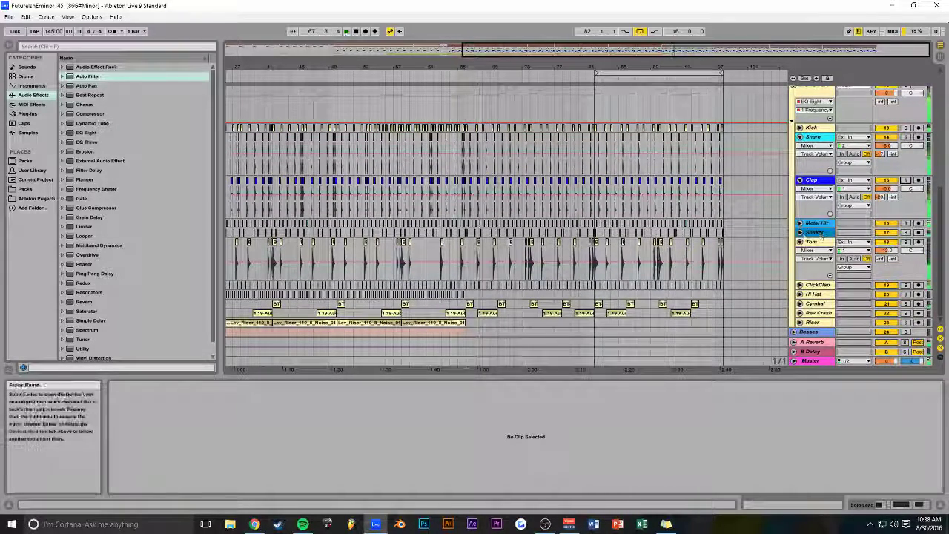
pyautogui.click(800, 285)
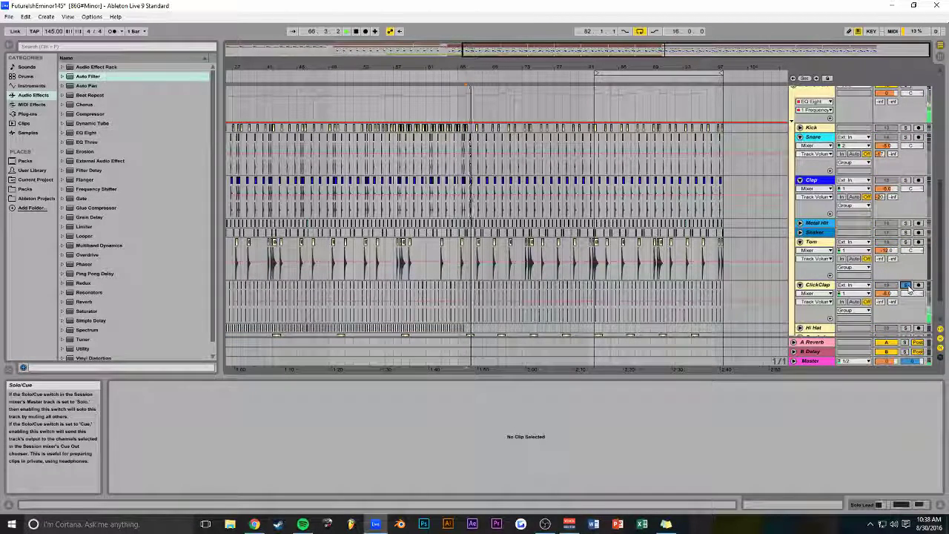
pyautogui.moveTo(886, 294); pyautogui.dragTo(888, 299)
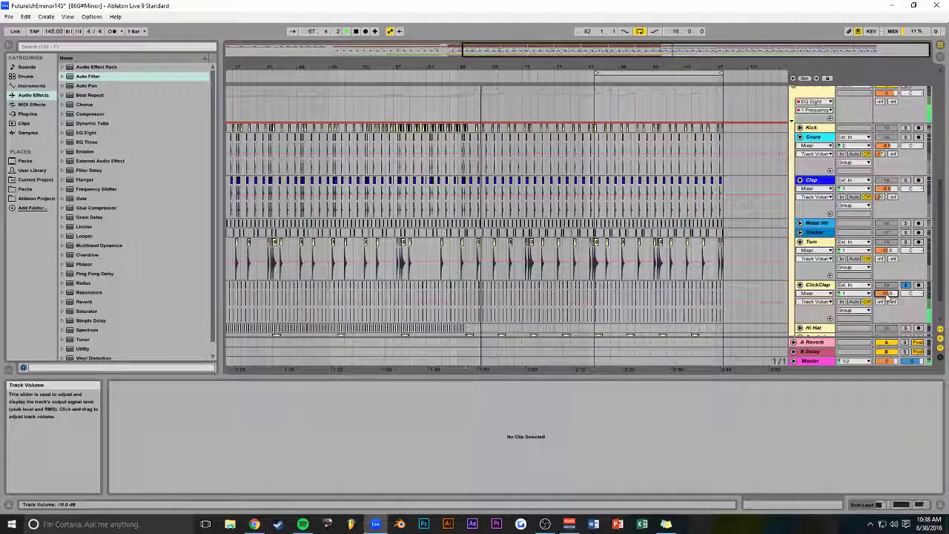
# - Add an EQ Eight to the ClickClap track, shape a low cut with a slight mid dip, and turn off its solo
pyautogui.click(880, 505)
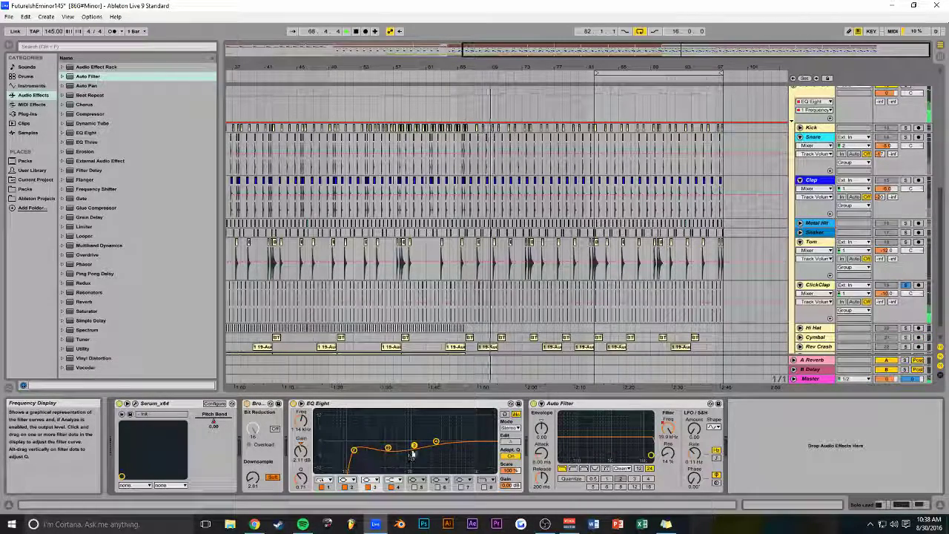
pyautogui.click(818, 286)
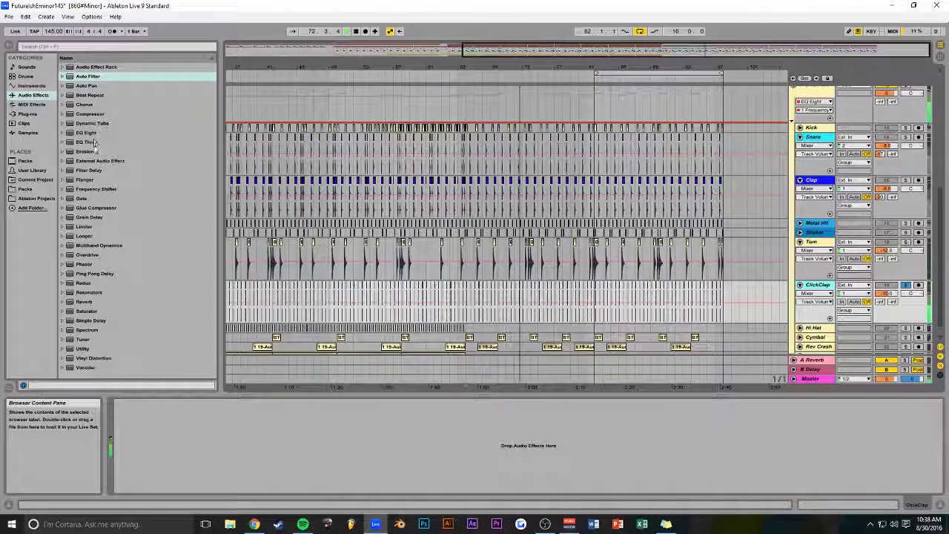
pyautogui.moveTo(86, 133); pyautogui.dragTo(215, 430)
pyautogui.moveTo(142, 448); pyautogui.dragTo(199, 451)
pyautogui.moveTo(280, 441); pyautogui.dragTo(280, 439)
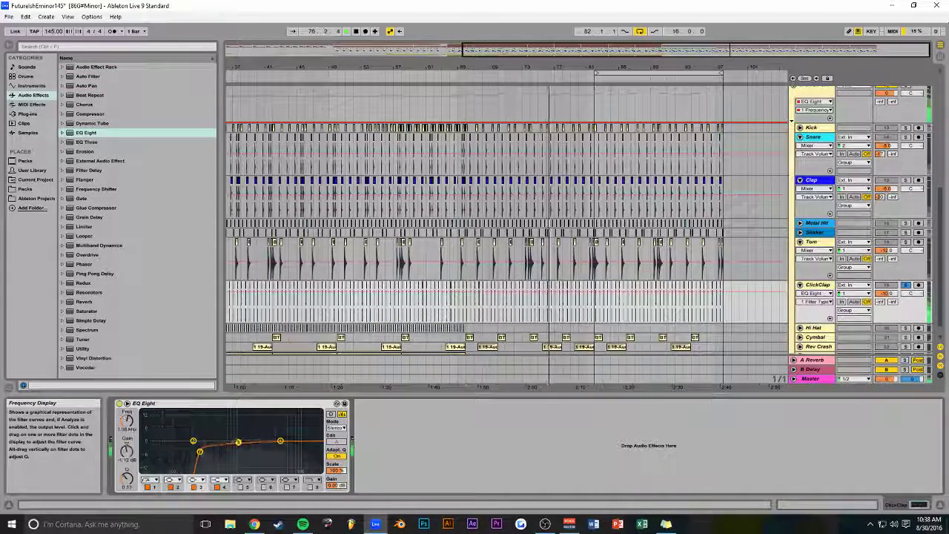
pyautogui.click(905, 285)
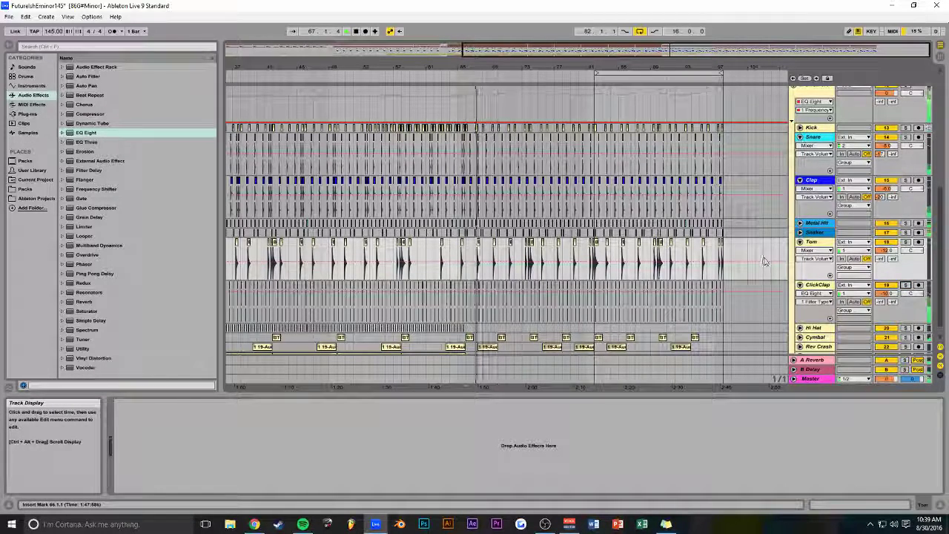
# - Duplicate the eight-bar Solo Bounce clip to bar 74, replay the transition into bar 82, and save
pyautogui.scroll(10, 747, 223)
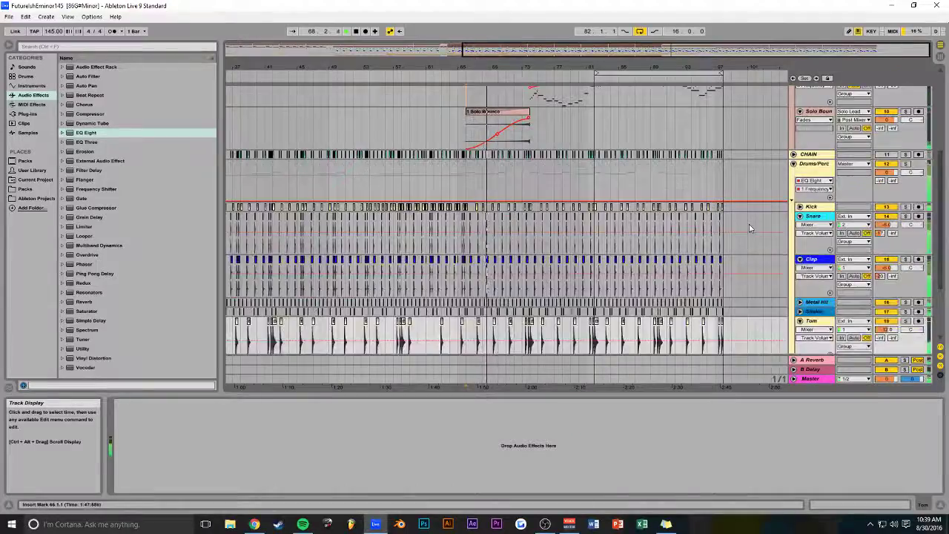
pyautogui.scroll(5, 747, 224)
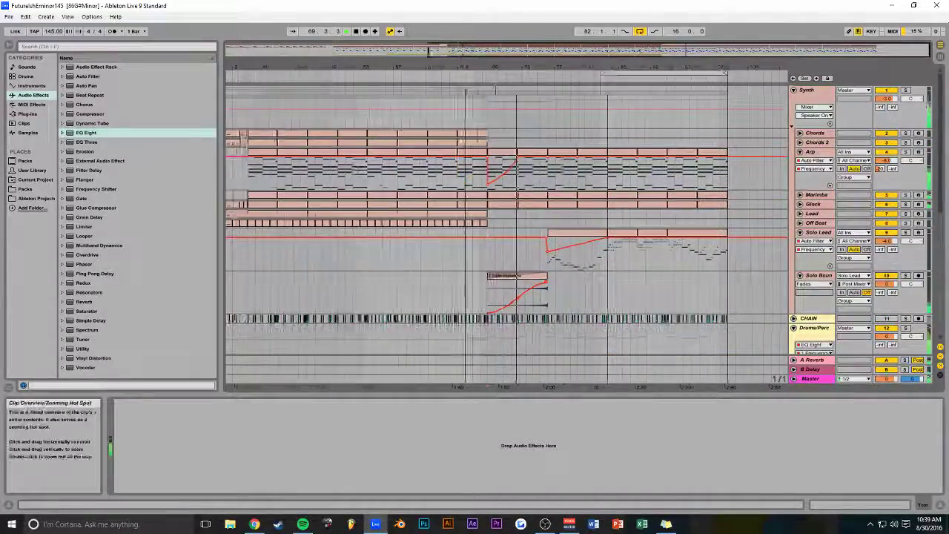
pyautogui.scroll(-5, 510, 121)
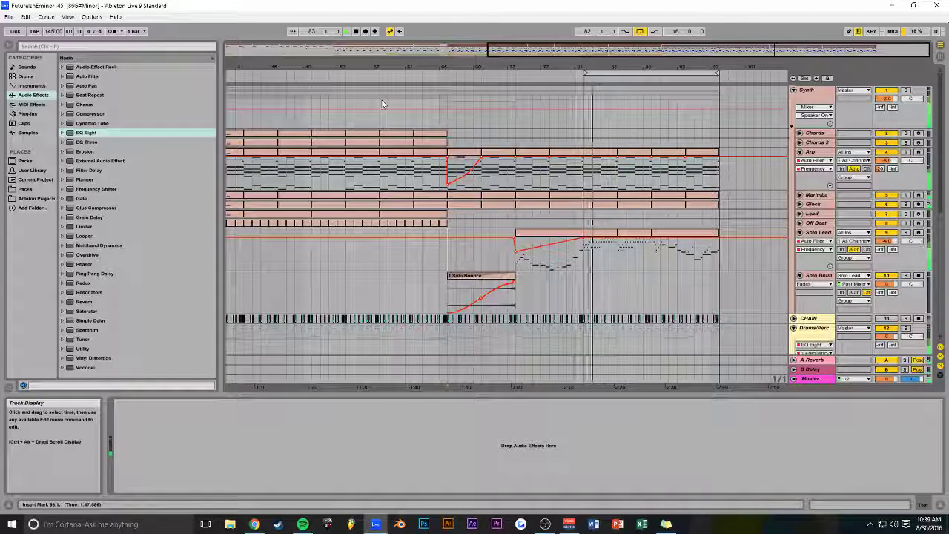
pyautogui.moveTo(581, 50); pyautogui.dragTo(518, 278)
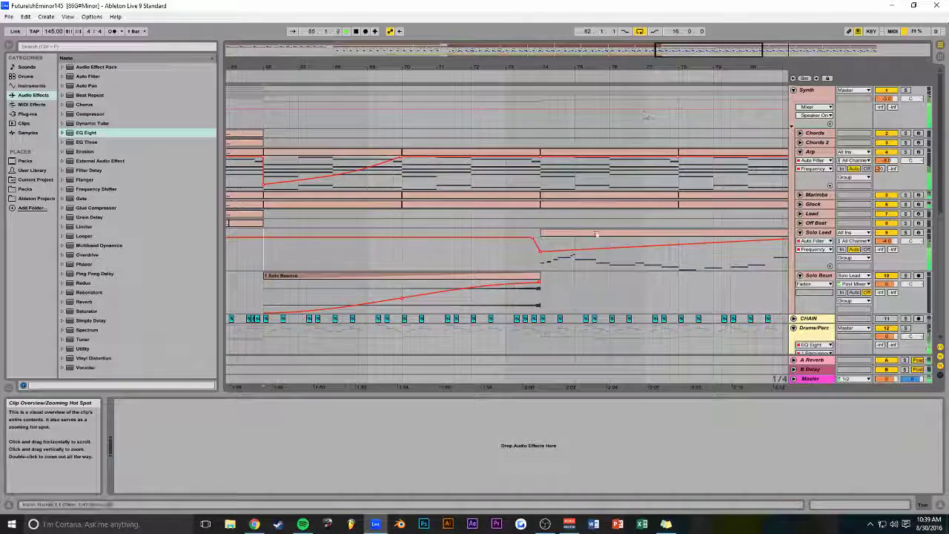
pyautogui.click(503, 282)
pyautogui.hotkey('ctrl', 'd')
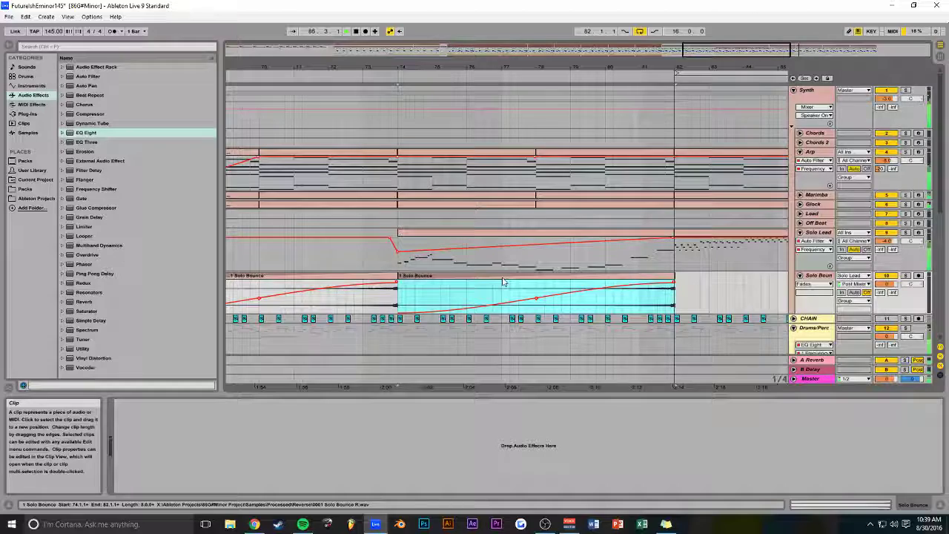
pyautogui.click(640, 260)
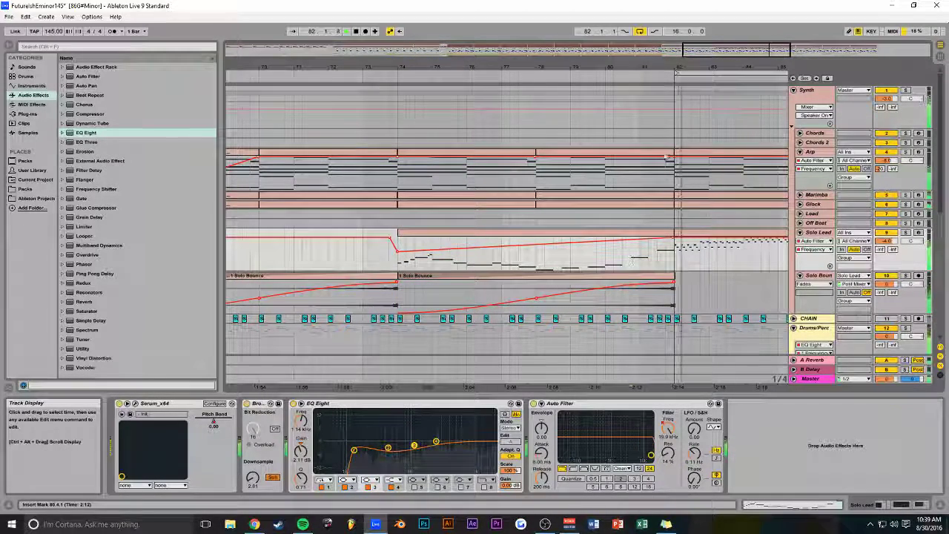
pyautogui.moveTo(714, 54); pyautogui.dragTo(458, 139)
pyautogui.hotkey('ctrl', 's')
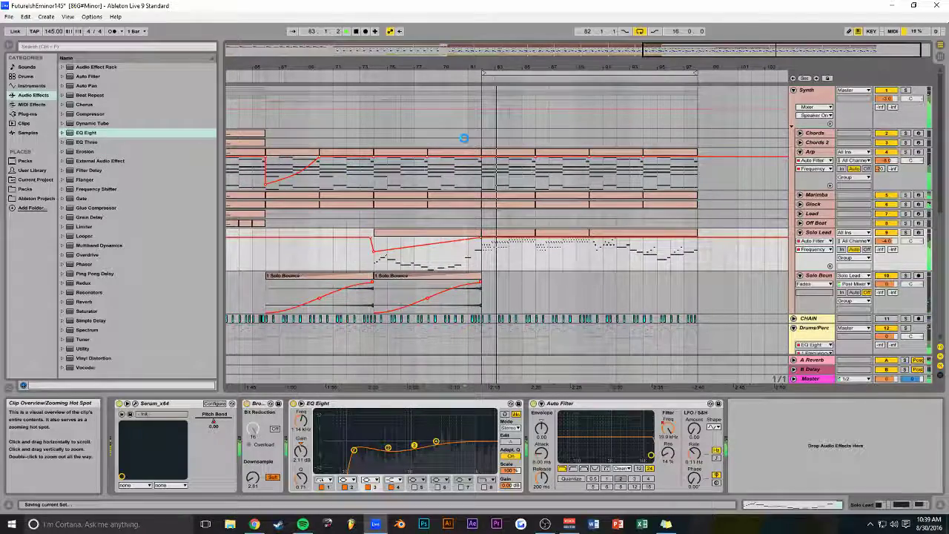
# - Swap the Solo Lead sections, placing the bar 74 clip at bar 82 and the two bar 82–90 clips at bar 74
pyautogui.scroll(-5, 523, 160)
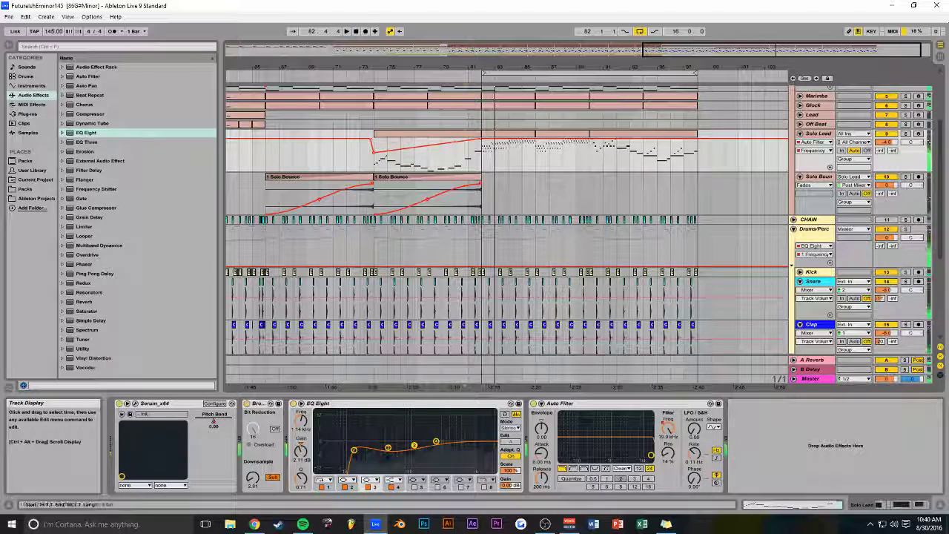
pyautogui.click(400, 137)
pyautogui.click(549, 139)
pyautogui.keyDown('shift'); pyautogui.click(521, 141); pyautogui.keyUp('shift')
pyautogui.moveTo(396, 142); pyautogui.dragTo(491, 146)
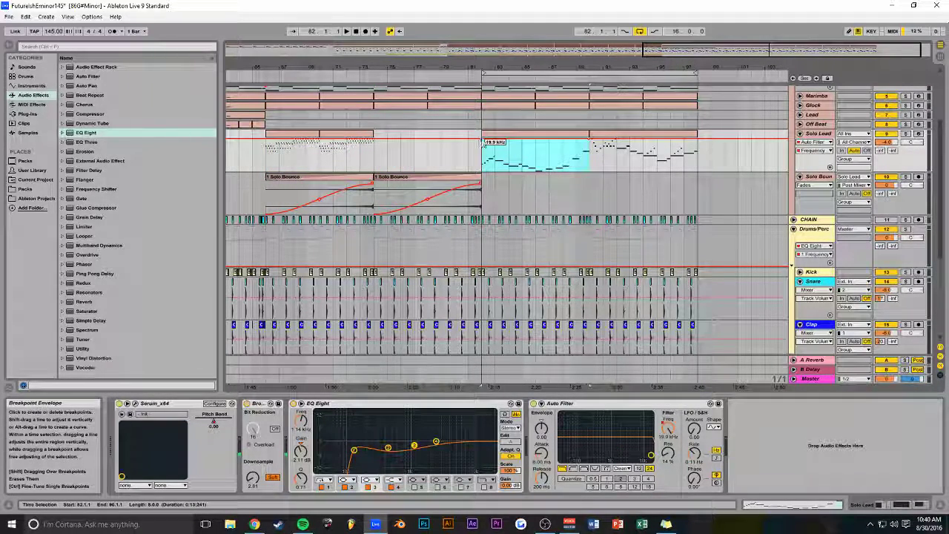
pyautogui.click(300, 136)
pyautogui.moveTo(295, 138); pyautogui.dragTo(404, 143)
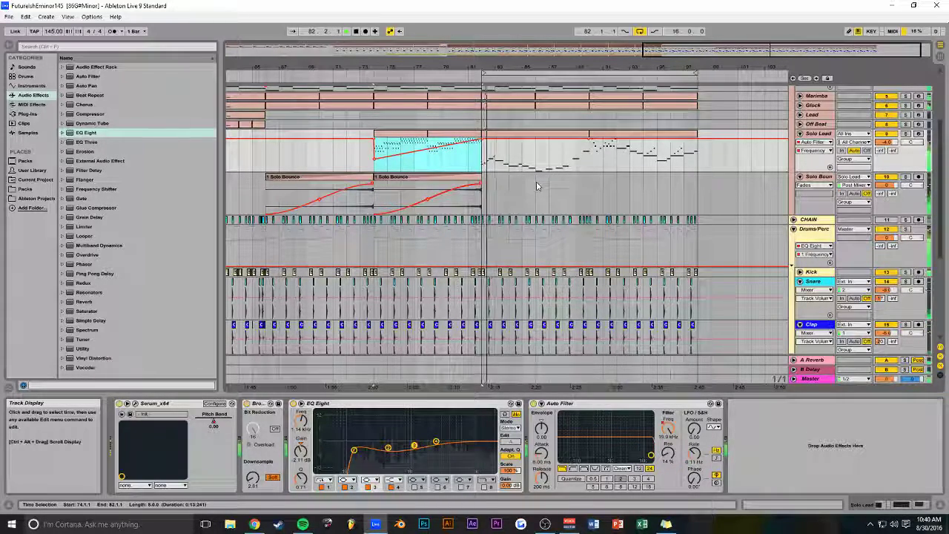
# - Transpose all notes in the bar 82 Solo Lead clip up one octave and save
pyautogui.click(535, 157)
pyautogui.doubleClick(535, 157)
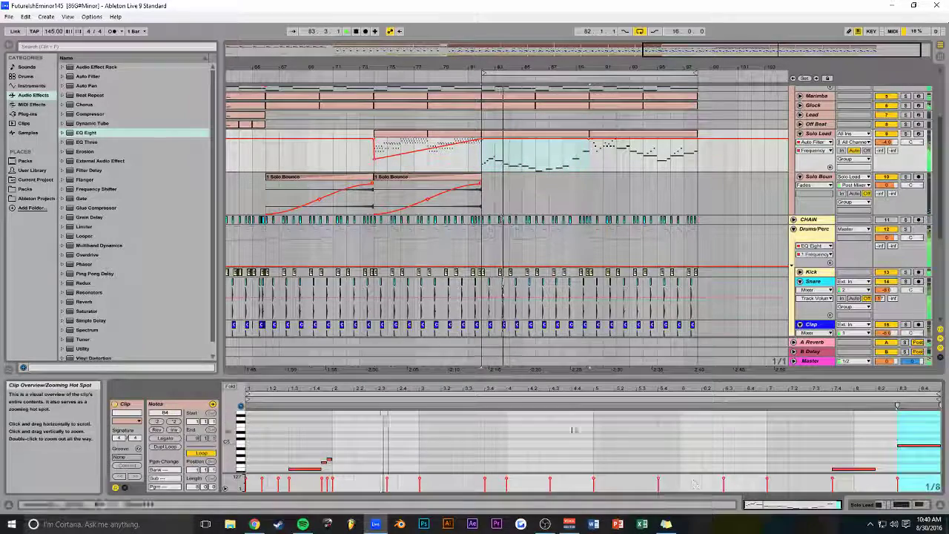
pyautogui.moveTo(529, 393); pyautogui.dragTo(529, 138)
pyautogui.scroll(-2, 875, 218)
pyautogui.hotkey('ctrl', 'a')
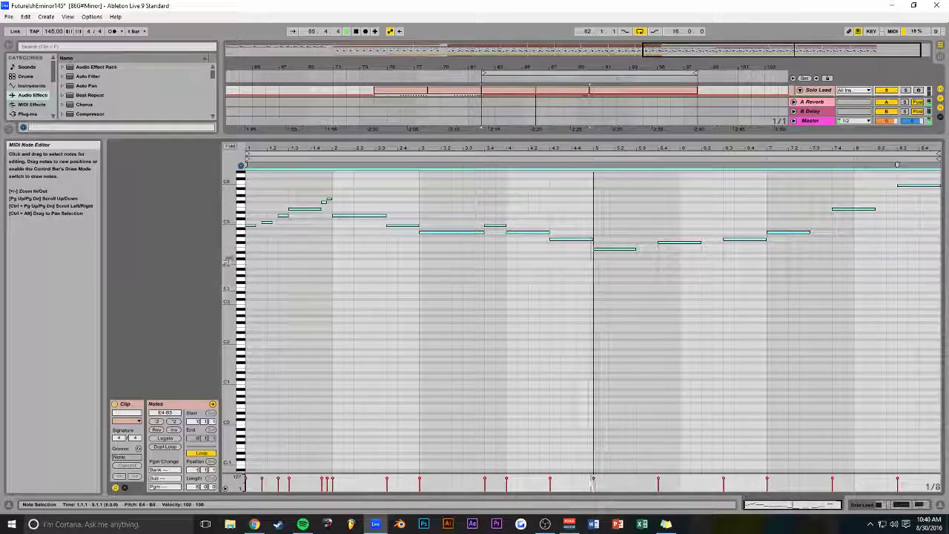
pyautogui.scroll(5, 398, 292)
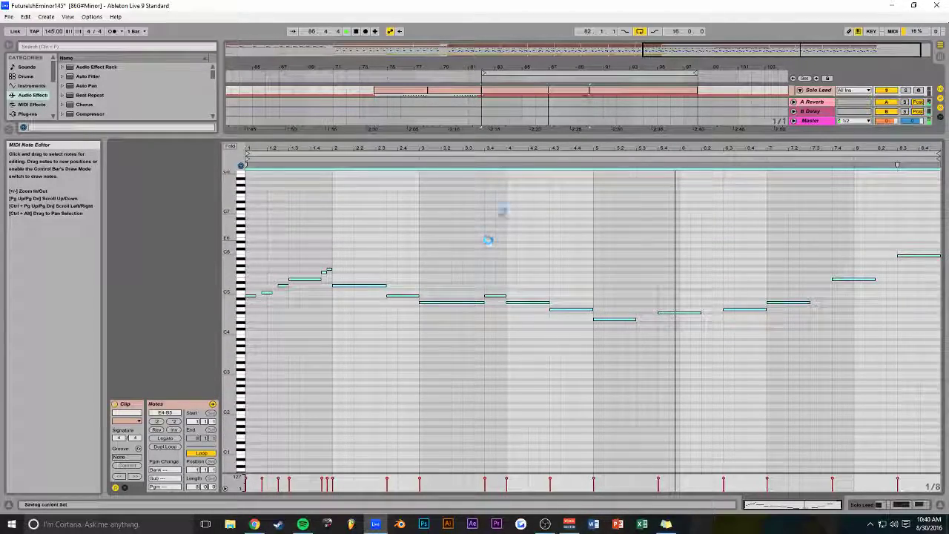
pyautogui.moveTo(509, 141); pyautogui.dragTo(508, 393)
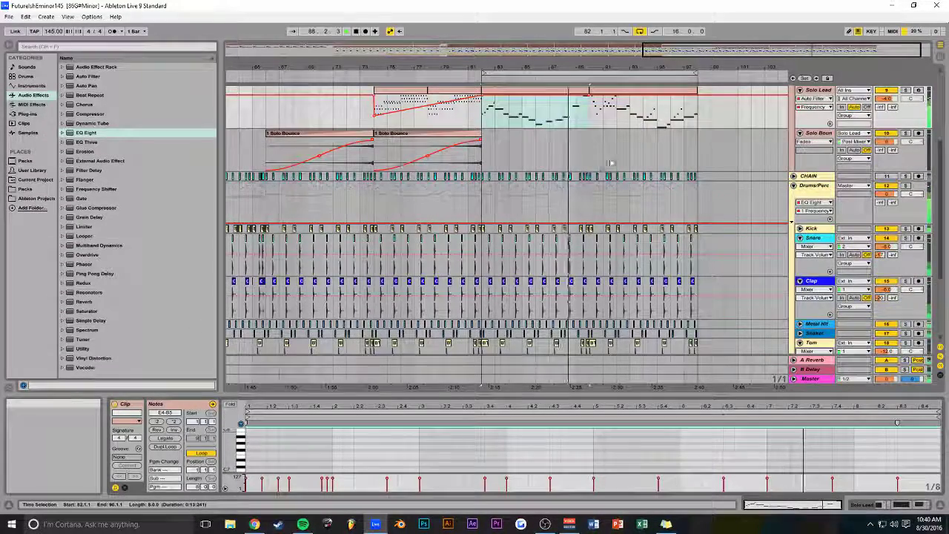
# - Lower the final note at 8.3.1 in the bar 82 Solo Lead clip to A5, save, and play it
pyautogui.scroll(2, 726, 213)
pyautogui.scroll(-1, 578, 185)
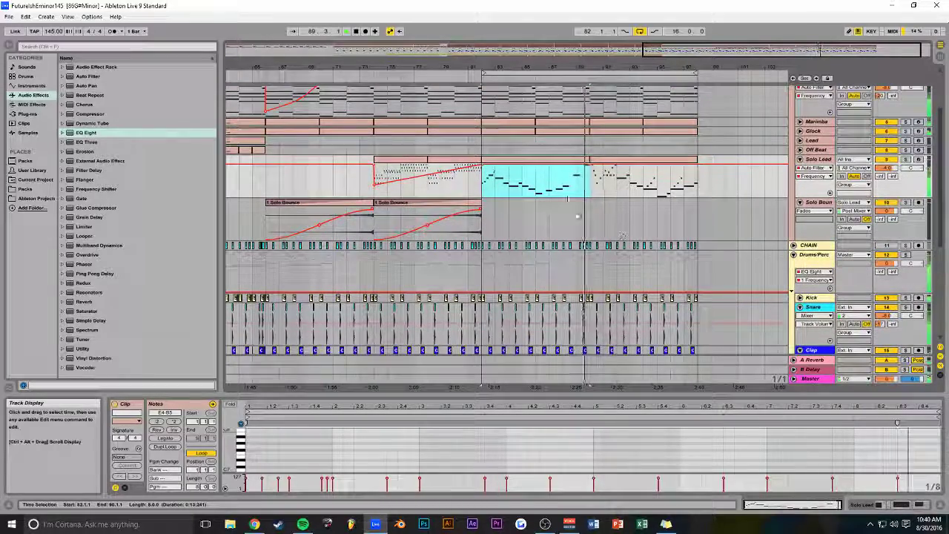
pyautogui.moveTo(519, 394); pyautogui.dragTo(519, 233)
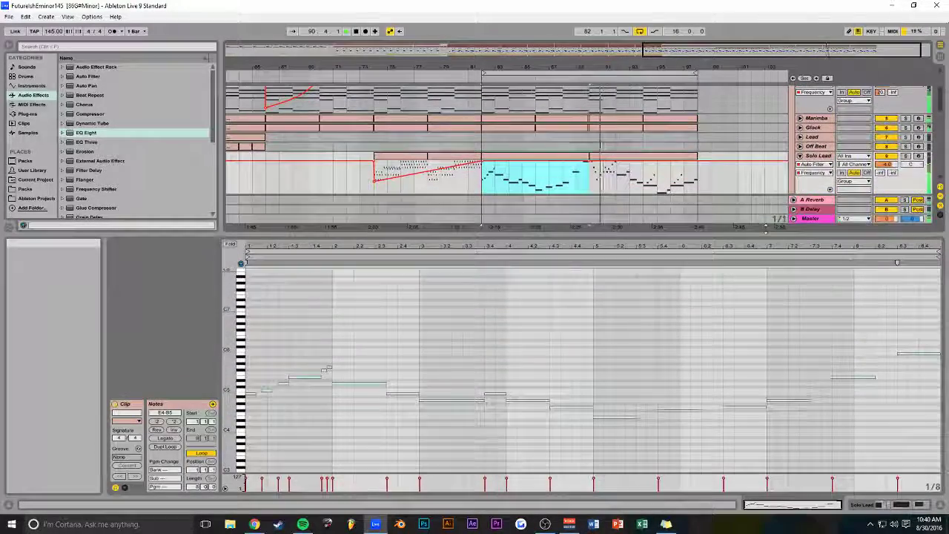
pyautogui.press('space')
pyautogui.moveTo(912, 354); pyautogui.dragTo(912, 360)
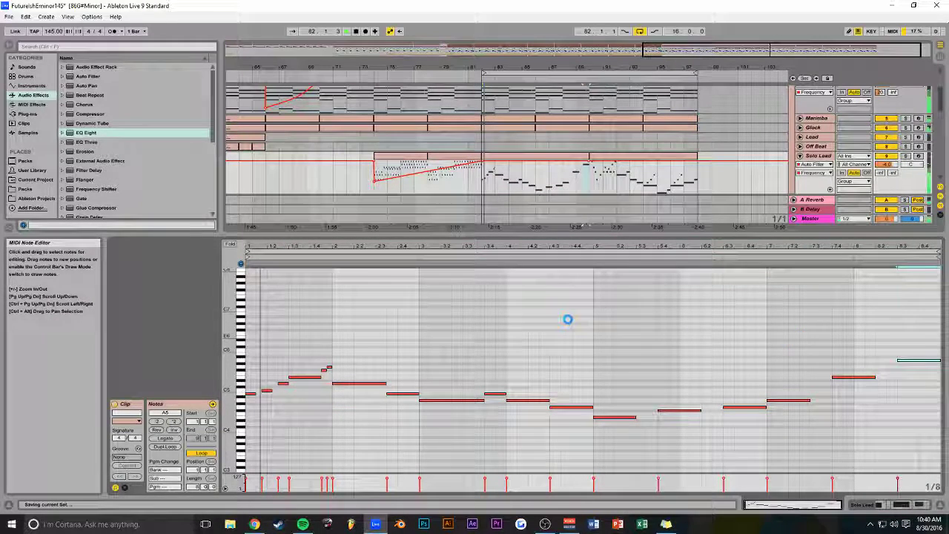
pyautogui.press('space')
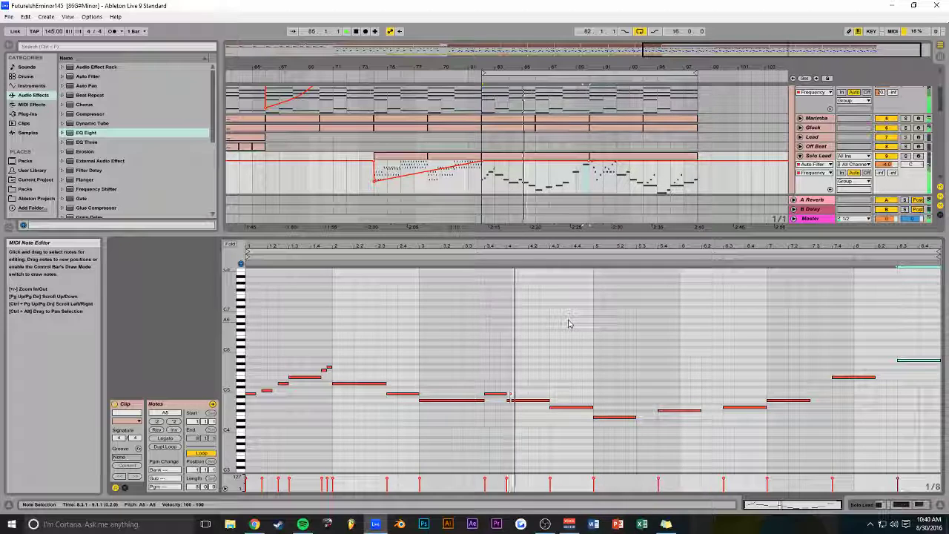
# - Shorten the A4 note at 4.1.1, add an eighth-long B4 note just before beat 3, and play the clip
pyautogui.moveTo(537, 230)
pyautogui.mouseDown()
pyautogui.moveTo(537, 239)
pyautogui.moveTo(537, 230)
pyautogui.mouseUp()
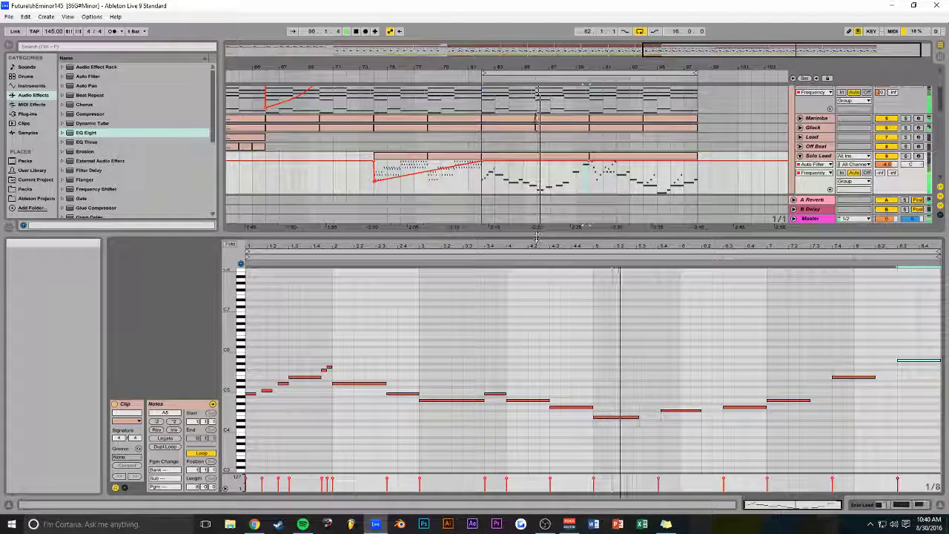
pyautogui.press('space')
pyautogui.click(537, 401)
pyautogui.doubleClick(544, 392)
pyautogui.click(546, 399)
pyautogui.press('space')
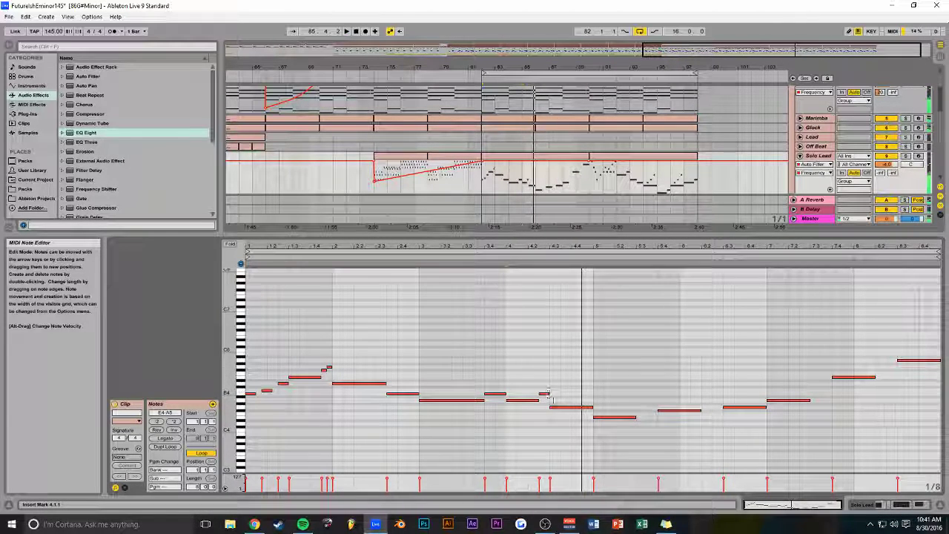
# - Shorten the B4 note at 4.2.3 to a sixteenth, follow it with a sixteenth A4 note at 4.2.4, save, and play it
pyautogui.moveTo(554, 247)
pyautogui.mouseDown()
pyautogui.moveTo(555, 394)
pyautogui.moveTo(533, 395)
pyautogui.moveTo(541, 400)
pyautogui.mouseUp()
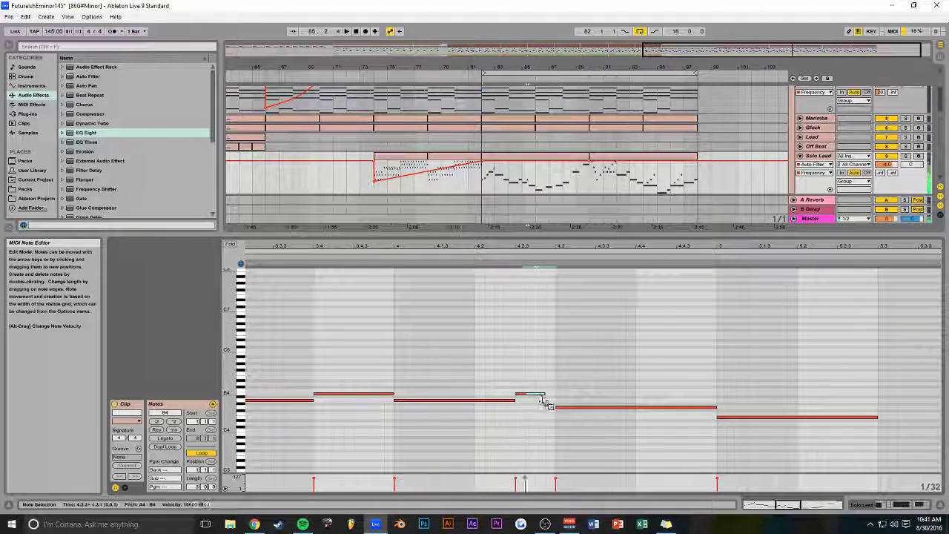
pyautogui.hotkey('ctrl', 's')
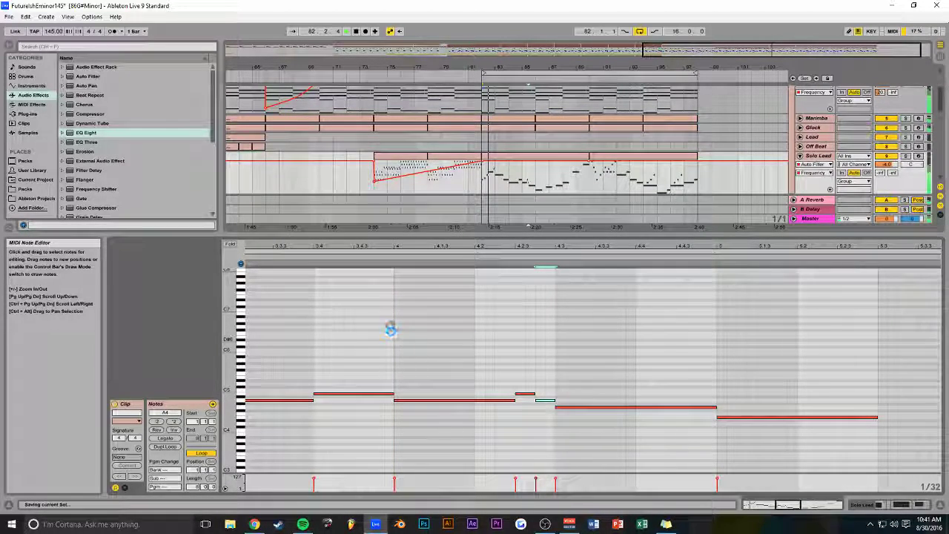
pyautogui.click(393, 323)
pyautogui.press('space')
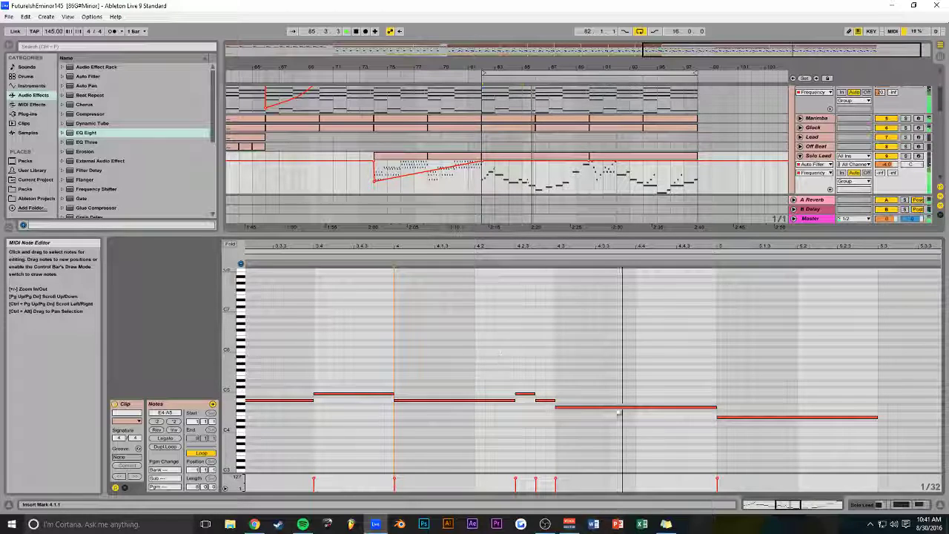
# - Lower the note at 7.4.1 in the bar 82 Solo Lead clip to D5 and save the set
pyautogui.moveTo(758, 501); pyautogui.dragTo(752, 437)
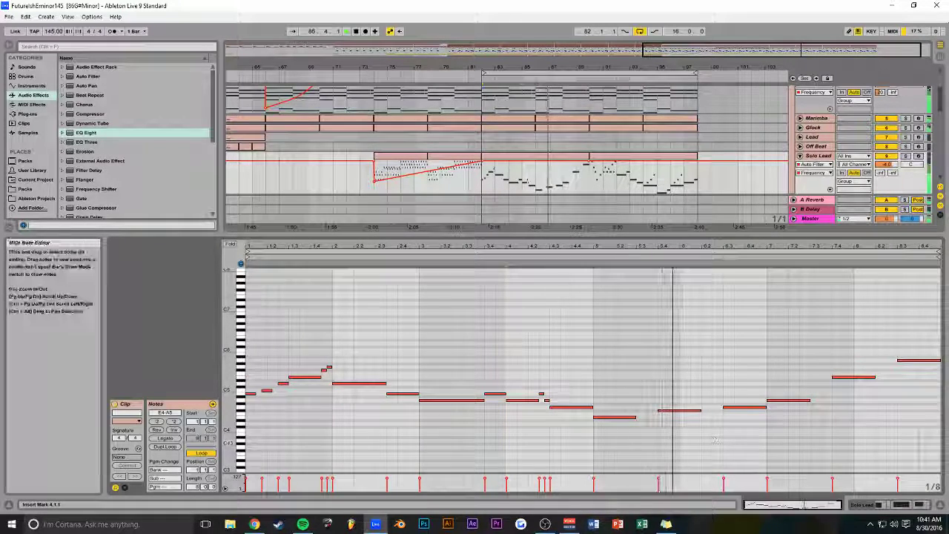
pyautogui.moveTo(518, 233); pyautogui.dragTo(517, 340)
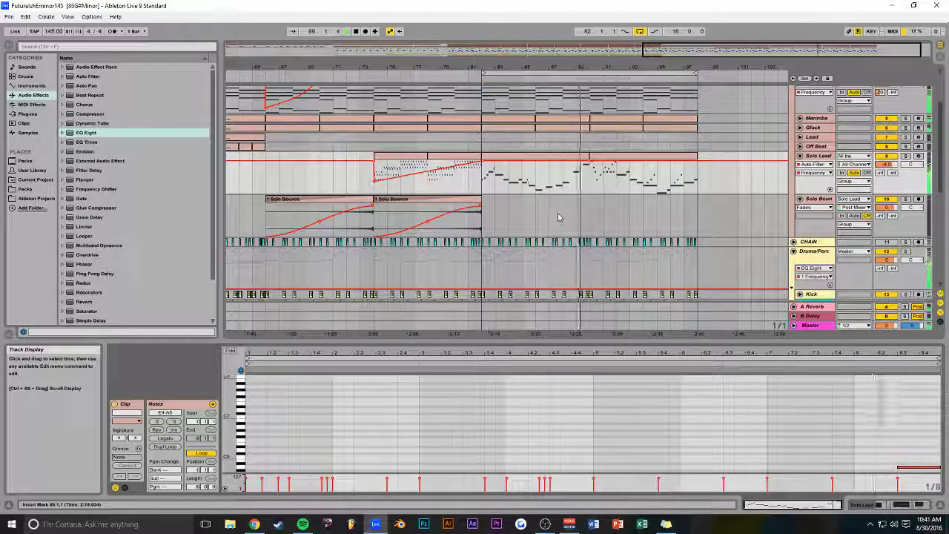
pyautogui.moveTo(726, 345); pyautogui.dragTo(727, 194)
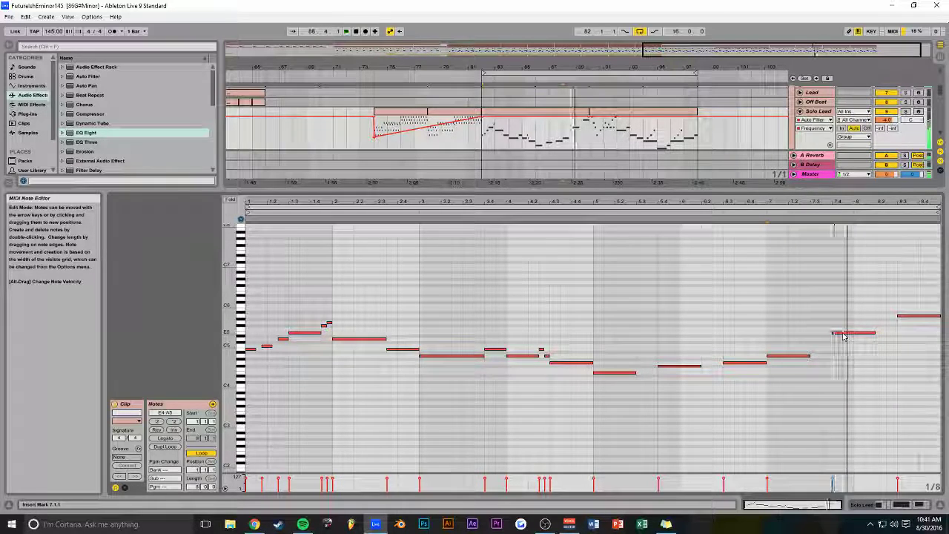
pyautogui.moveTo(843, 333); pyautogui.dragTo(843, 339)
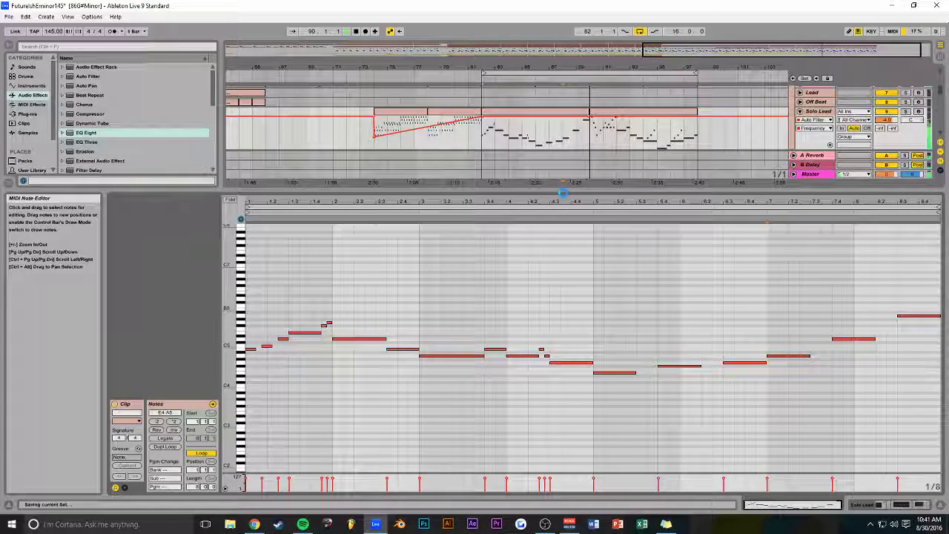
# - Copy the four-bar Arp clip from bar 82 to the Sub track at bar 82 and audition it soloed
pyautogui.moveTo(562, 190); pyautogui.dragTo(563, 396)
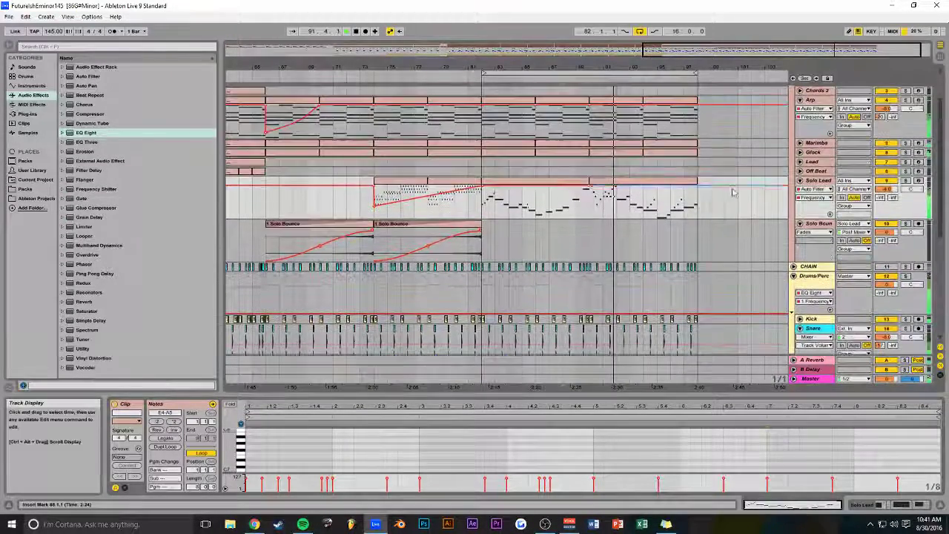
pyautogui.scroll(-10, 723, 200)
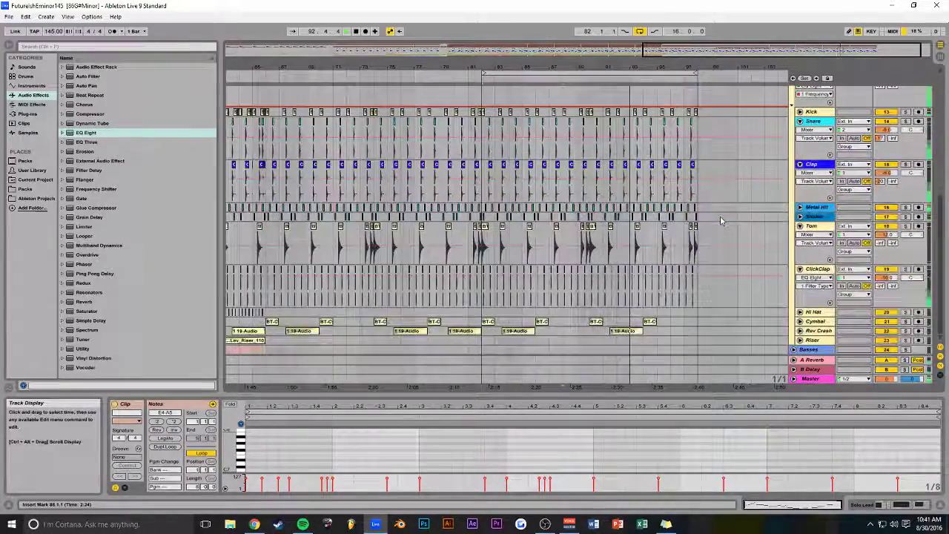
pyautogui.scroll(4, 723, 222)
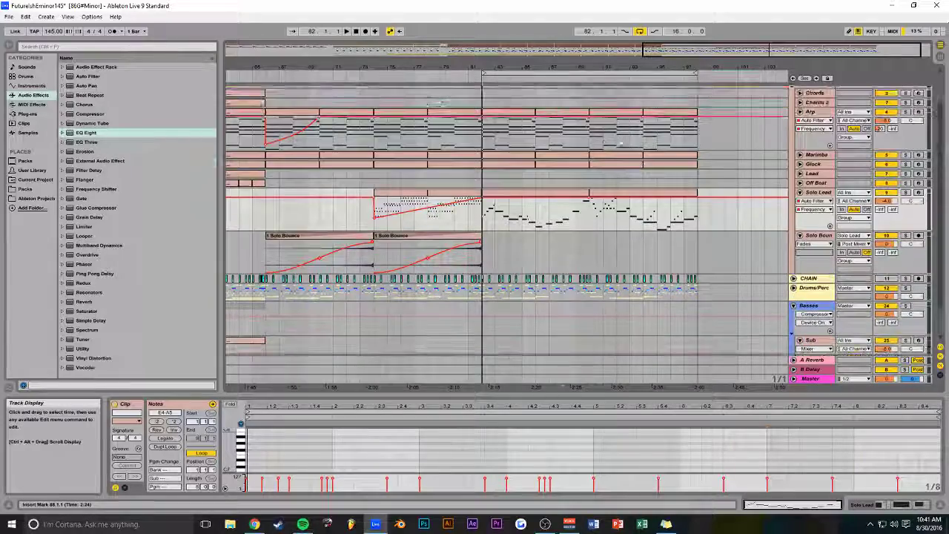
pyautogui.click(519, 141)
pyautogui.scroll(-3, 585, 133)
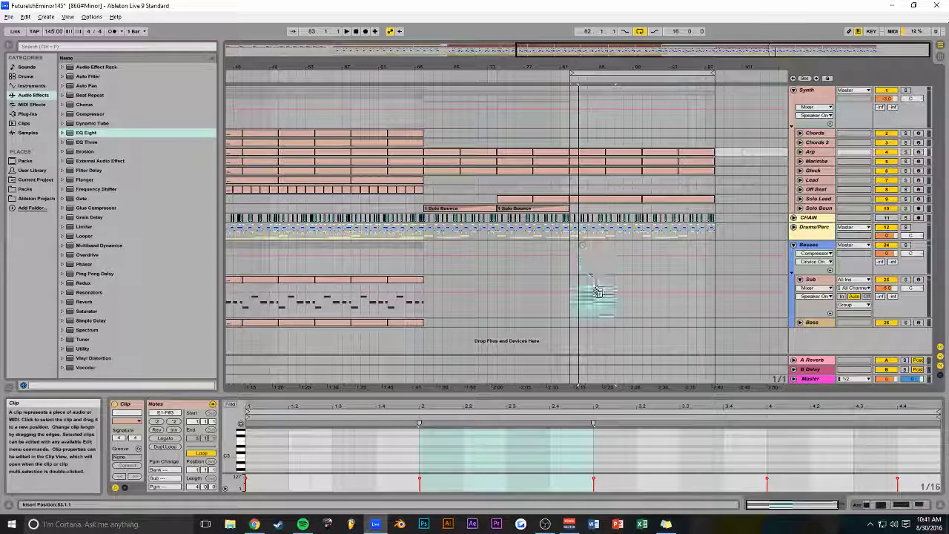
pyautogui.moveTo(587, 289); pyautogui.dragTo(584, 283)
pyautogui.press('space')
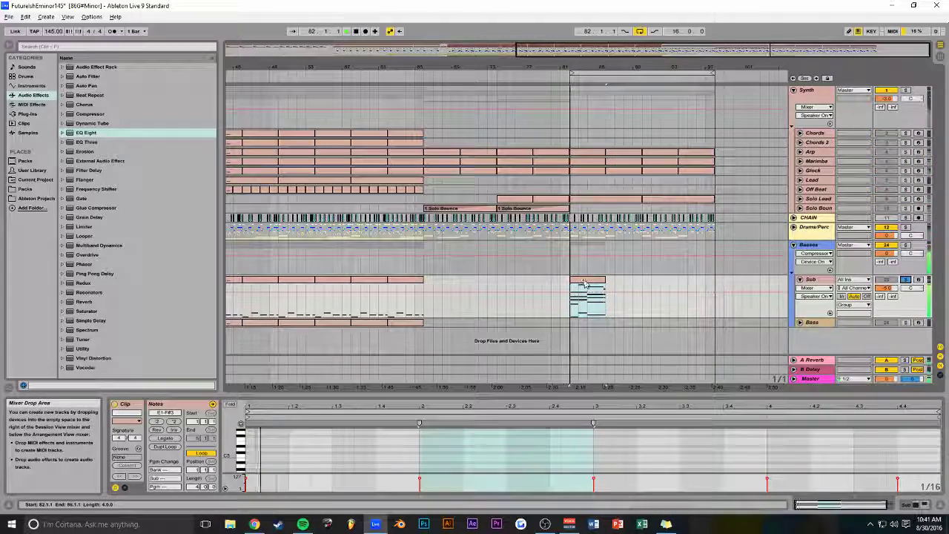
pyautogui.press('space')
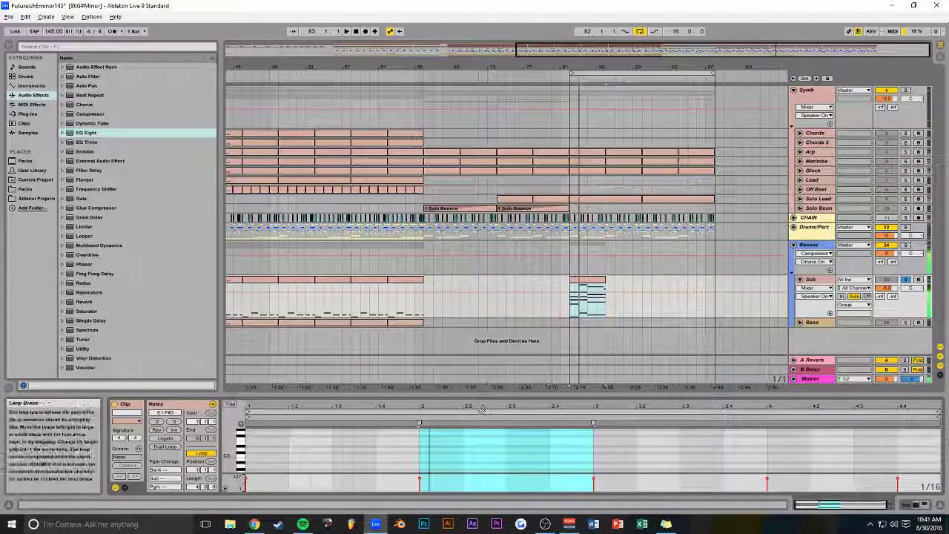
# - Delete the upper C2–F#3 notes from the Sub clip at bar 82, keeping only its lowest line, and play it
pyautogui.moveTo(480, 401); pyautogui.dragTo(482, 77)
pyautogui.moveTo(912, 218); pyautogui.dragTo(312, 315)
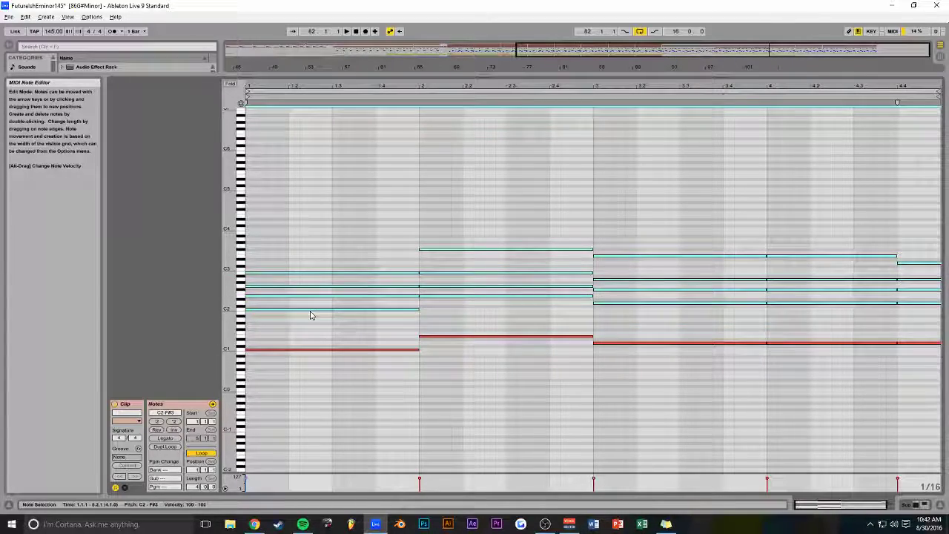
pyautogui.press('Delete')
pyautogui.press('space')
# - Duplicate the four-bar Sub clip three times to fill bars 82–98 and save the set
pyautogui.moveTo(500, 77); pyautogui.dragTo(499, 370)
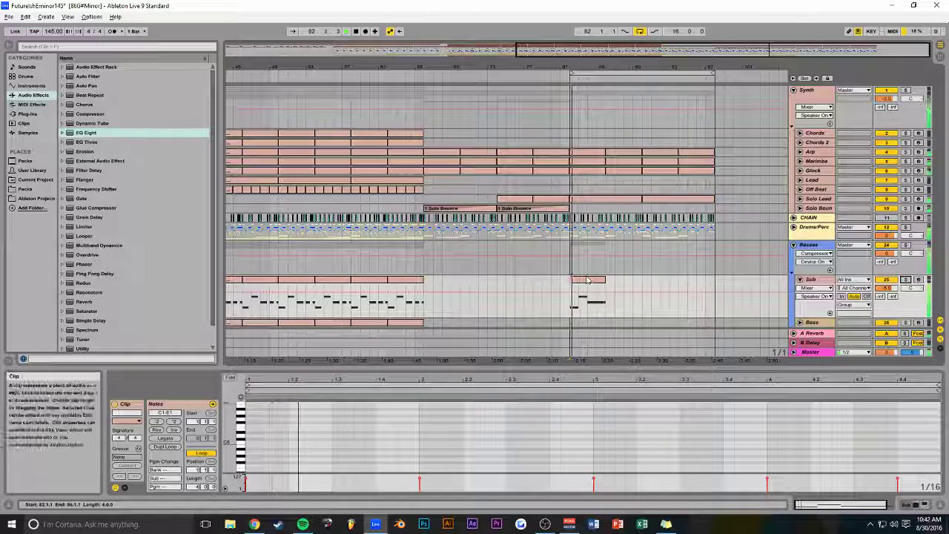
pyautogui.click(595, 280)
pyautogui.hotkey('ctrl', 'd')
pyautogui.hotkey('ctrl', 'd')
pyautogui.hotkey('ctrl', 'd')
pyautogui.hotkey('ctrl', 's')
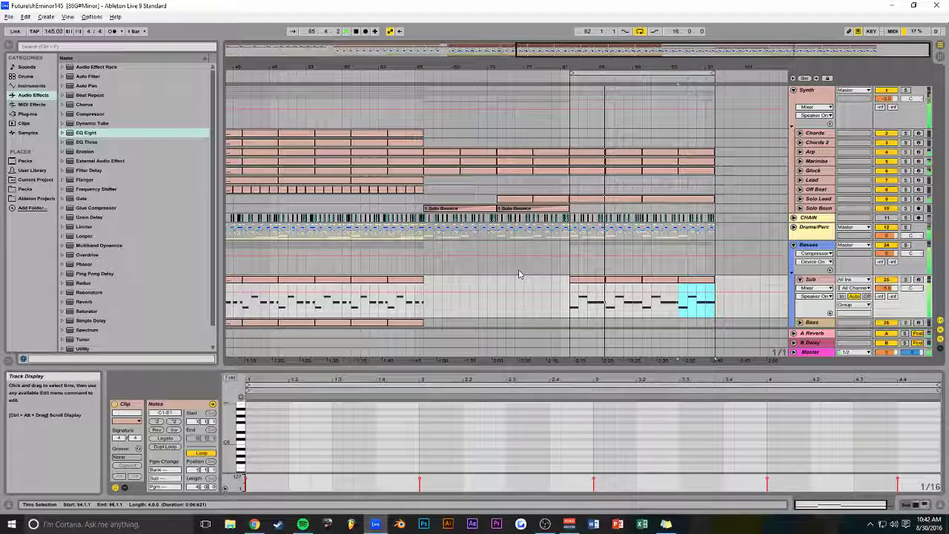
# - Lower the Dry/Wet of the Sub track's Saturator to about 89% and toggle the Sub track to compare it in the mix
pyautogui.click(536, 251)
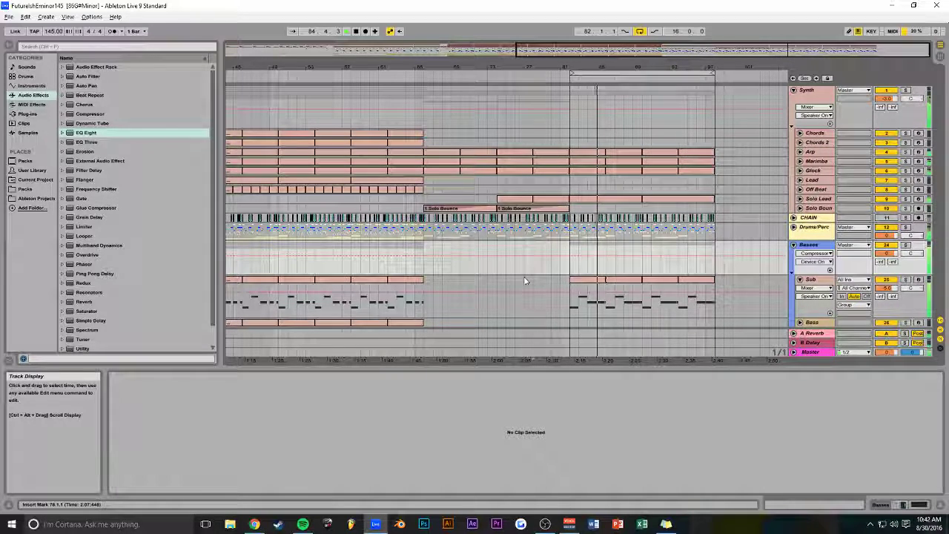
pyautogui.hotkey('shift', 'Tab')
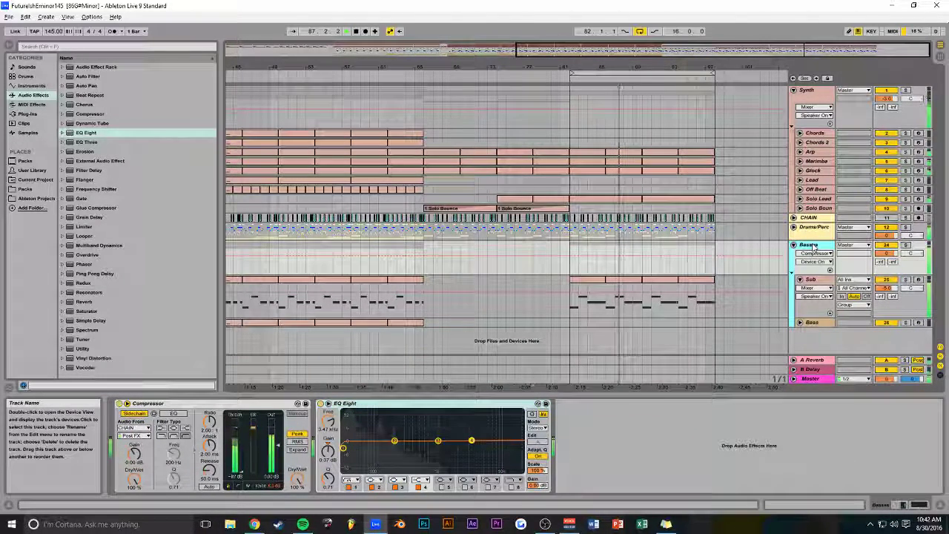
pyautogui.click(810, 280)
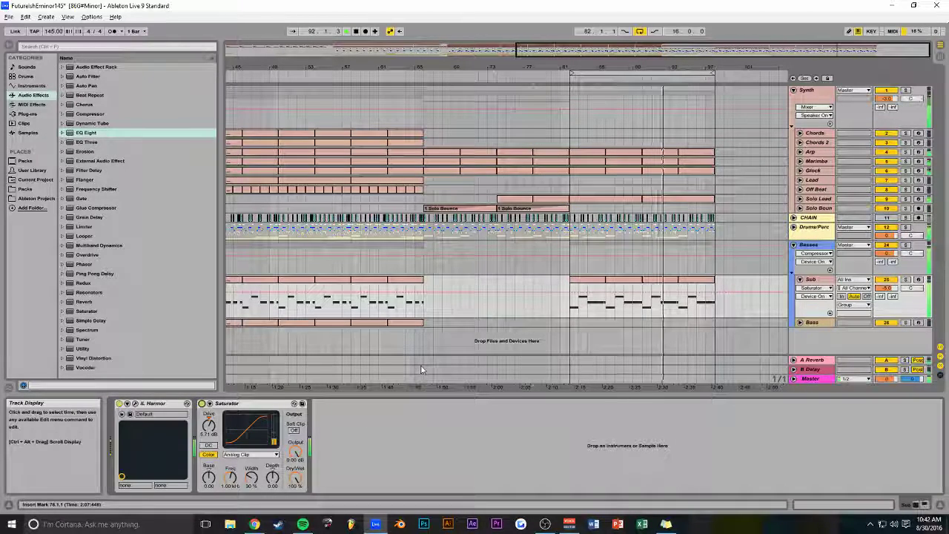
pyautogui.moveTo(295, 474)
pyautogui.mouseDown()
pyautogui.moveTo(295, 492)
pyautogui.moveTo(300, 481)
pyautogui.mouseUp()
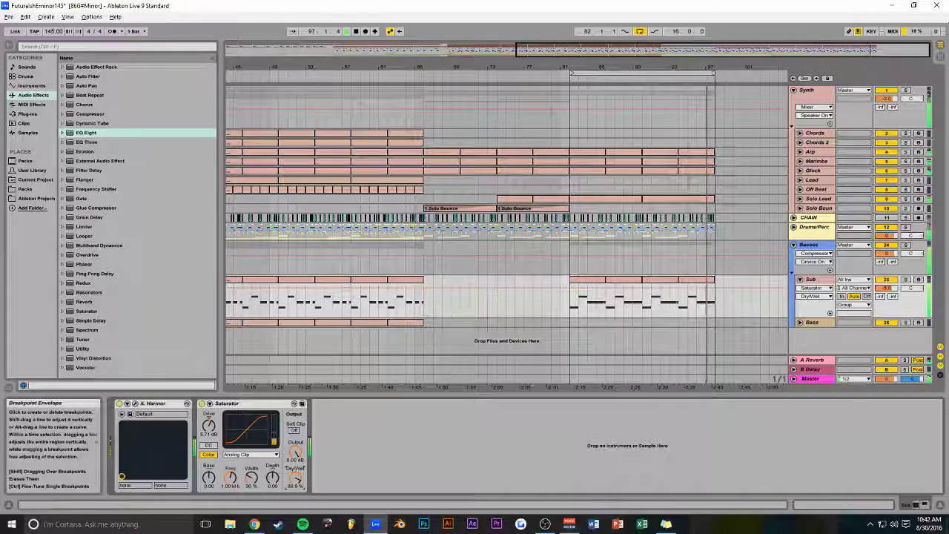
pyautogui.click(885, 281)
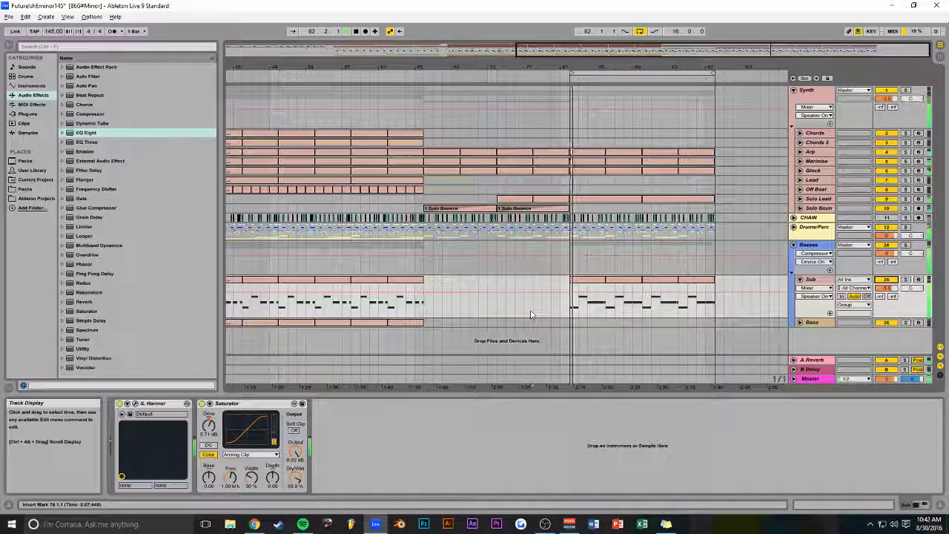
# - Unfold the Marimba track, listen through bars 82–98, and restart playback from the beginning of the arrangement
pyautogui.moveTo(578, 51); pyautogui.dragTo(343, 115)
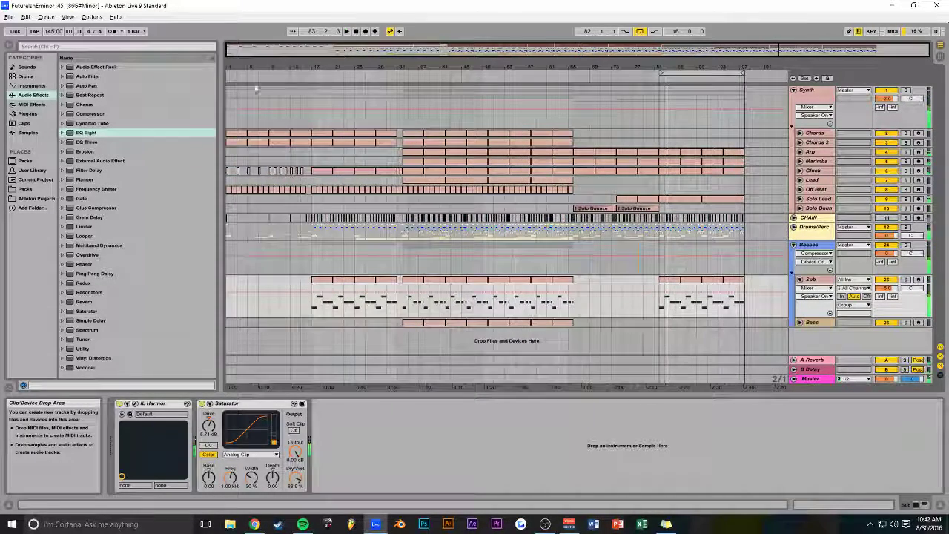
pyautogui.click(385, 108)
pyautogui.click(660, 184)
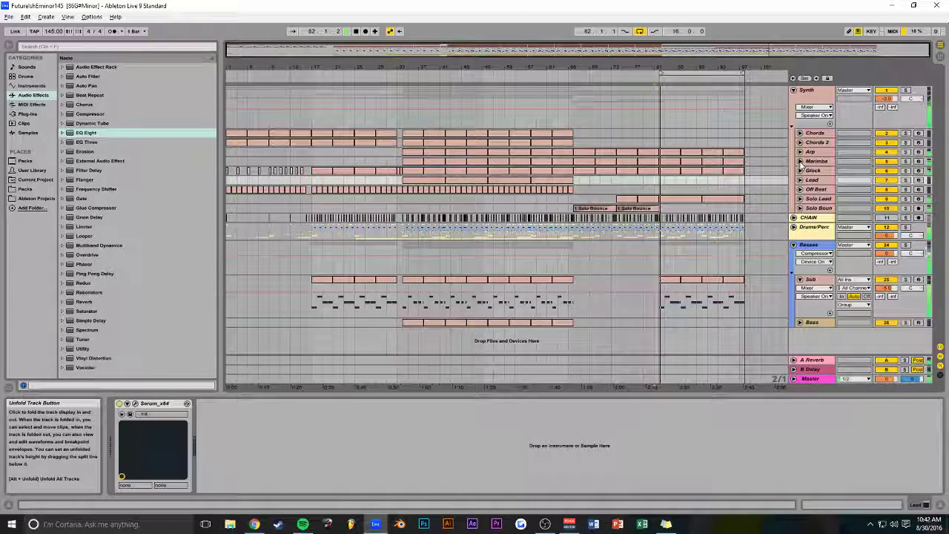
pyautogui.click(800, 161)
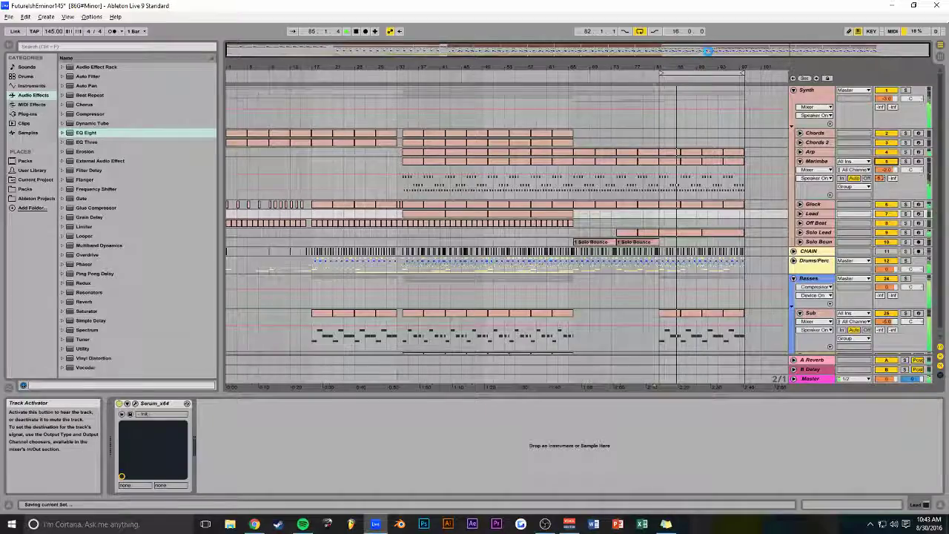
pyautogui.moveTo(644, 49); pyautogui.dragTo(716, 66)
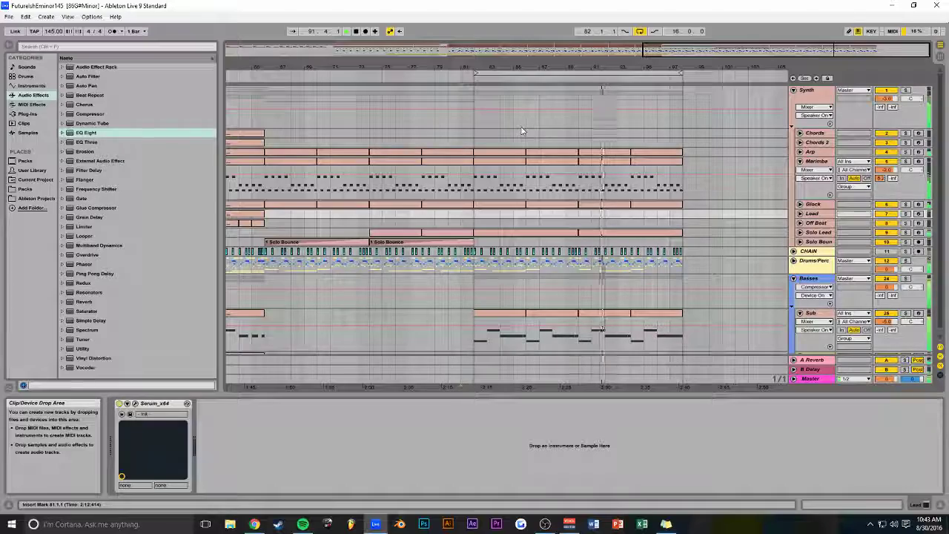
pyautogui.moveTo(663, 79); pyautogui.dragTo(312, 98)
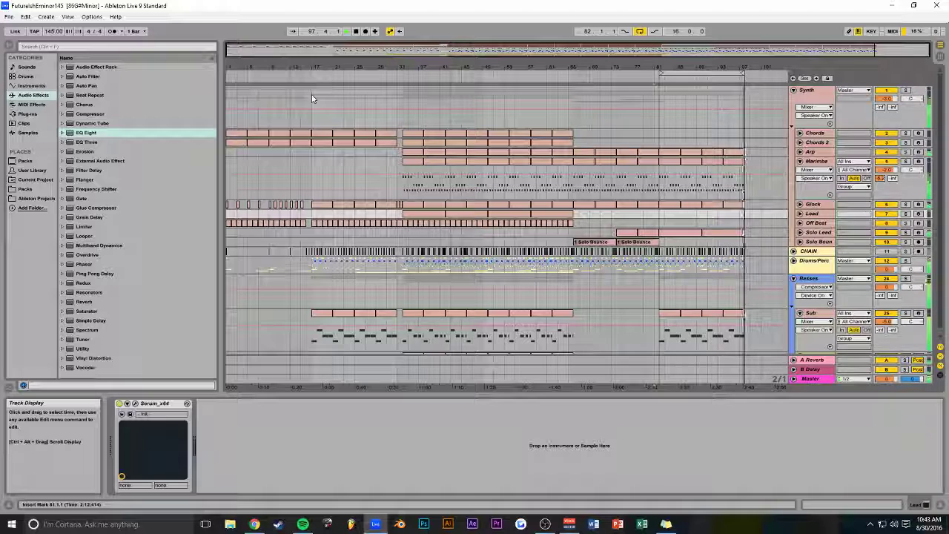
pyautogui.doubleClick(355, 31)
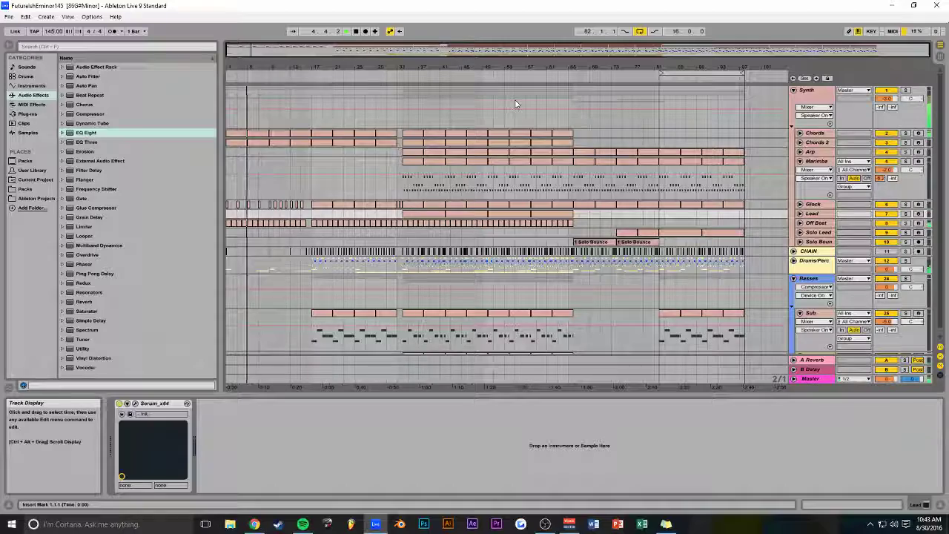
# - Extend the Off Beat track's opening Utility Gain fade-in to bar 5, curve its ramp upward, and play it
pyautogui.click(800, 223)
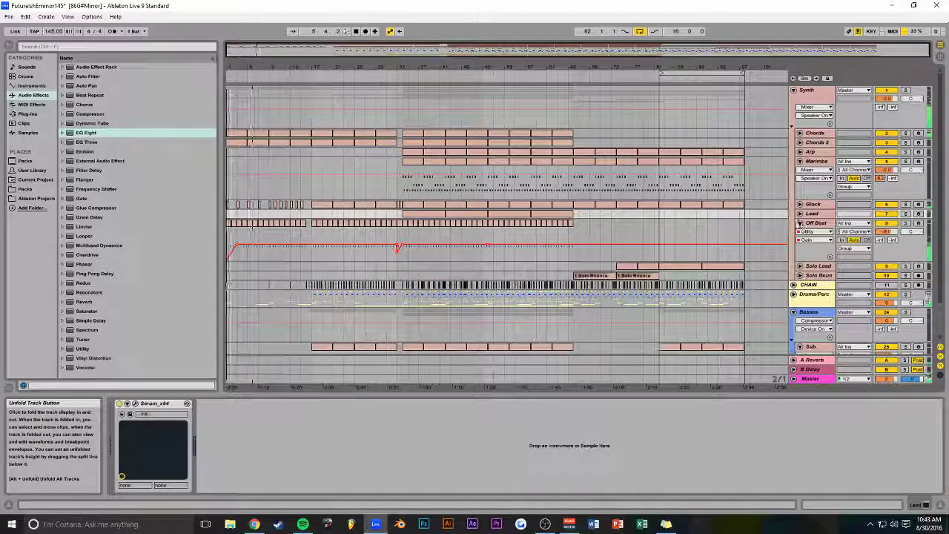
pyautogui.moveTo(671, 49); pyautogui.dragTo(320, 50)
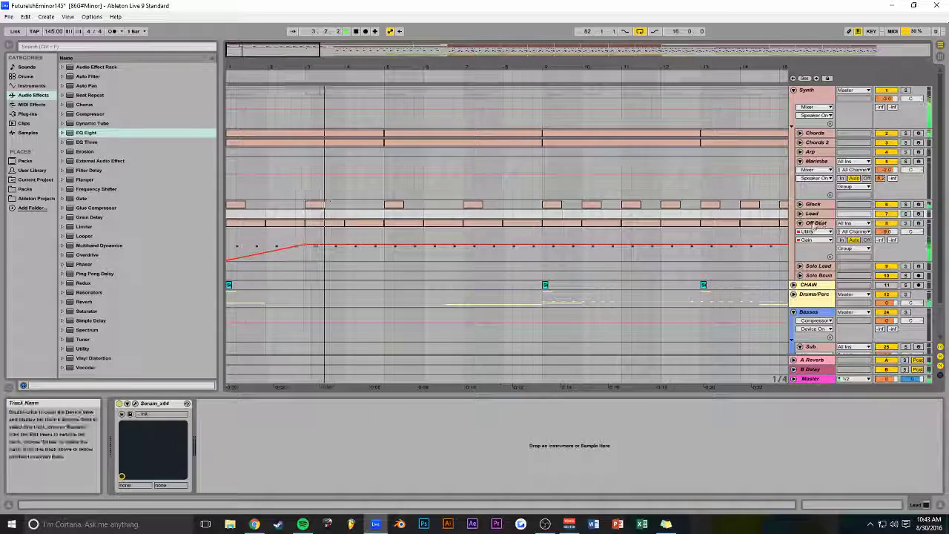
pyautogui.click(814, 224)
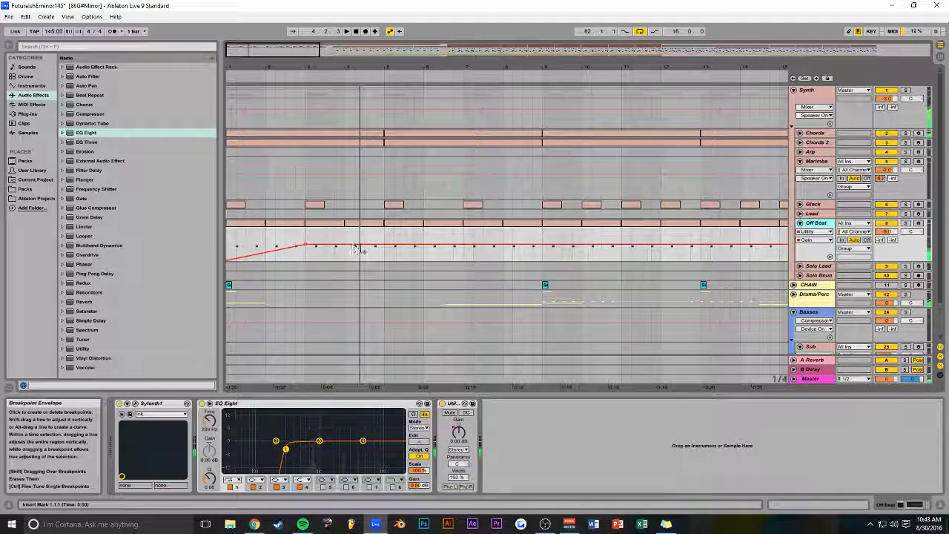
pyautogui.click(308, 246)
pyautogui.press('space')
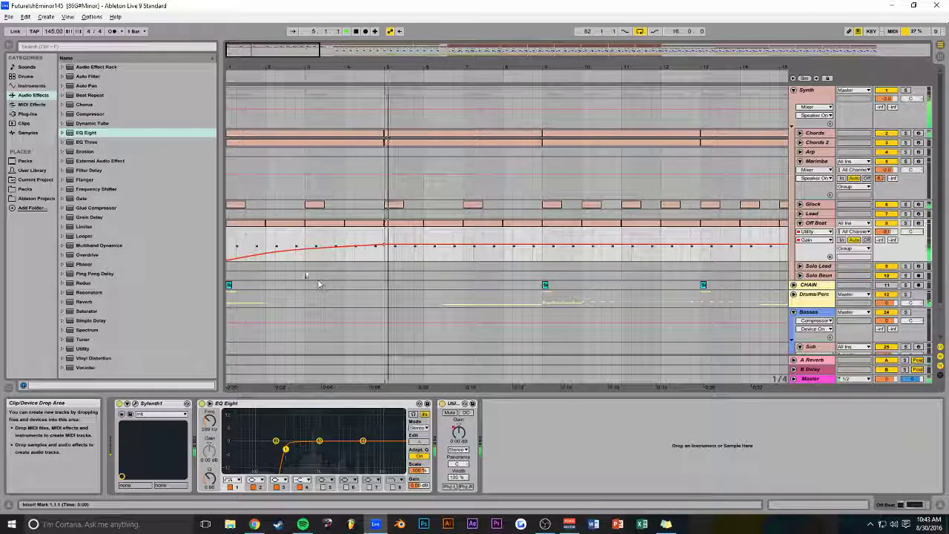
# - Fold all tracks and groups, set the Synth group's EQ Eight low band to 30.0 Hz, save, and show the Drums/Perc group's devices
pyautogui.press('-')
pyautogui.press('-')
pyautogui.press('-')
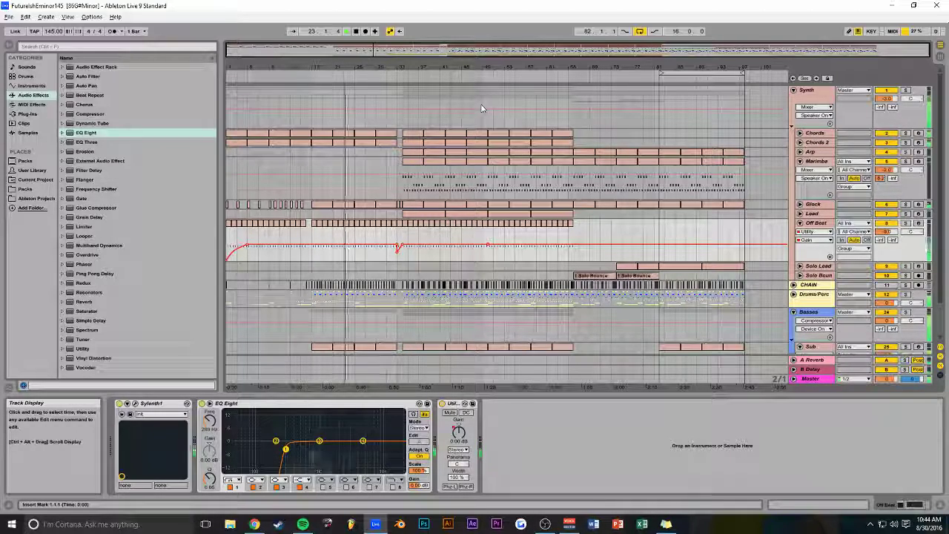
pyautogui.keyDown('alt'); pyautogui.click(793, 90); pyautogui.keyUp('alt')
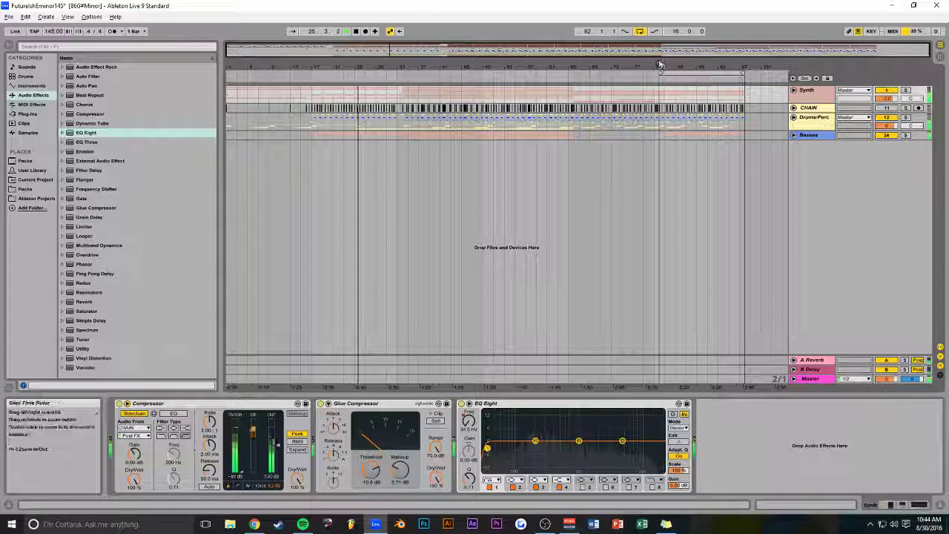
pyautogui.hotkey('ctrl', 's')
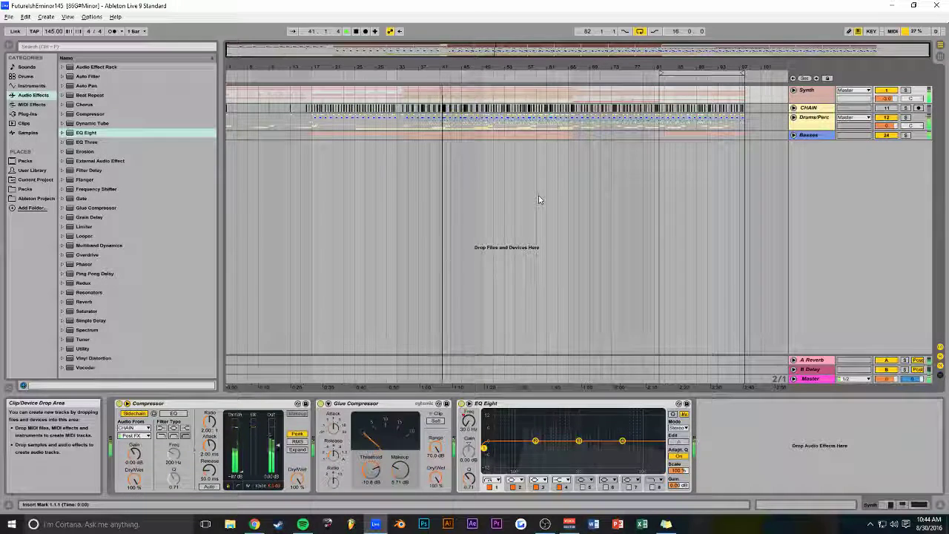
pyautogui.click(813, 120)
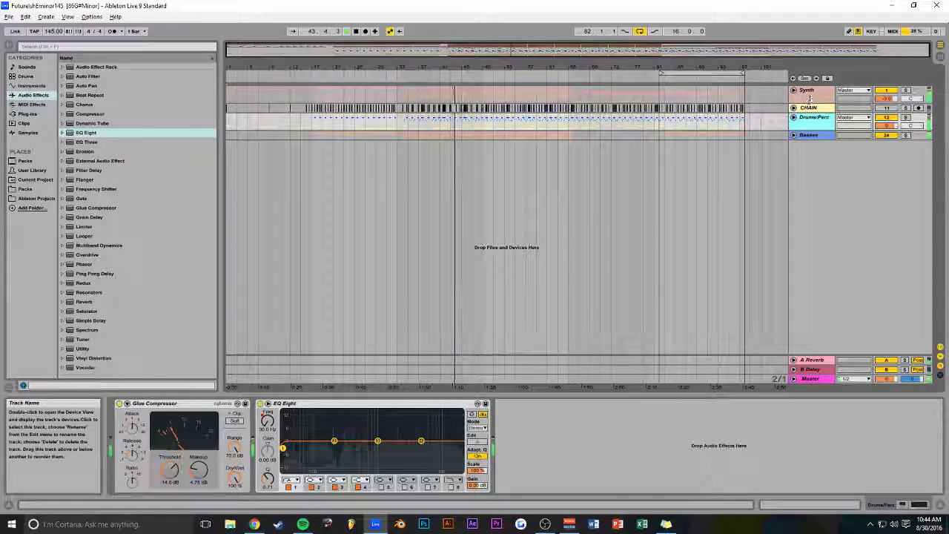
# - Show the Basses group's devices and toggle the group off and on to compare it in the mix
pyautogui.click(810, 98)
pyautogui.click(809, 136)
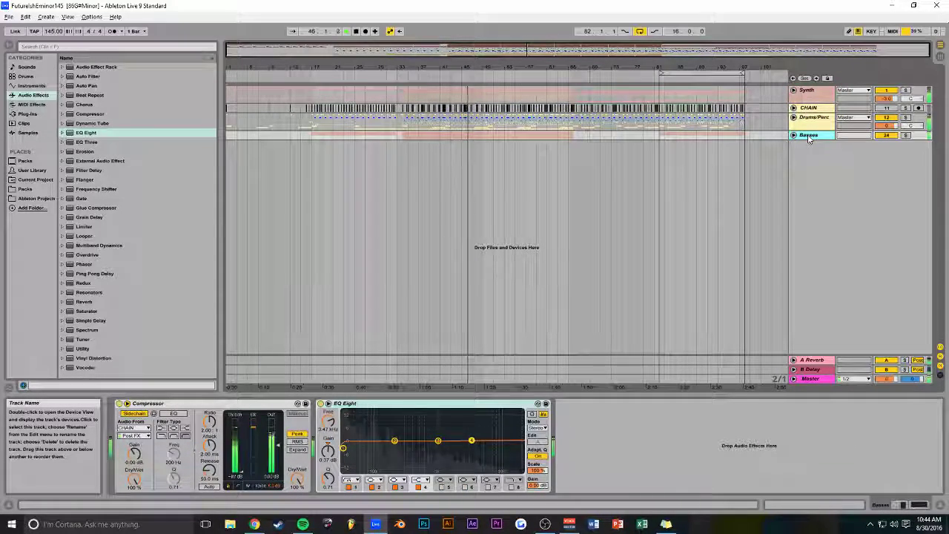
pyautogui.click(888, 136)
pyautogui.click(887, 135)
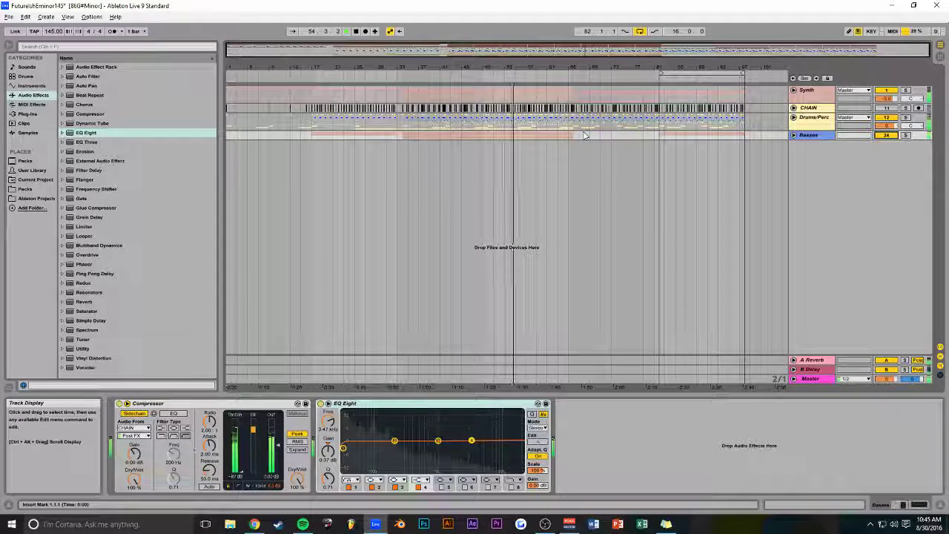
pyautogui.moveTo(583, 49); pyautogui.dragTo(595, 60)
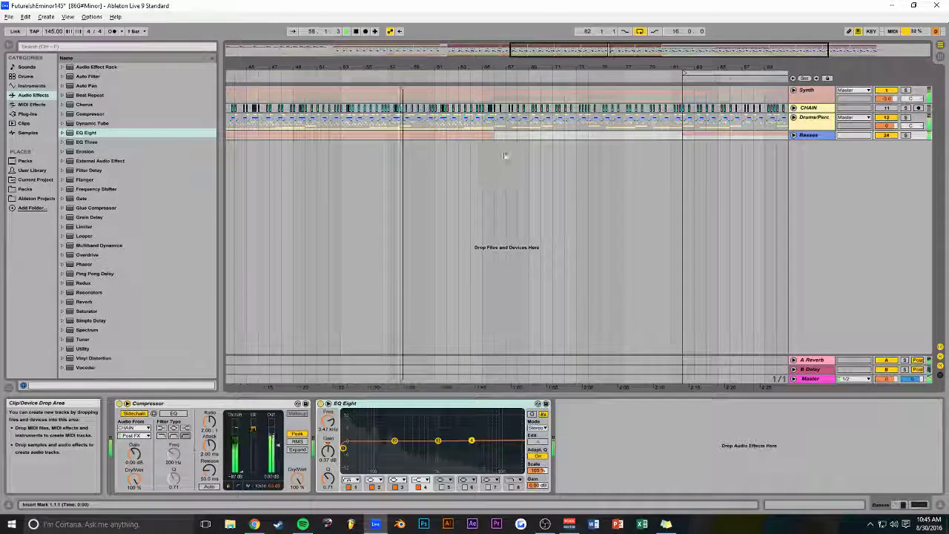
# - Unfold the Drums/Perc group and its Riser track, and solo the Riser to listen to its noise clips
pyautogui.click(793, 117)
pyautogui.click(793, 117)
pyautogui.click(793, 117)
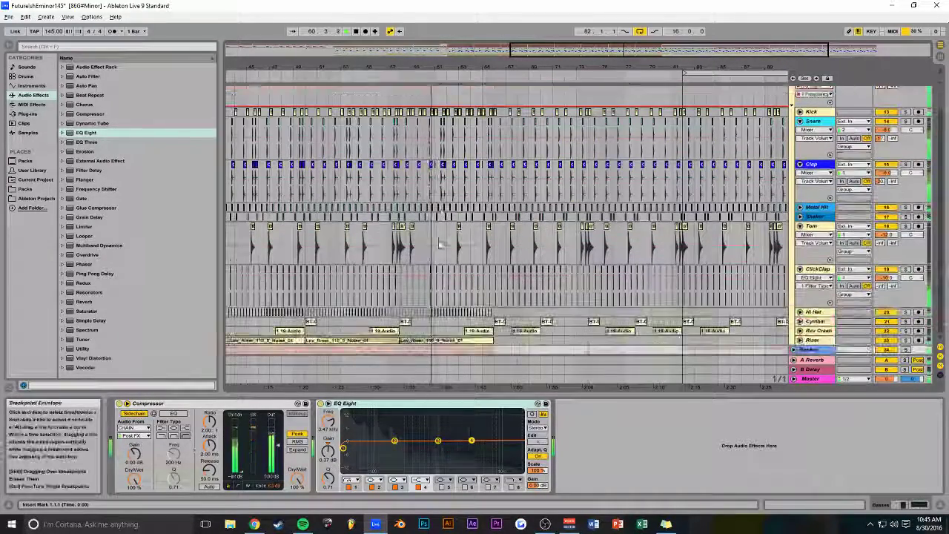
pyautogui.click(375, 329)
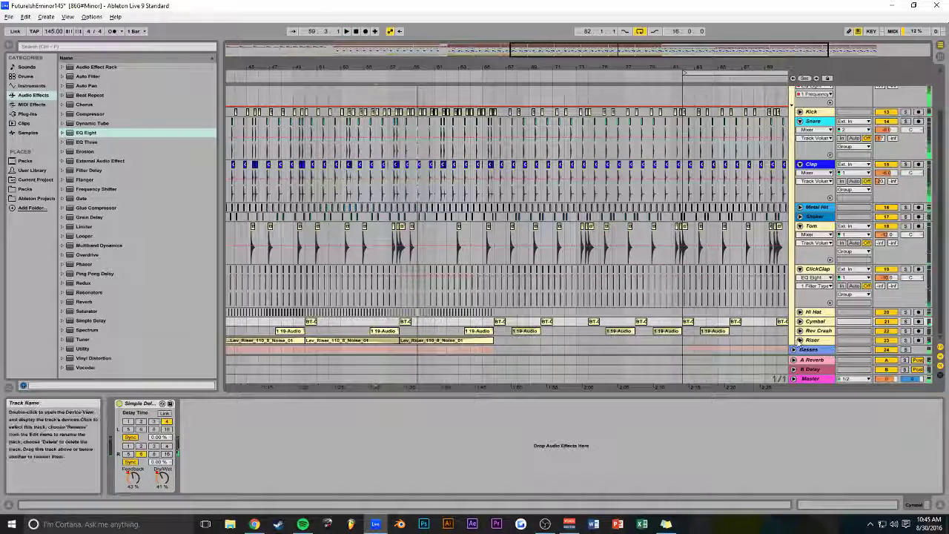
pyautogui.click(800, 339)
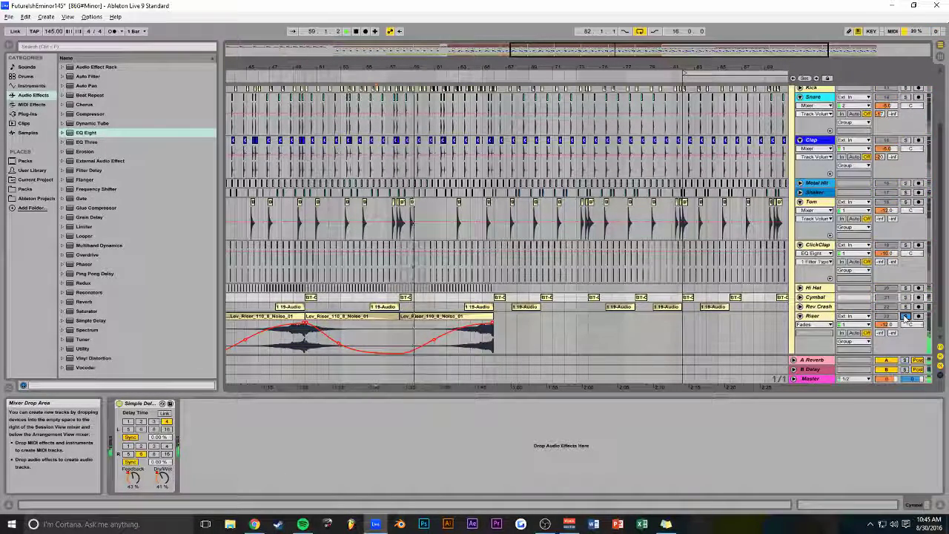
pyautogui.scroll(-1, 525, 333)
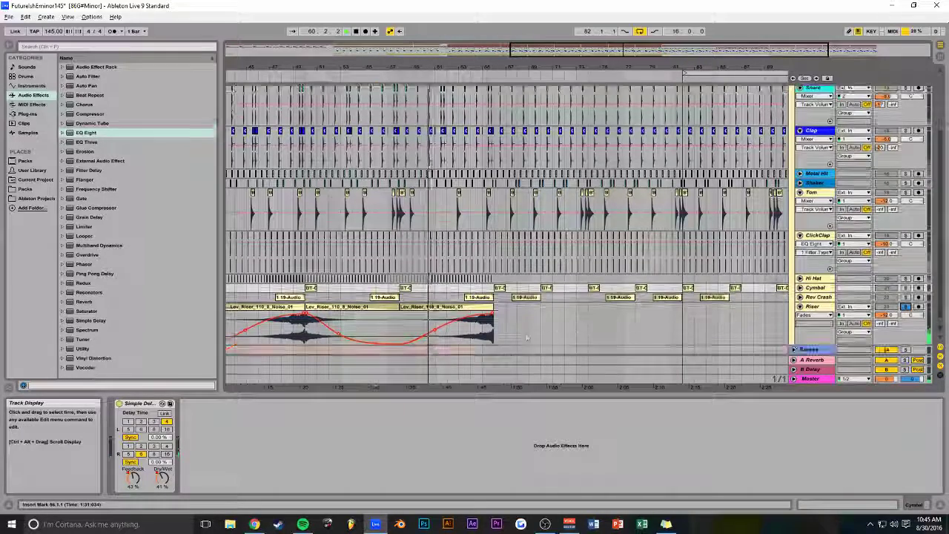
# - Trim the start of the Riser clip ending at bar 66 so it begins at bar 62, and play from bar 58
pyautogui.press('space')
pyautogui.moveTo(400, 311); pyautogui.dragTo(445, 310)
pyautogui.click(401, 317)
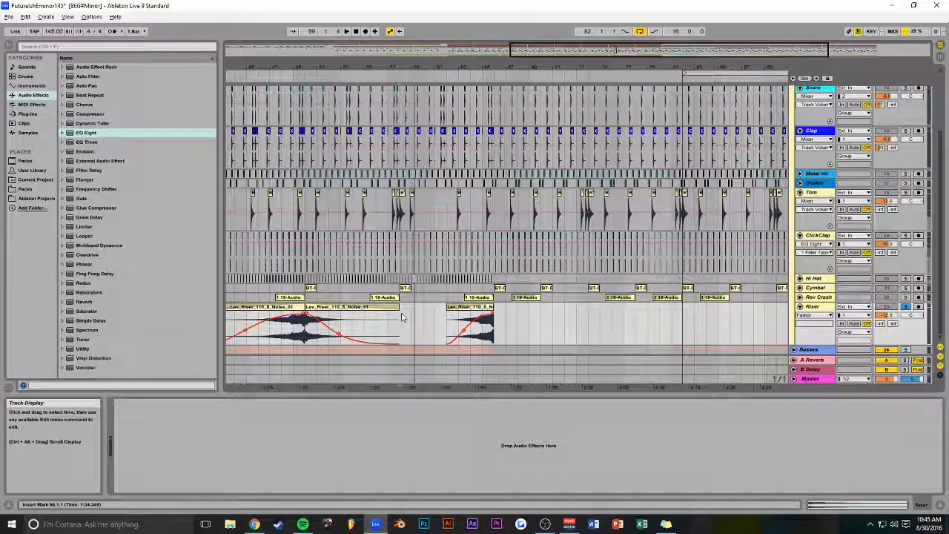
pyautogui.click(407, 298)
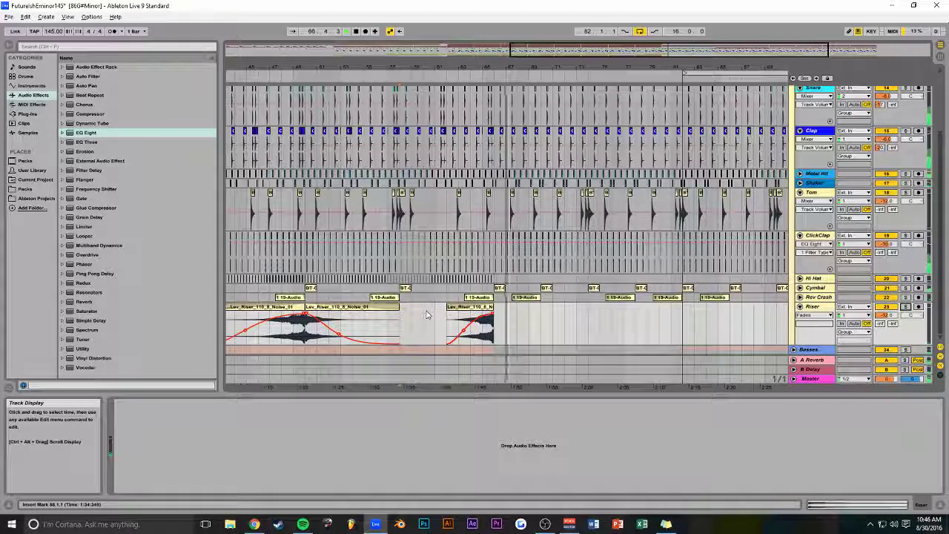
# - Copy the fading Riser clip from bars 50–58 to bars 66–74, make its fade-out curve steeper, and save the set
pyautogui.moveTo(325, 308); pyautogui.dragTo(516, 317)
pyautogui.press('space')
pyautogui.hotkey('ctrl', 's')
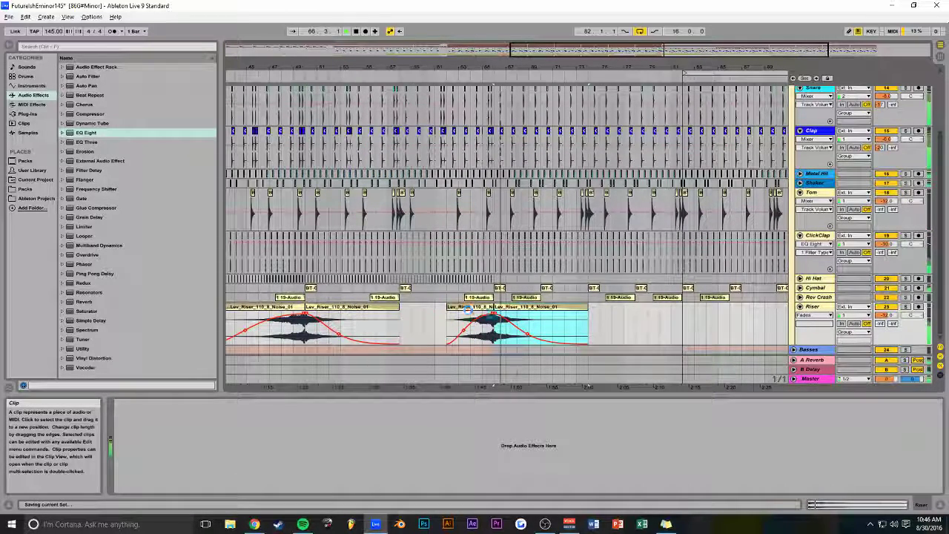
pyautogui.moveTo(525, 333); pyautogui.dragTo(512, 331)
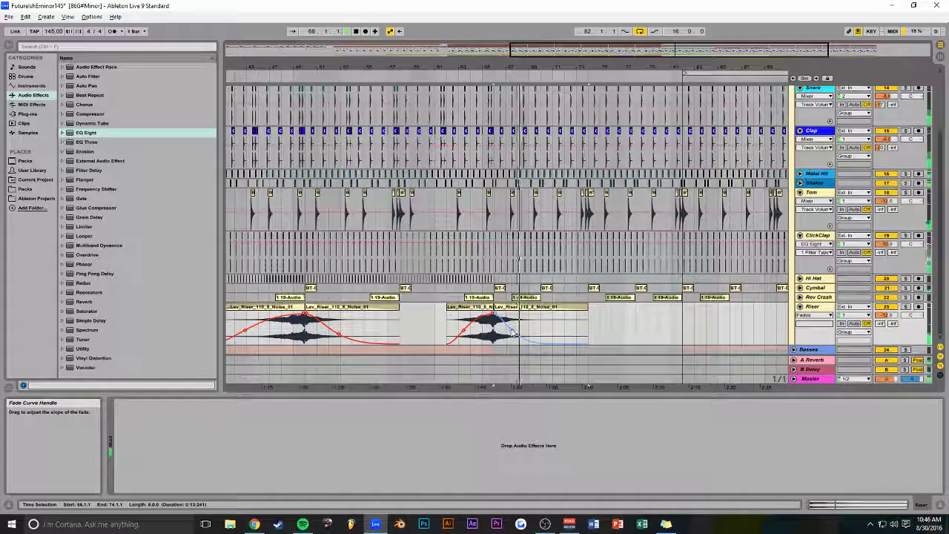
pyautogui.hotkey('ctrl', 's')
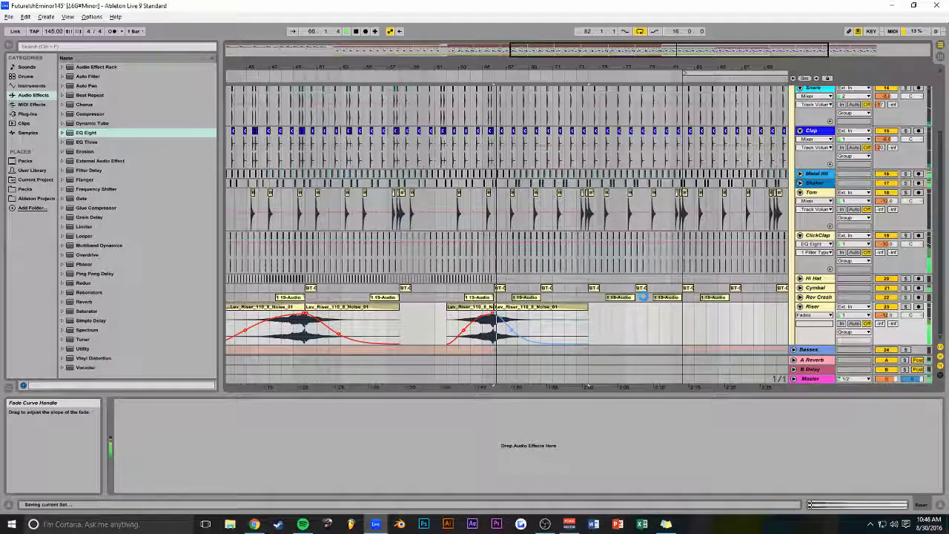
# - Fold the Drums/Perc group and unfold the Synth group and its Solo Lead track
pyautogui.scroll(3, 558, 133)
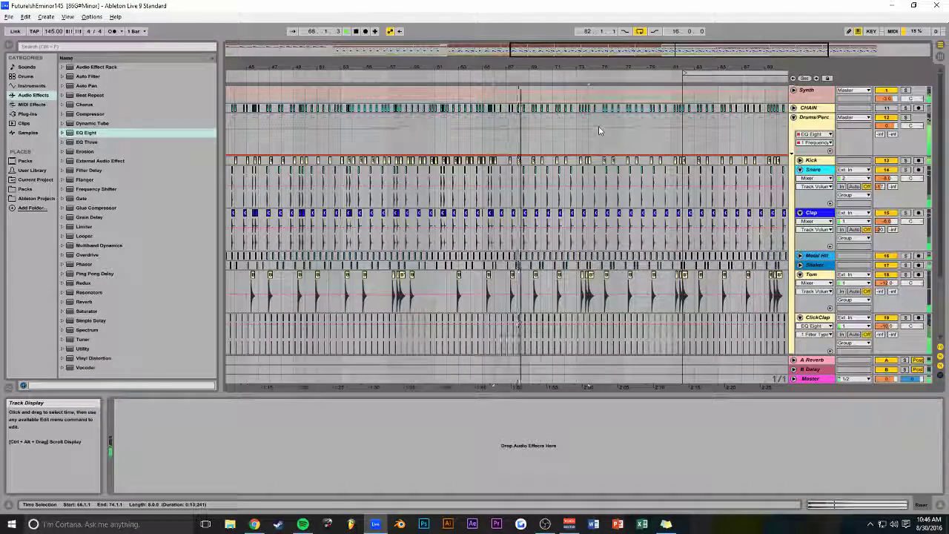
pyautogui.click(793, 117)
pyautogui.moveTo(486, 51); pyautogui.dragTo(487, 37)
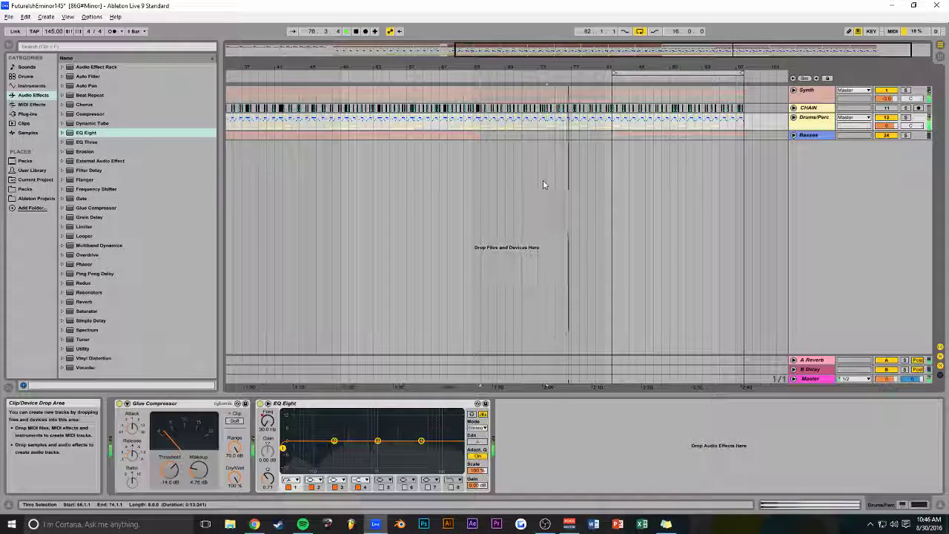
pyautogui.click(796, 90)
pyautogui.click(793, 89)
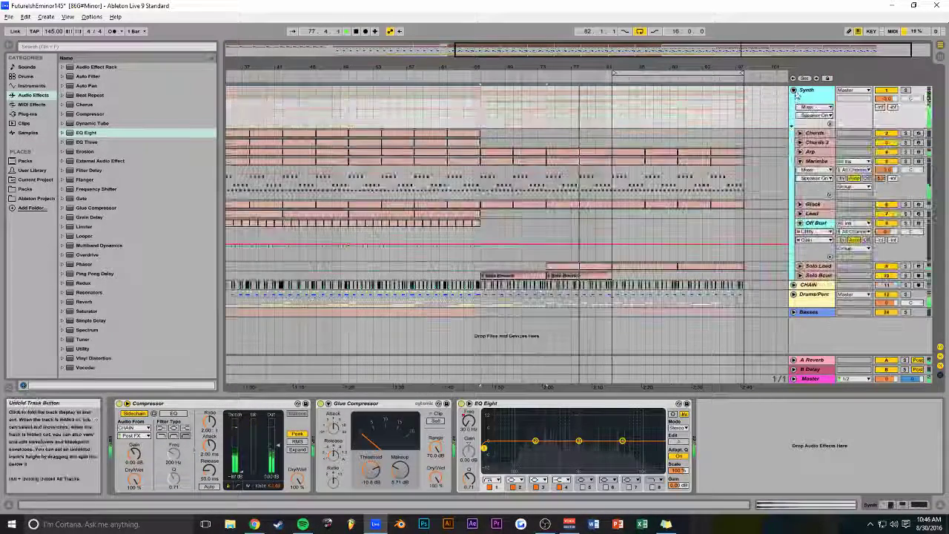
pyautogui.click(812, 213)
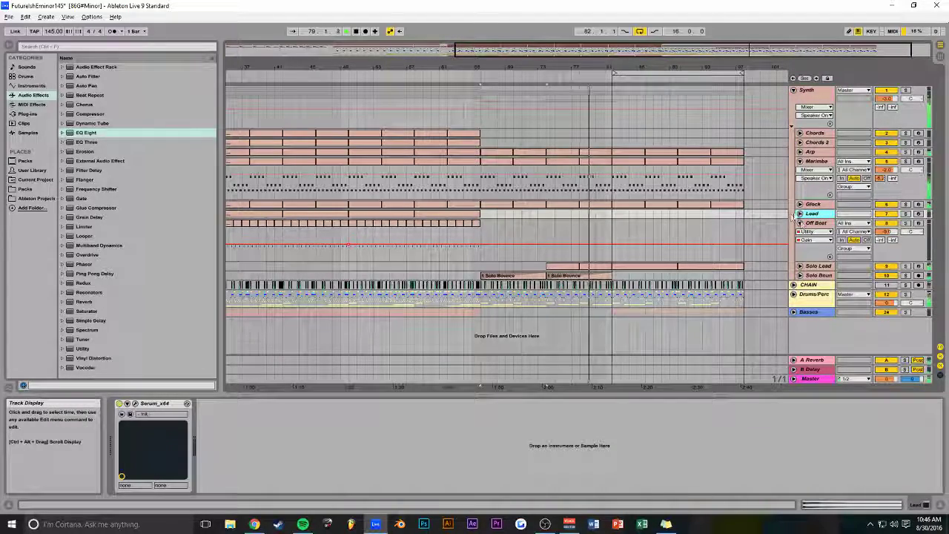
pyautogui.click(799, 265)
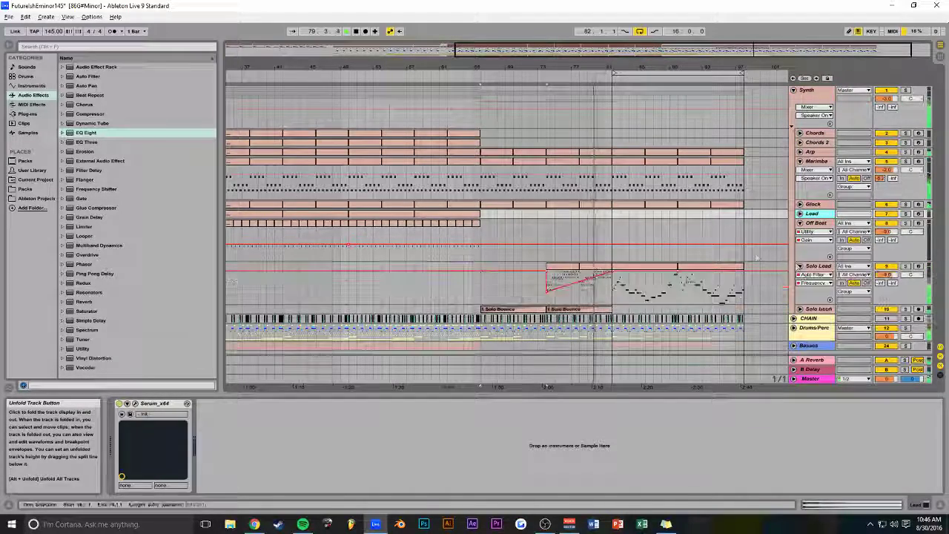
# - Raise the starting point of the Solo Lead's Auto Filter Frequency ramp at bar 74, play it, and save the set
pyautogui.click(548, 280)
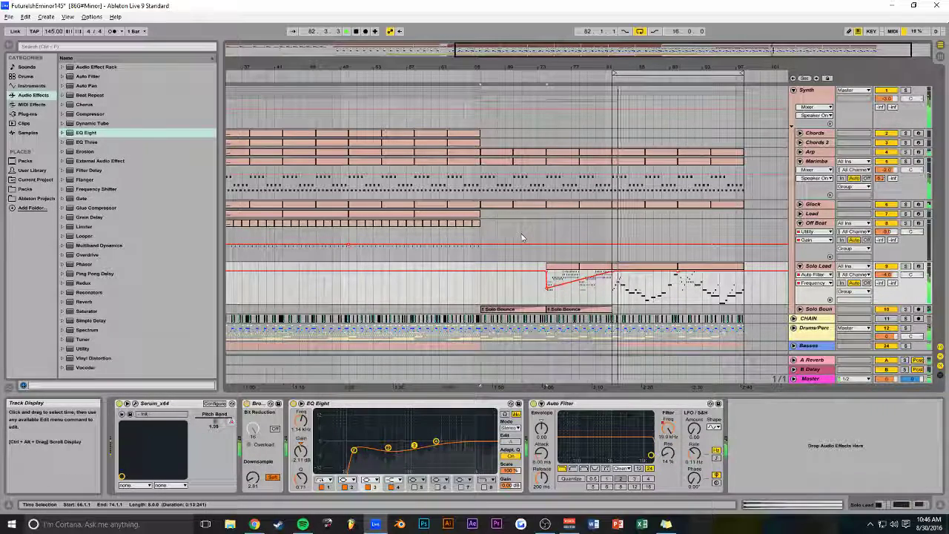
pyautogui.click(546, 236)
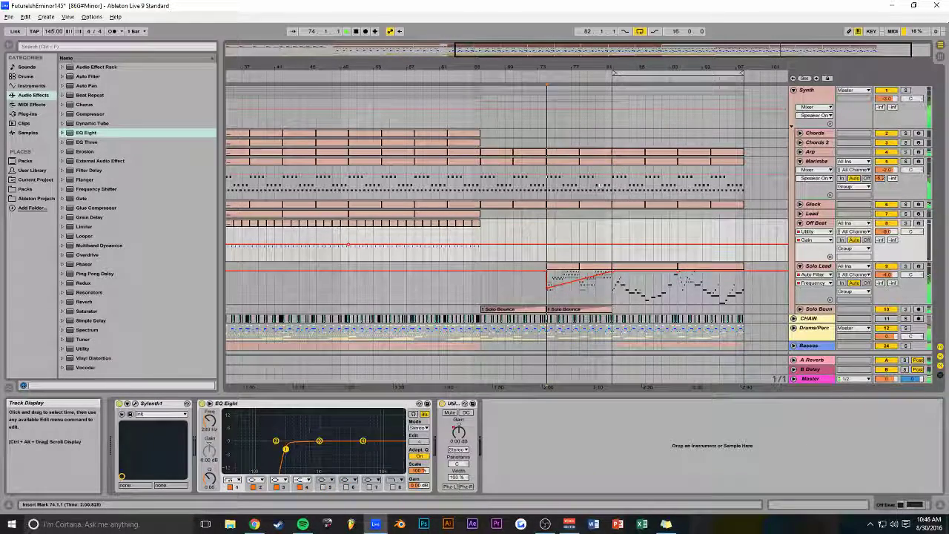
pyautogui.moveTo(717, 49); pyautogui.dragTo(716, 82)
pyautogui.hotkey('ctrl', 's')
pyautogui.press('space')
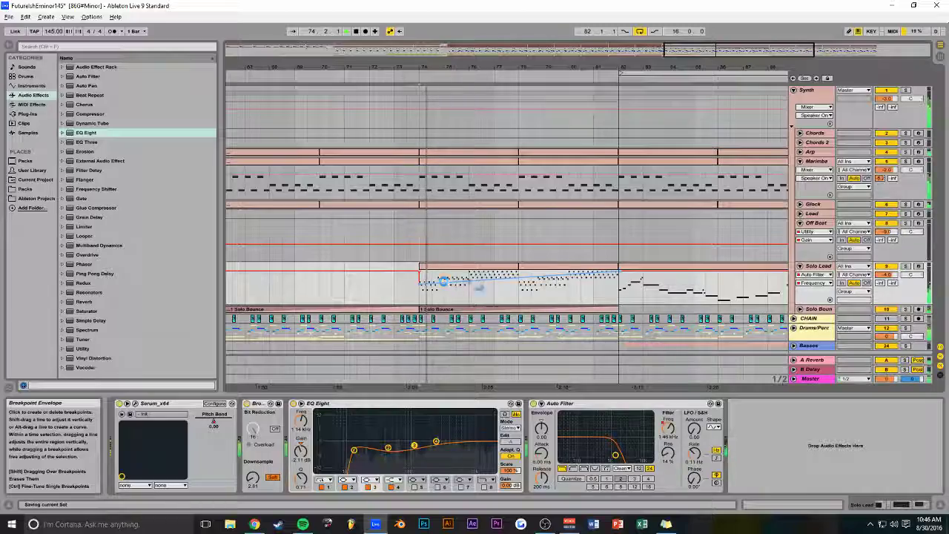
# - Unfold the Drums/Perc group and copy the Snare and Clap hits at 81.3 to 81.3.4
pyautogui.click(792, 329)
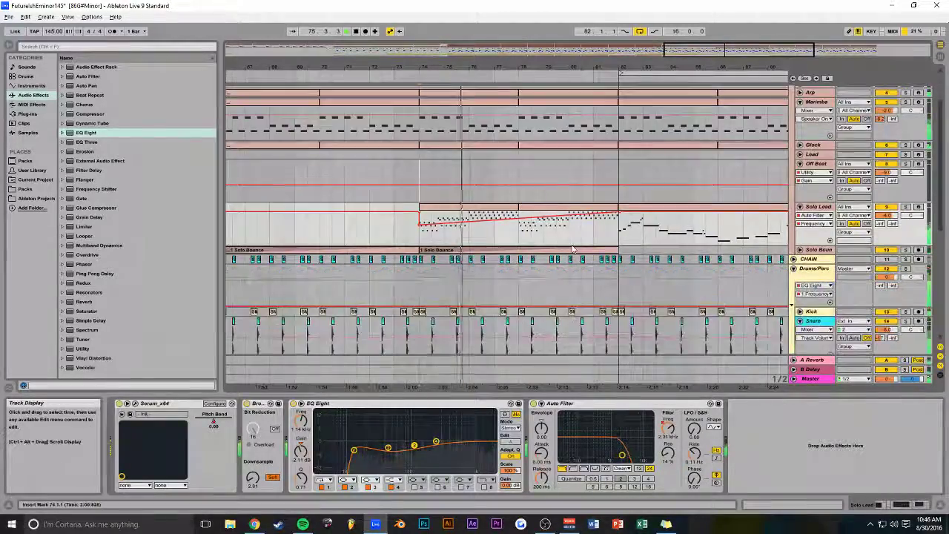
pyautogui.moveTo(615, 68); pyautogui.dragTo(619, 76)
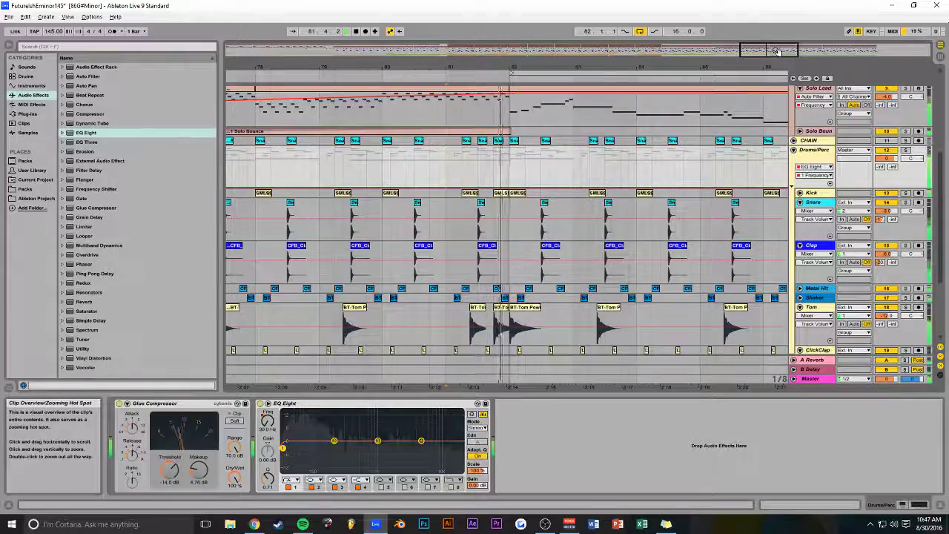
pyautogui.click(373, 249)
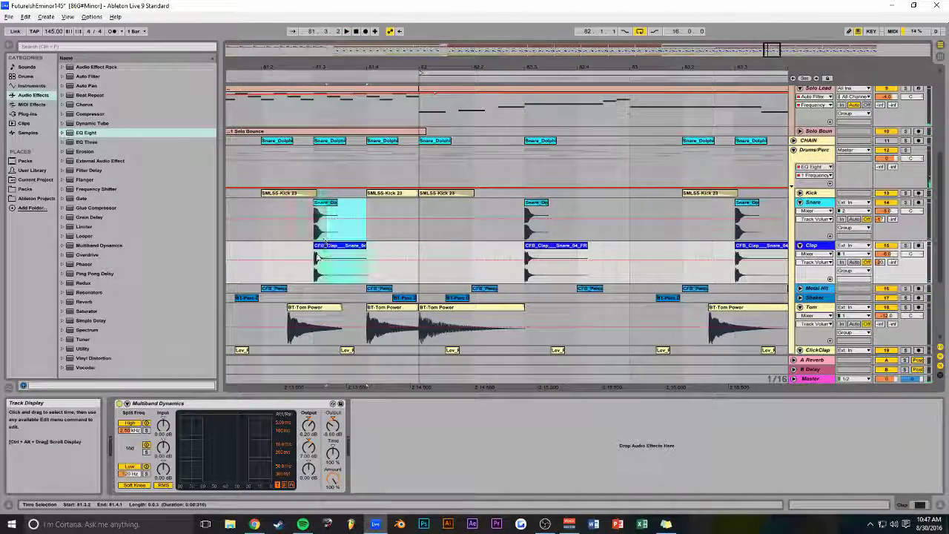
pyautogui.moveTo(370, 211); pyautogui.dragTo(371, 222)
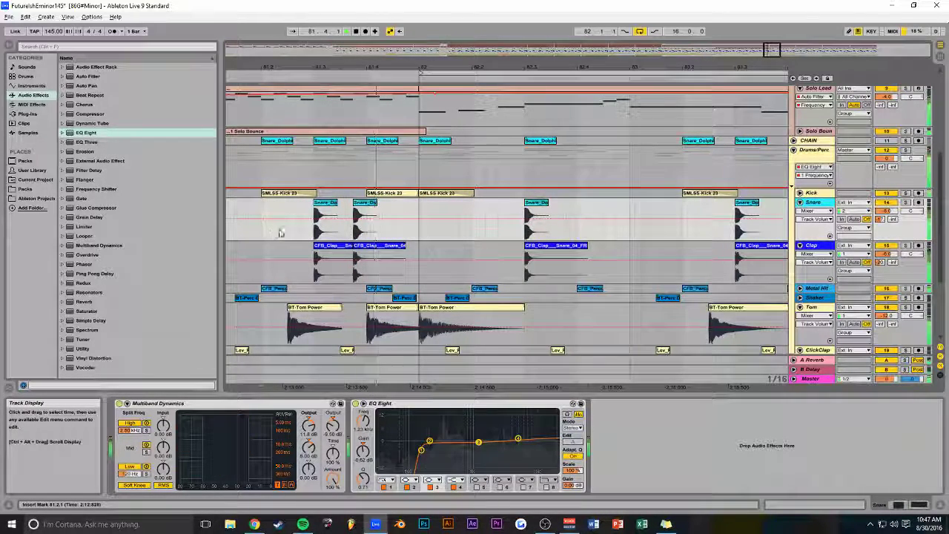
# - Duplicate the 81.4 hits on the Kick and CHAIN tracks to 81.4.3, play the fill, and save the set
pyautogui.press('space')
pyautogui.press('space')
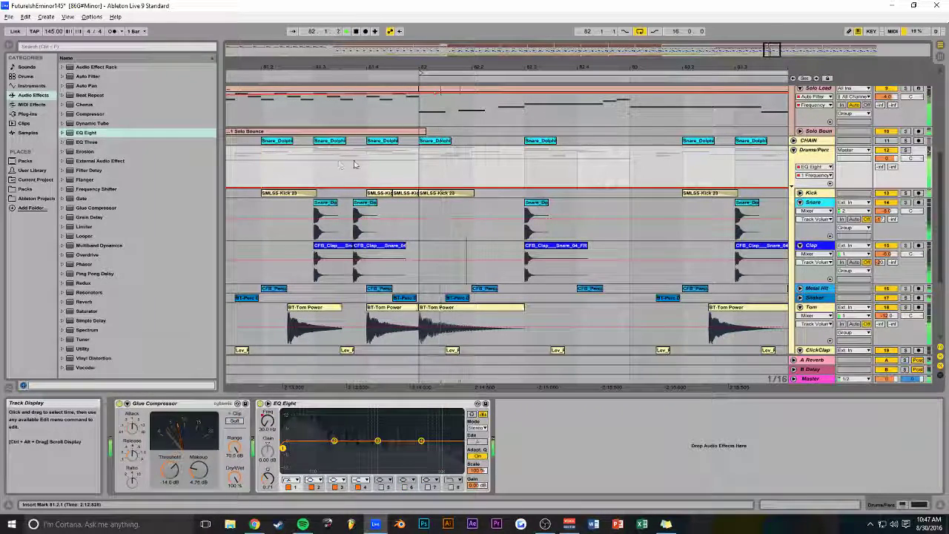
pyautogui.moveTo(397, 141); pyautogui.dragTo(395, 141)
pyautogui.hotkey('ctrl', 'd')
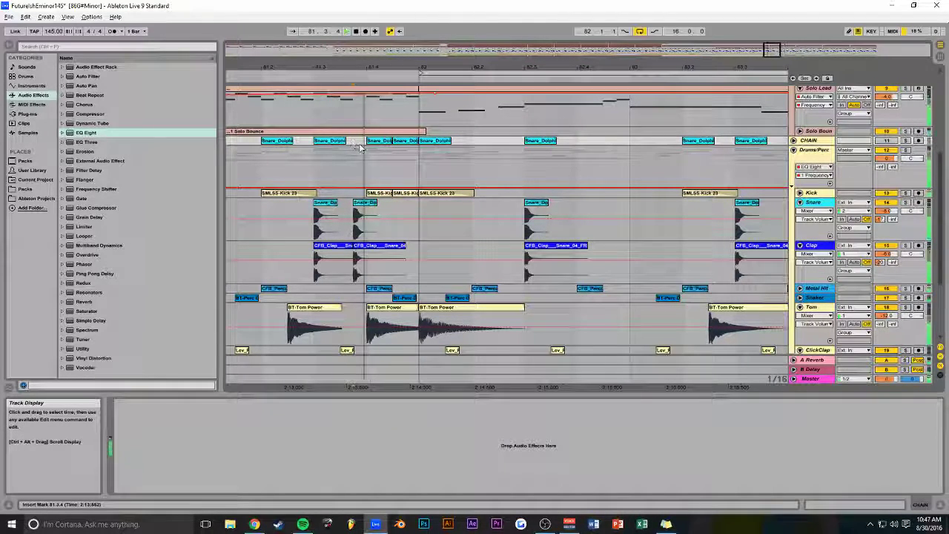
pyautogui.click(269, 173)
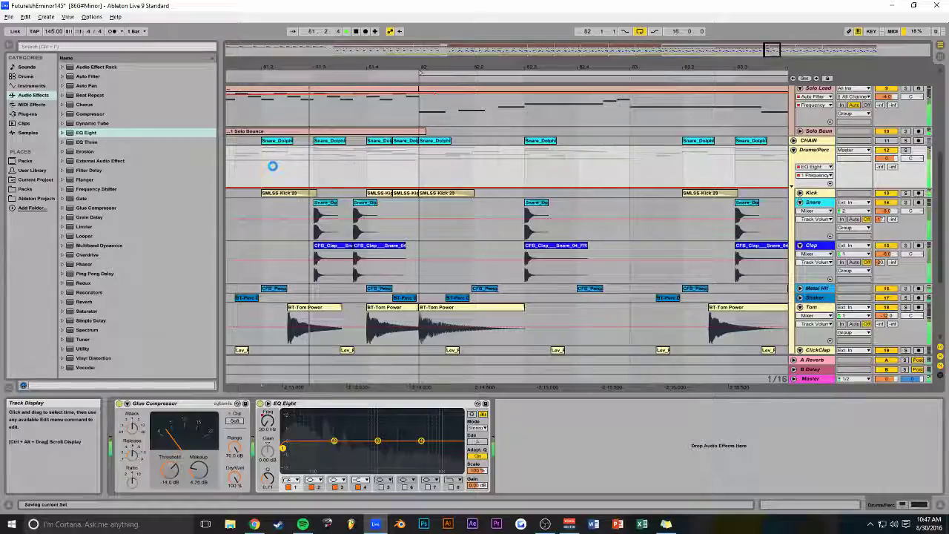
# - Listen on from bar 82 while reviewing the Synth and Drums/Perc tracks across the whole arrangement
pyautogui.moveTo(771, 54); pyautogui.dragTo(774, 55)
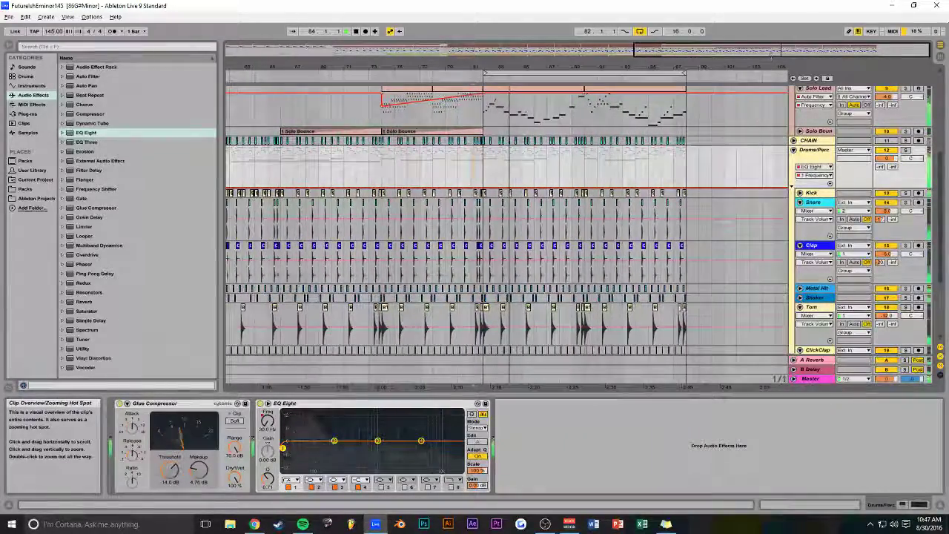
pyautogui.scroll(10, 702, 178)
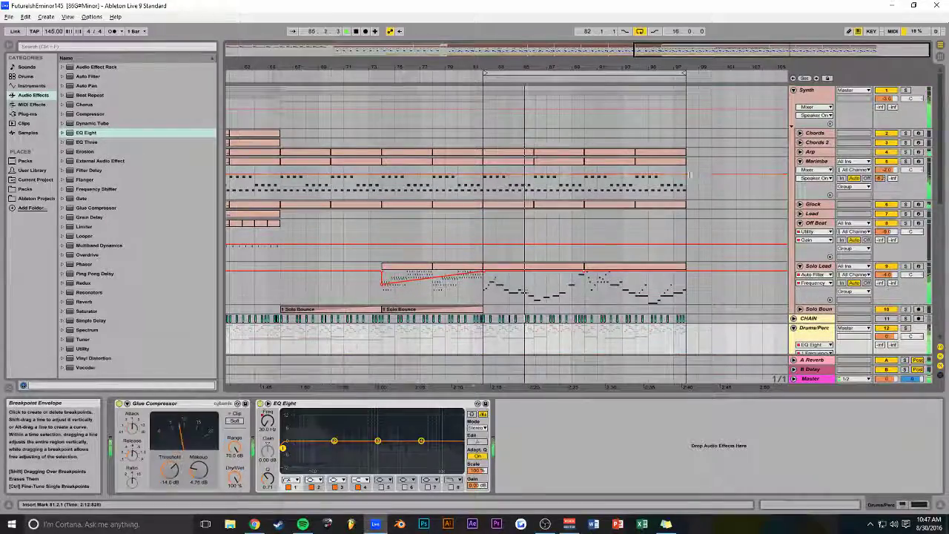
pyautogui.doubleClick(665, 51)
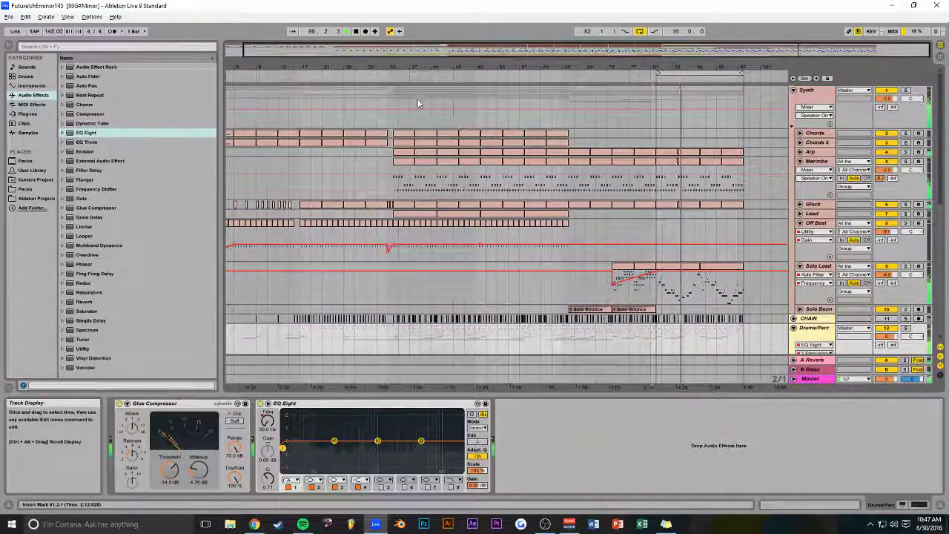
pyautogui.scroll(-15, 498, 101)
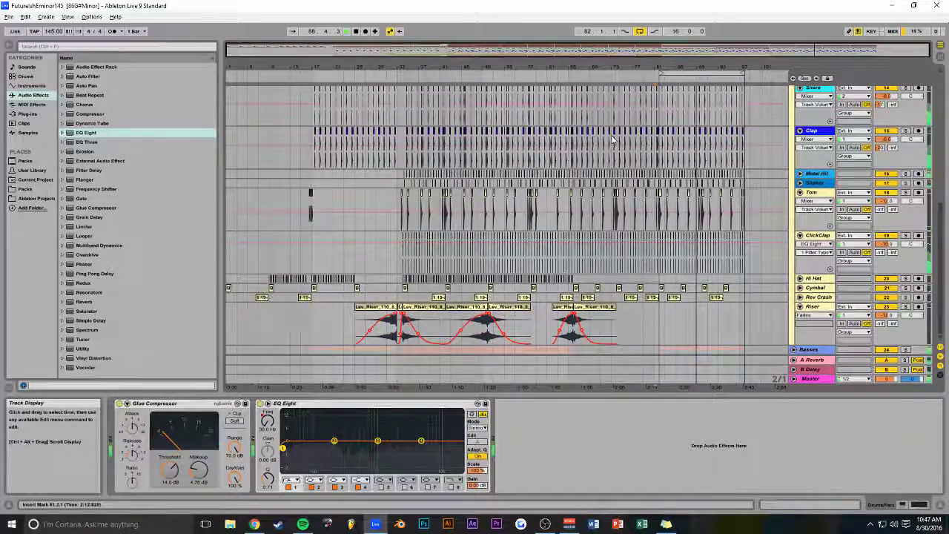
pyautogui.moveTo(634, 50); pyautogui.dragTo(741, 48)
pyautogui.press('-')
pyautogui.press('-')
pyautogui.press('-')
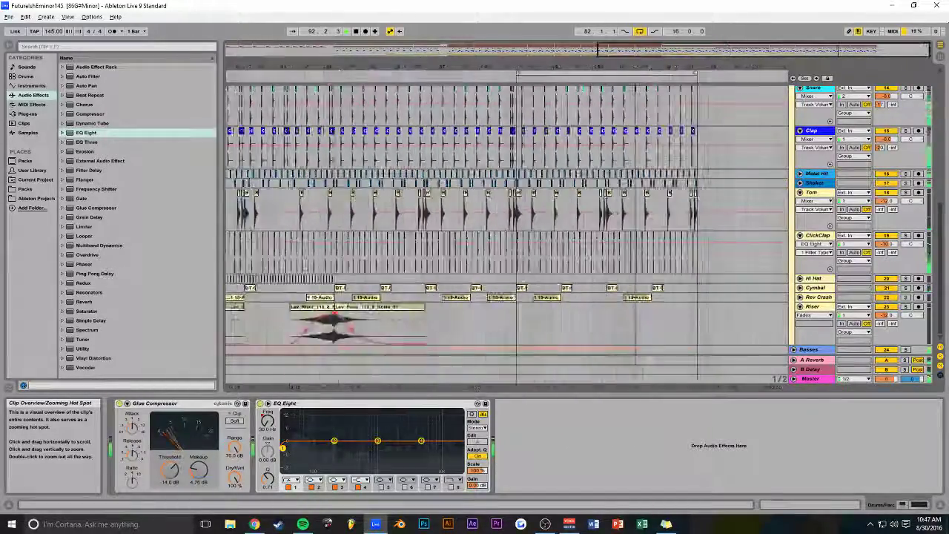
pyautogui.scroll(10, 743, 126)
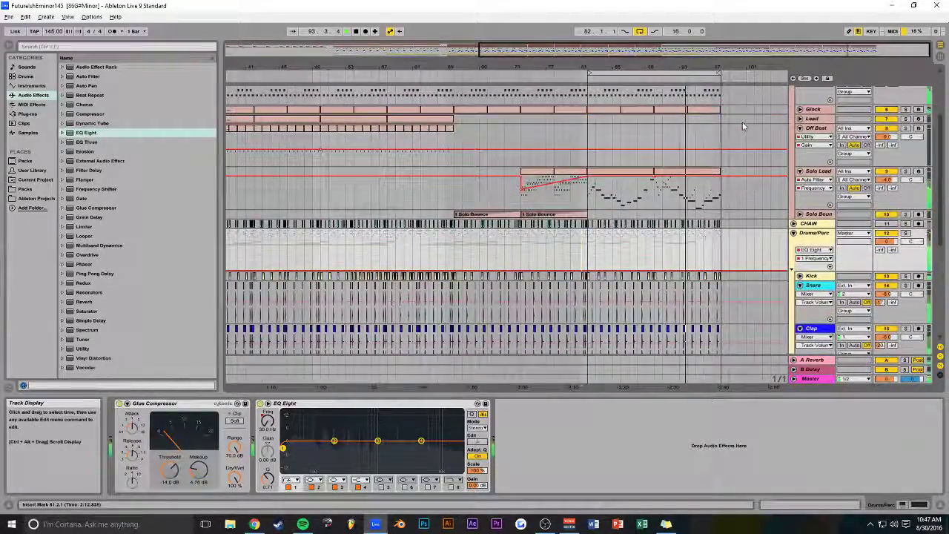
pyautogui.scroll(2, 743, 126)
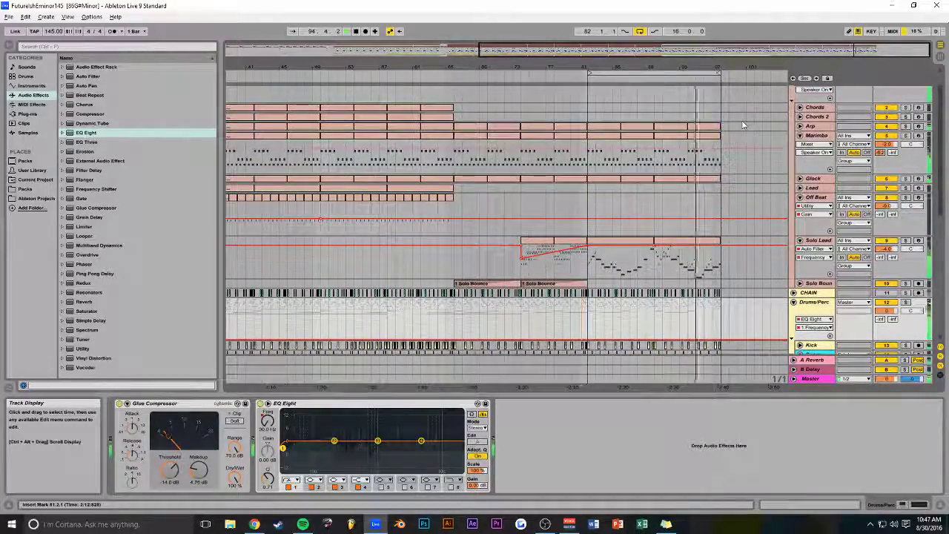
pyautogui.hotkey('alt', 'Tab')
pyautogui.hotkey('alt', 'Tab')
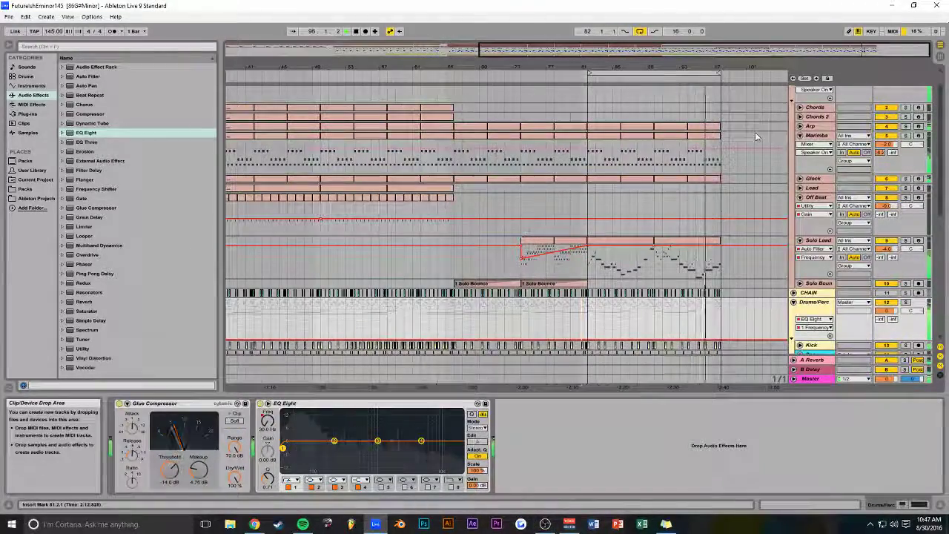
# - Copy an eight-bar noise riser clip to bars 90–98 on the Riser track and play the end of the section
pyautogui.moveTo(762, 49); pyautogui.dragTo(519, 49)
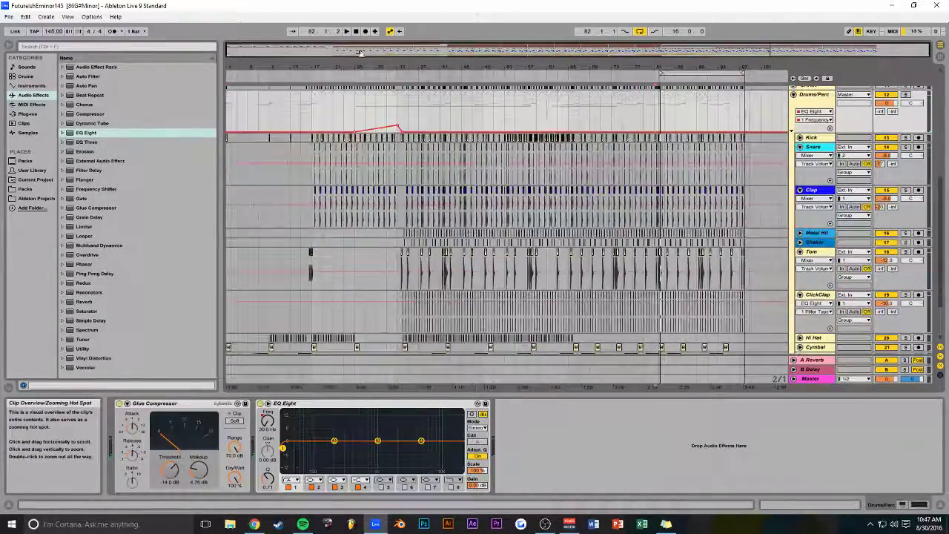
pyautogui.scroll(-3, 465, 239)
pyautogui.click(468, 315)
pyautogui.moveTo(462, 312); pyautogui.dragTo(718, 311)
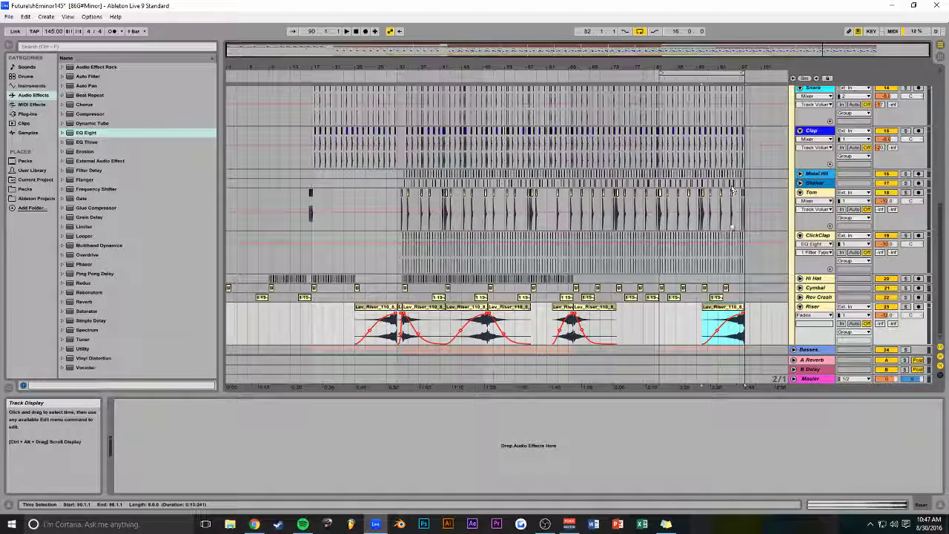
pyautogui.click(723, 284)
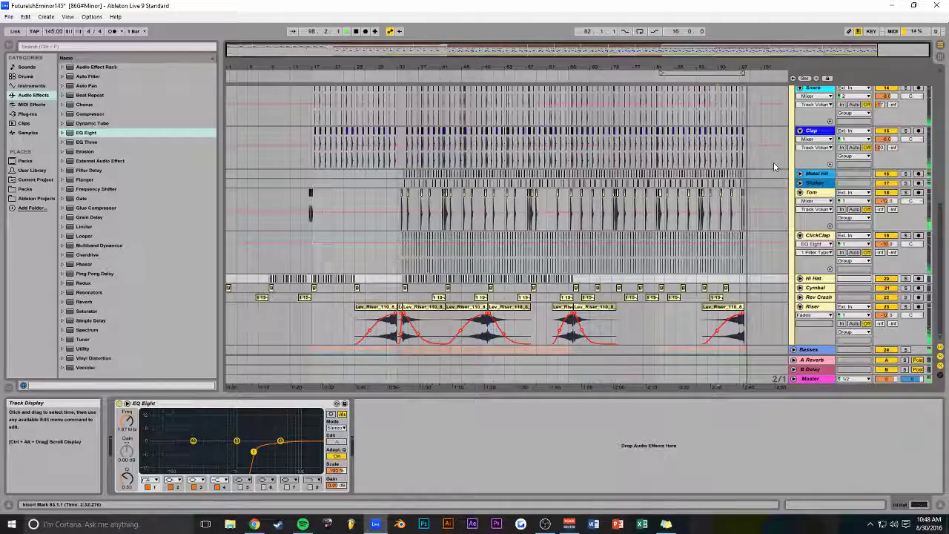
# - Save the set and fold all the track groups in the arrangement
pyautogui.scroll(5, 773, 166)
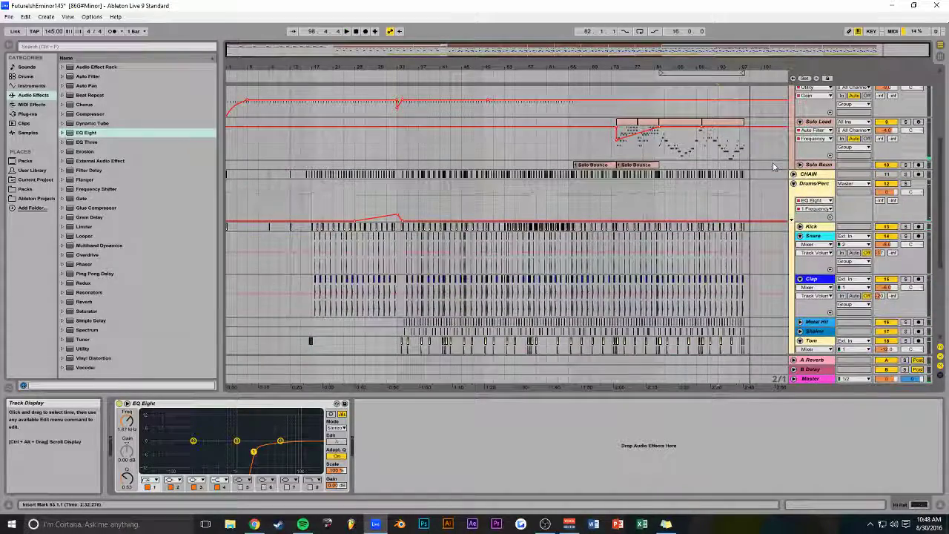
pyautogui.scroll(5, 772, 163)
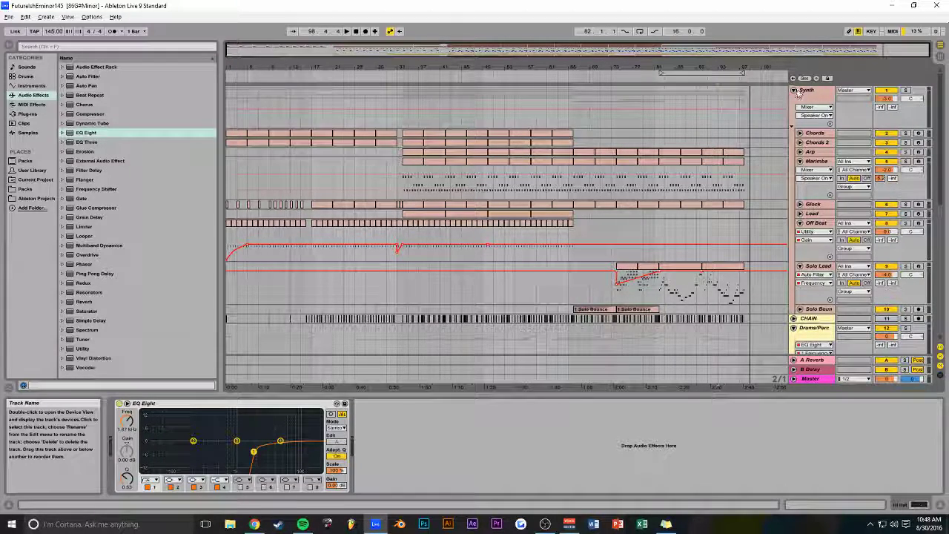
pyautogui.keyDown('alt'); pyautogui.click(799, 133); pyautogui.keyUp('alt')
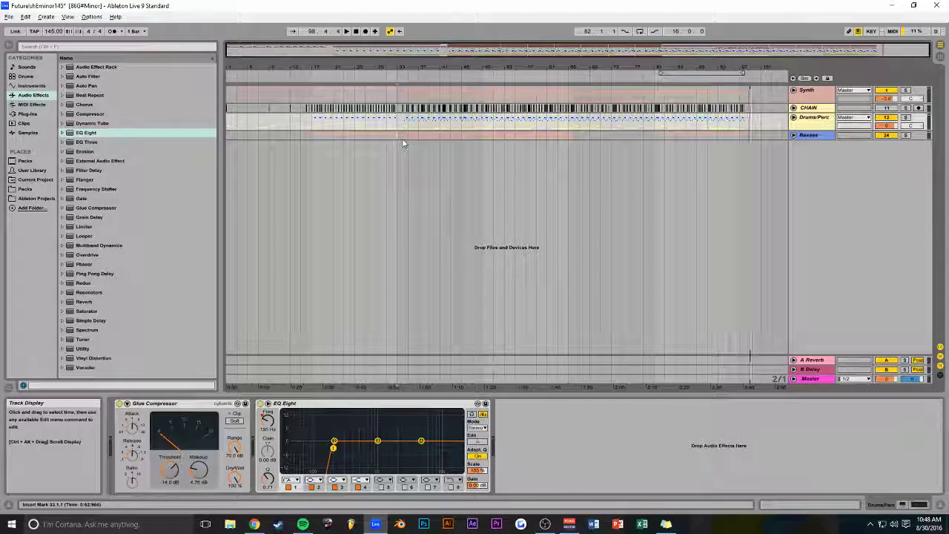
pyautogui.click(681, 136)
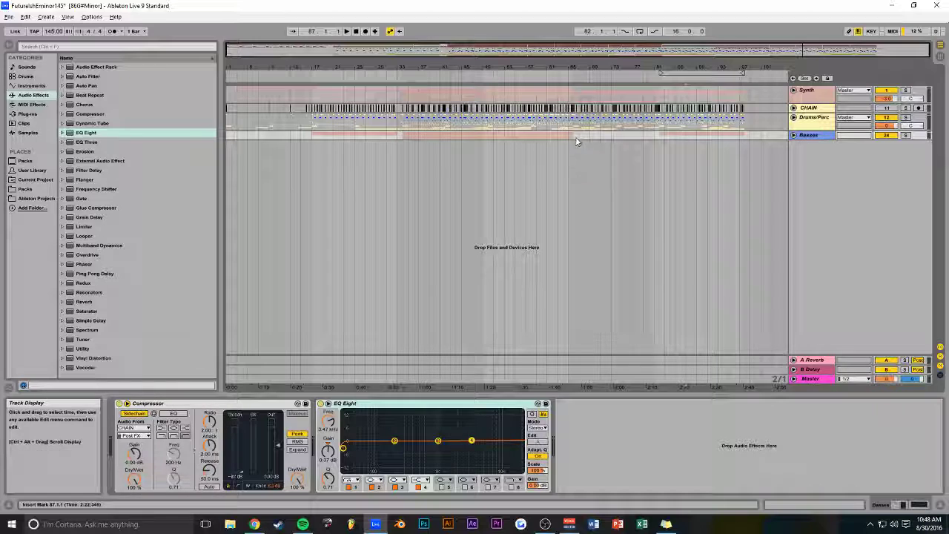
# - Copy bars 34–66 of all tracks to bar 99, play the transition from bar 96, and save the set
pyautogui.moveTo(595, 51); pyautogui.dragTo(565, 74)
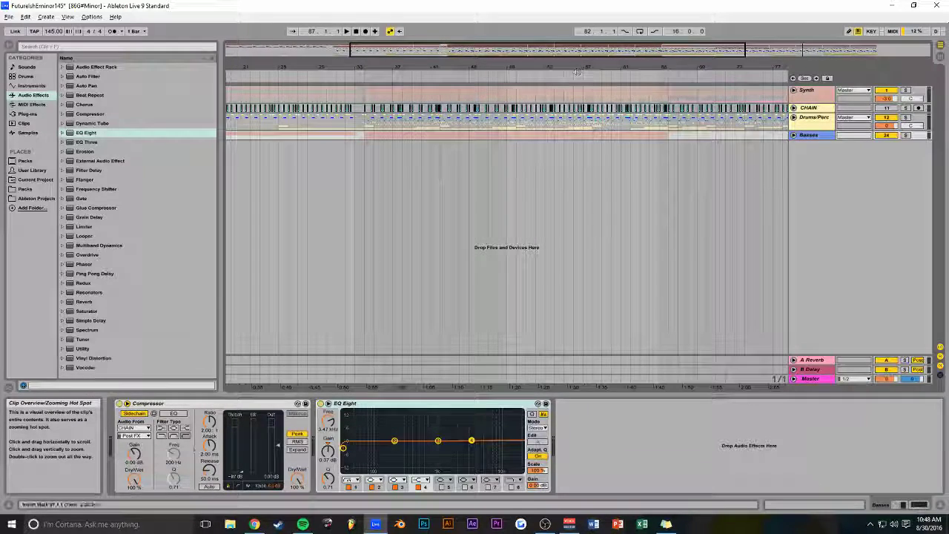
pyautogui.moveTo(667, 91); pyautogui.dragTo(368, 94)
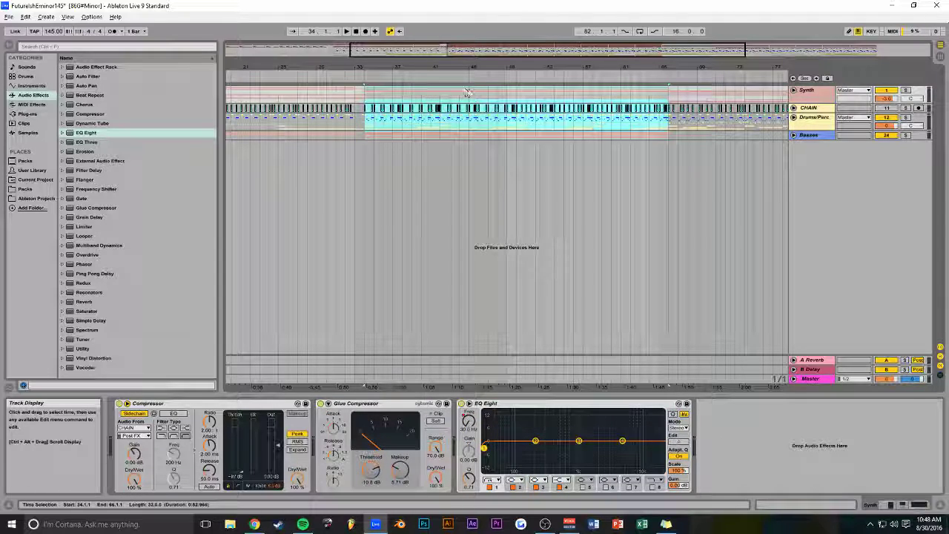
pyautogui.hscroll(5, 467, 93)
pyautogui.click(721, 98)
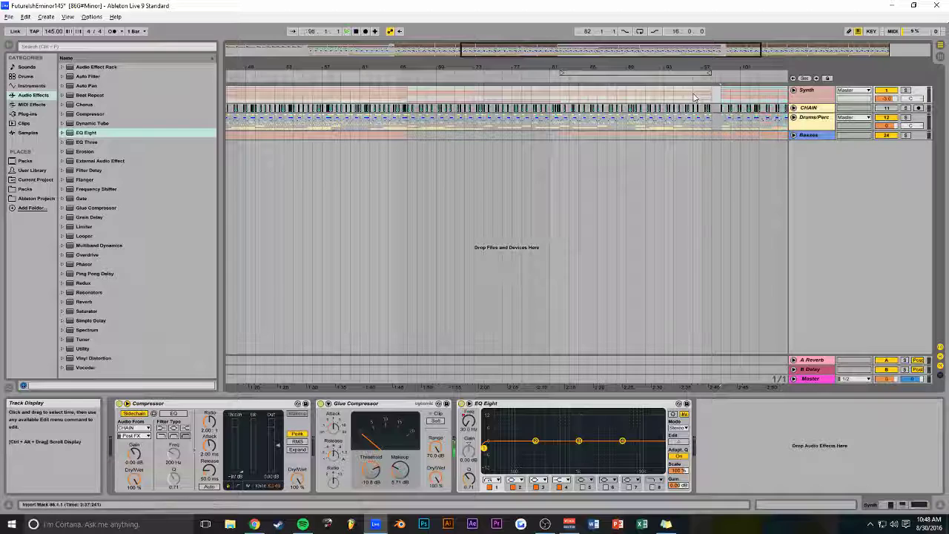
pyautogui.press('space')
pyautogui.moveTo(667, 51); pyautogui.dragTo(655, 55)
pyautogui.hotkey('ctrl', 's')
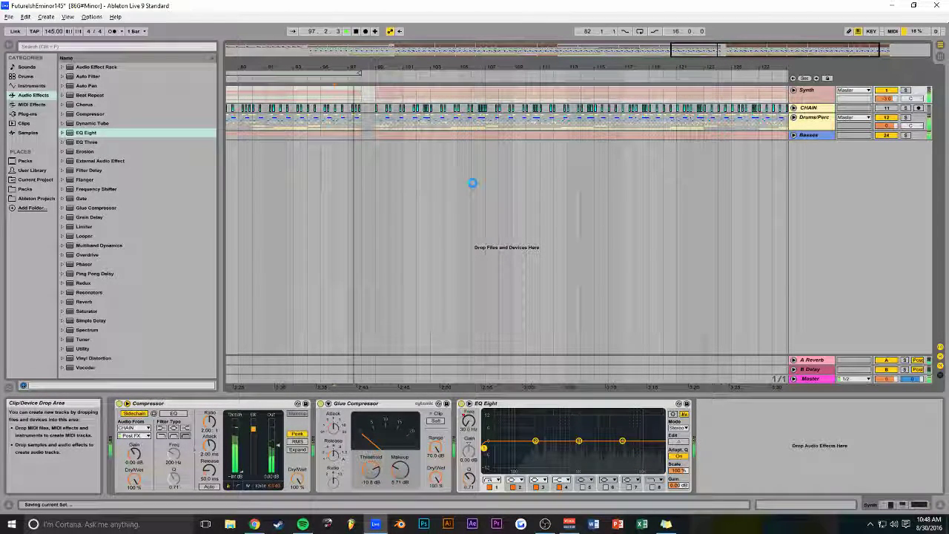
# - Unfold the Synth group, copy the Solo Lead clips from bars 74–82 to bar 99, flatten their Auto Filter Frequency ramp, and save
pyautogui.moveTo(671, 51); pyautogui.dragTo(695, 49)
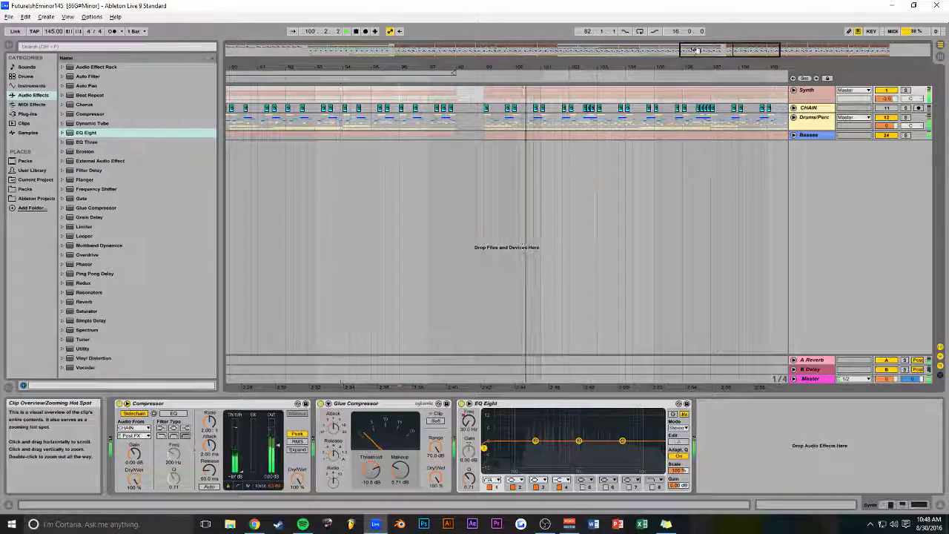
pyautogui.click(793, 89)
pyautogui.moveTo(737, 49); pyautogui.dragTo(738, 54)
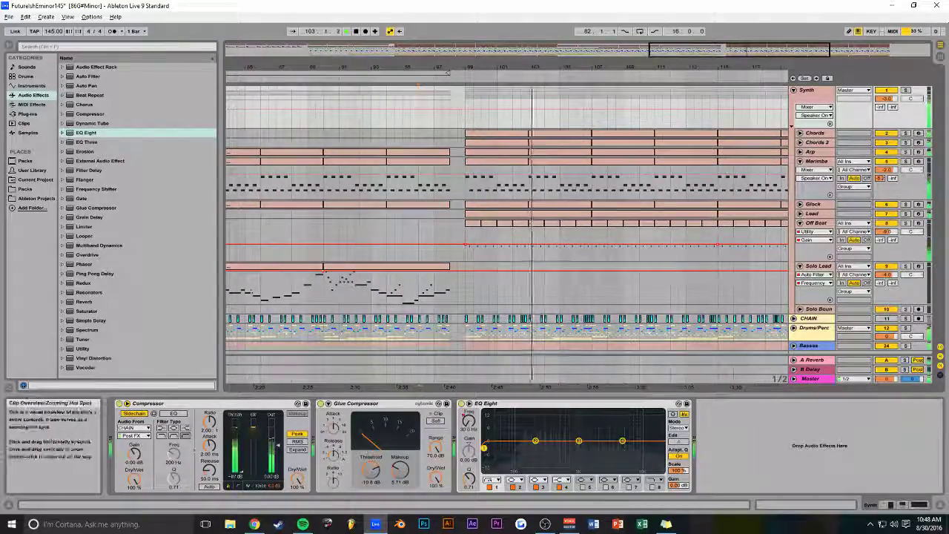
pyautogui.click(415, 271)
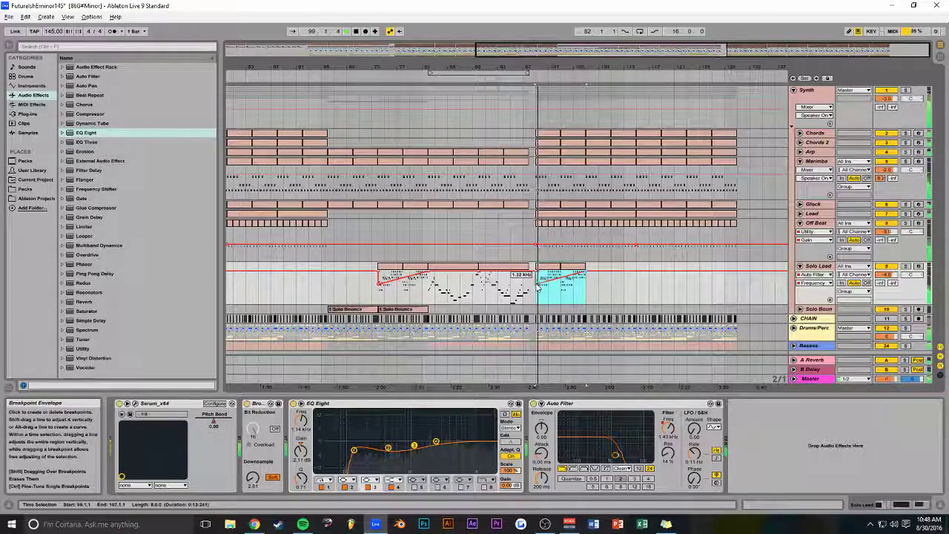
pyautogui.moveTo(683, 57); pyautogui.dragTo(427, 275)
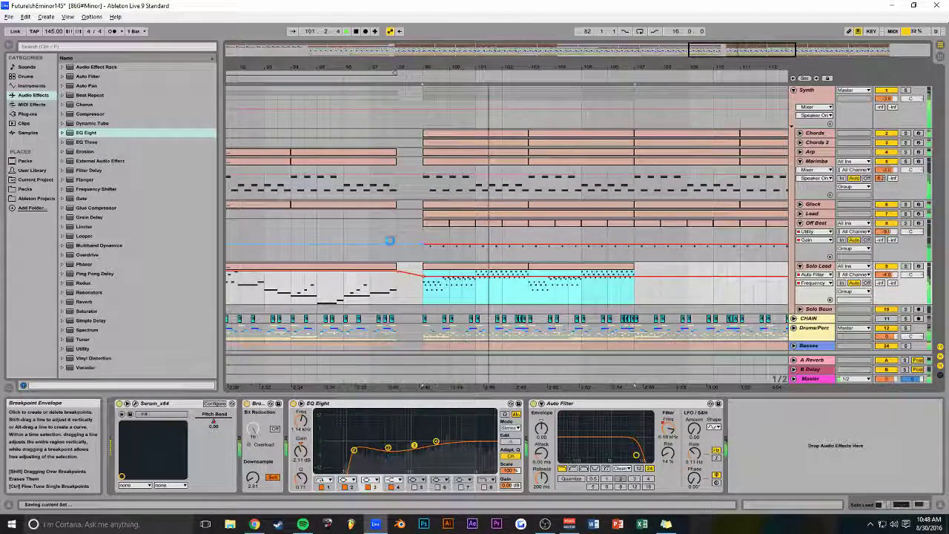
# - Duplicate the Solo Lead clips to bar 107, ramp the filter Frequency up from about 238 Hz at bar 99, and play from bar 94
pyautogui.press('-')
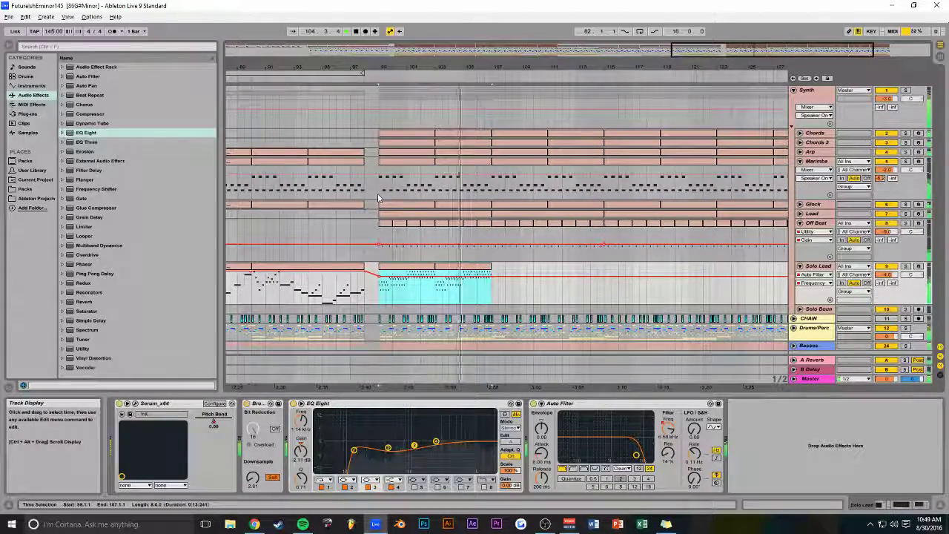
pyautogui.click(353, 242)
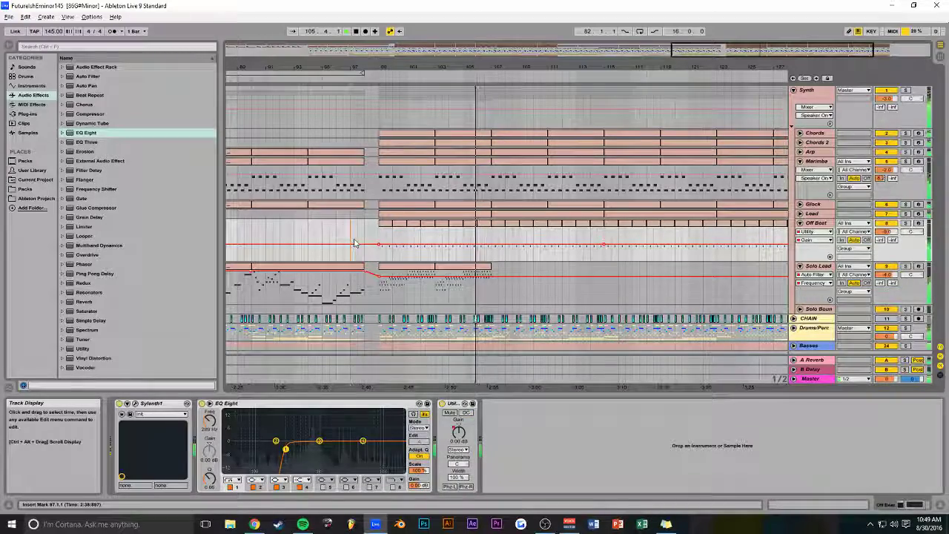
pyautogui.click(419, 269)
pyautogui.hotkey('ctrl', 'd')
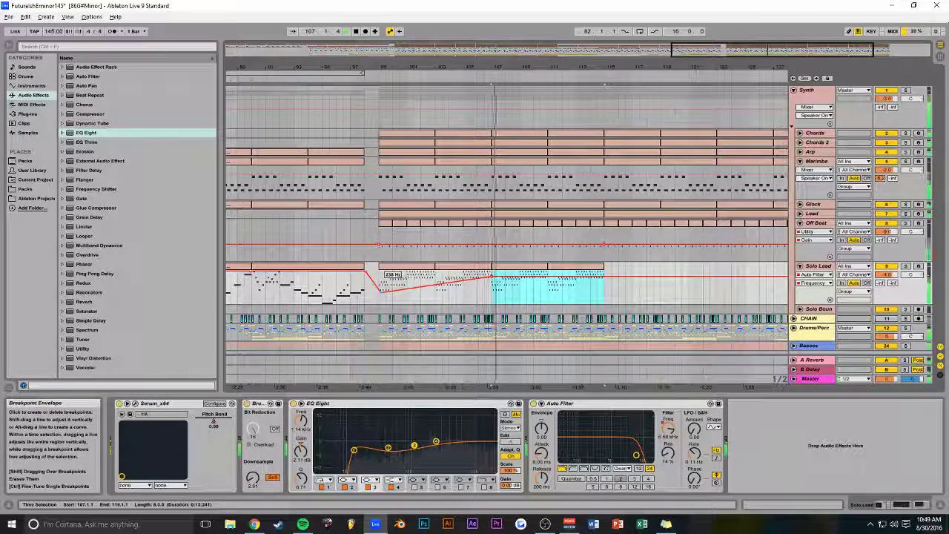
pyautogui.click(309, 232)
pyautogui.press('space')
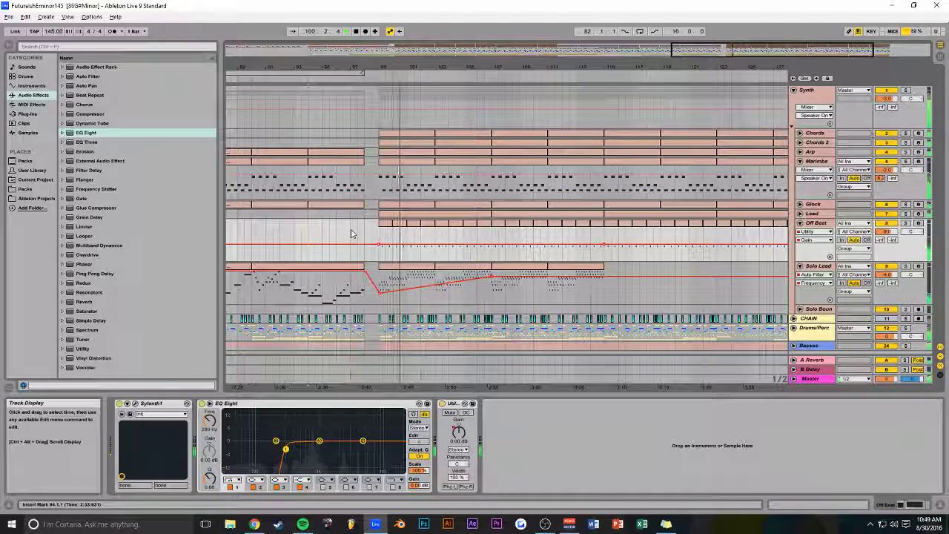
# - Unfold the Chords track, copy the opening chord of bar 99 to 98.1 and 98.3, and play from bar 96
pyautogui.moveTo(714, 73); pyautogui.dragTo(709, 104)
pyautogui.click(606, 136)
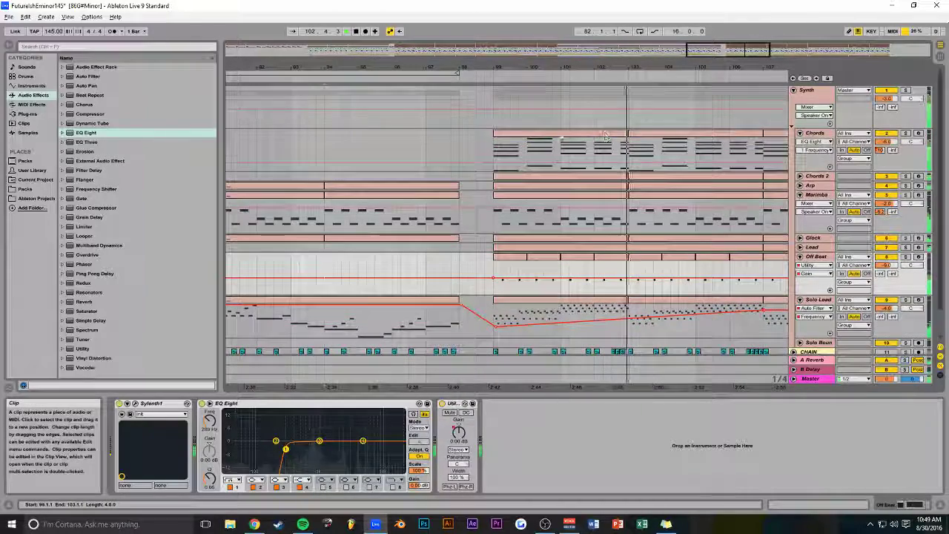
pyautogui.click(520, 152)
pyautogui.moveTo(510, 146); pyautogui.dragTo(472, 139)
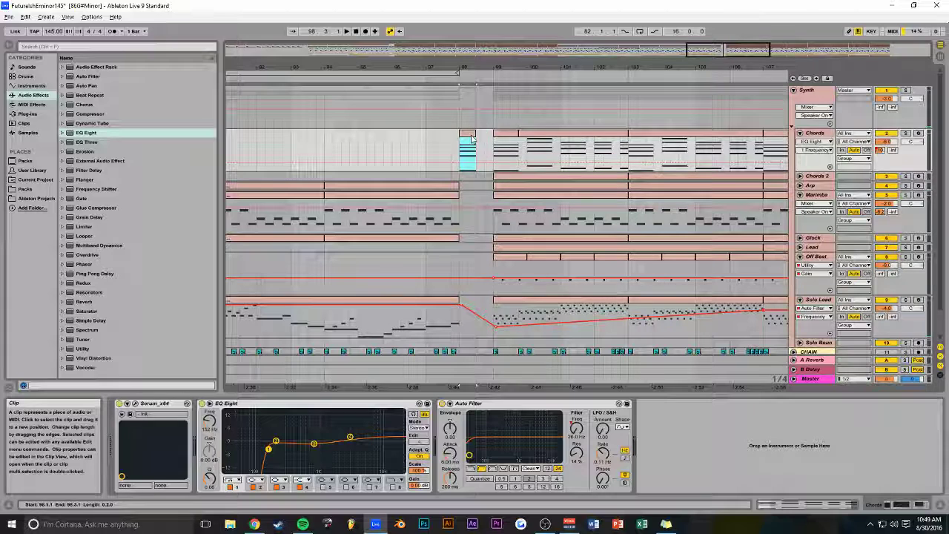
pyautogui.click(541, 138)
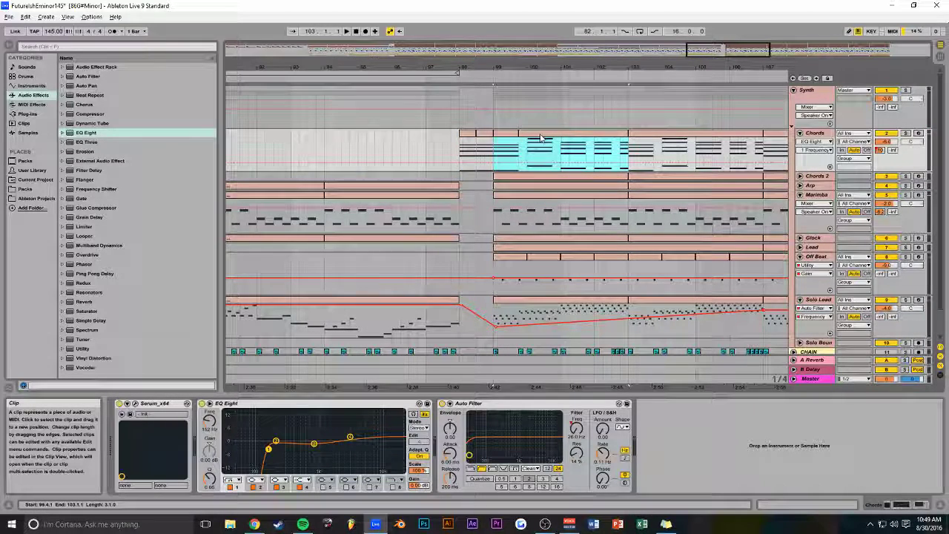
pyautogui.click(392, 117)
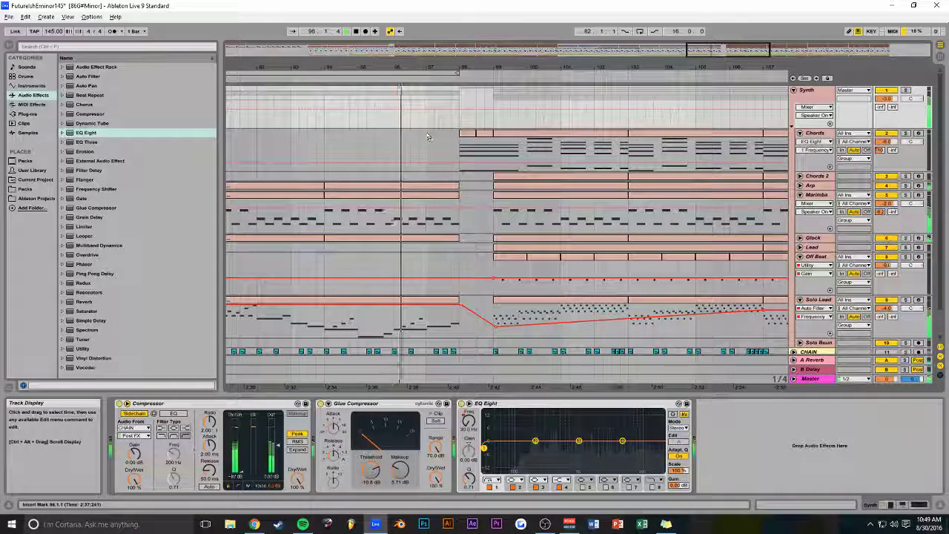
# - Automate the Chords Auto Filter Frequency to ramp from high down to its minimum across bar 98, play it, and save the set
pyautogui.click(378, 155)
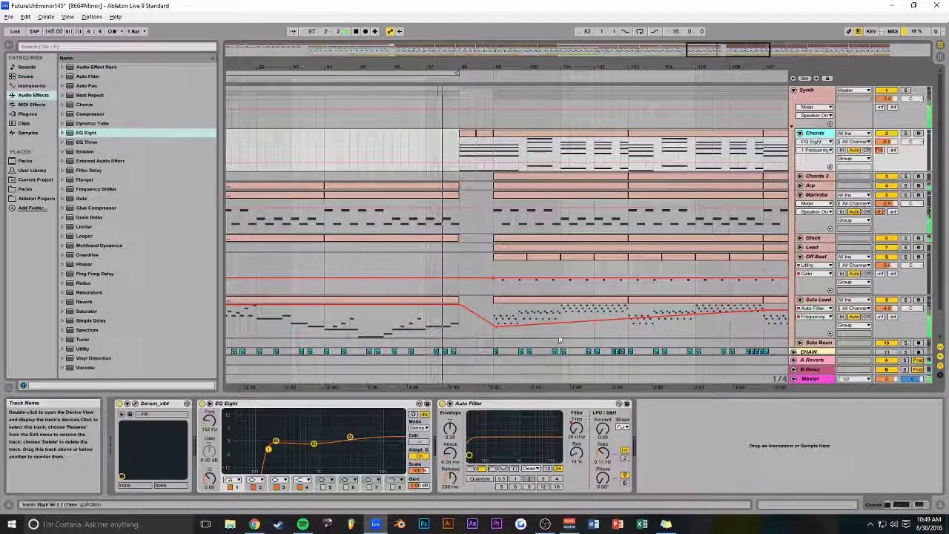
pyautogui.click(582, 425)
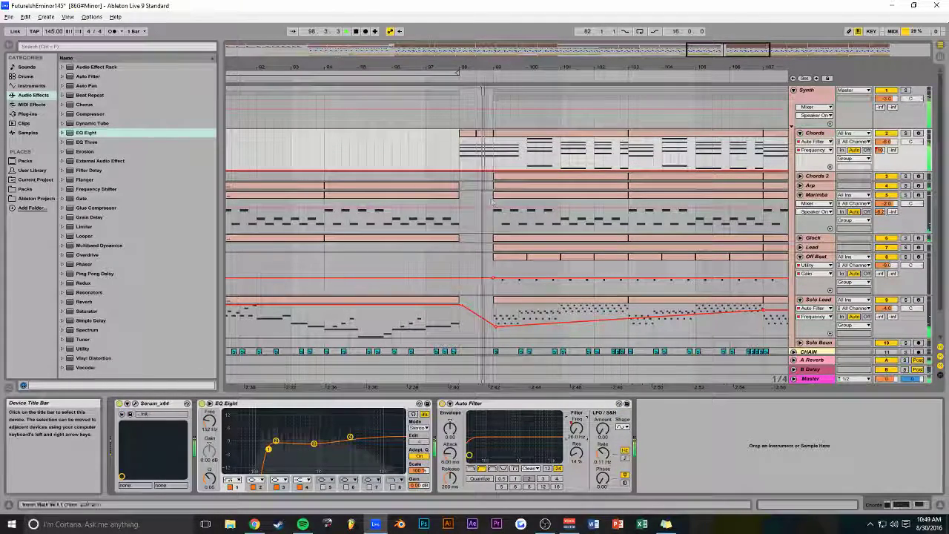
pyautogui.moveTo(461, 171)
pyautogui.mouseDown()
pyautogui.moveTo(474, 141)
pyautogui.moveTo(489, 141)
pyautogui.moveTo(494, 169)
pyautogui.mouseUp()
pyautogui.press('space')
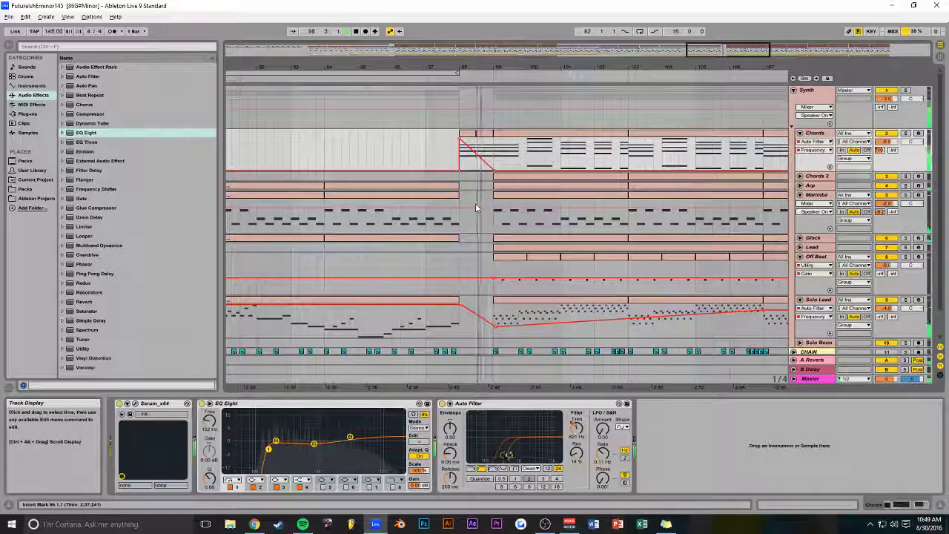
# - Unfold the Drums/Perc group, copy the short riser clip from bar 33 to bar 98, and play it from 98.1
pyautogui.scroll(-2, 476, 203)
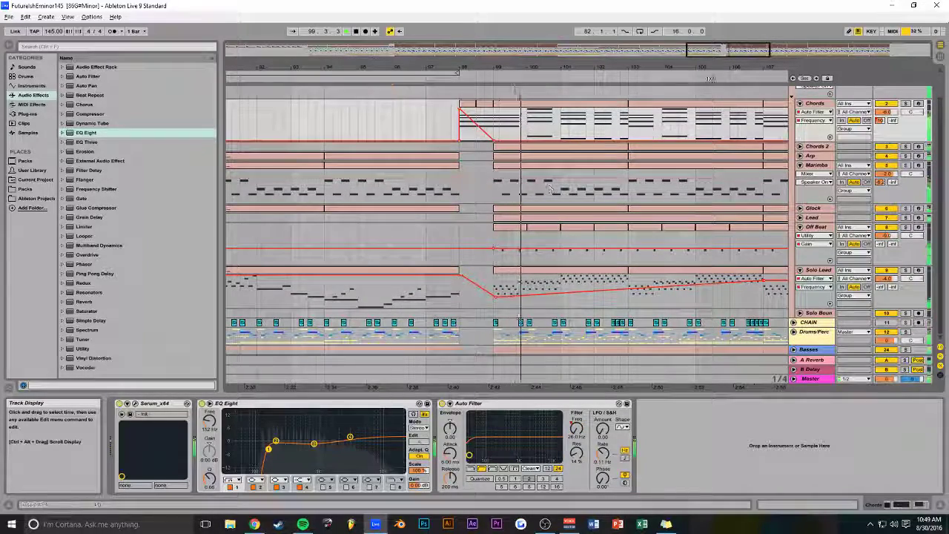
pyautogui.moveTo(728, 50); pyautogui.dragTo(376, 85)
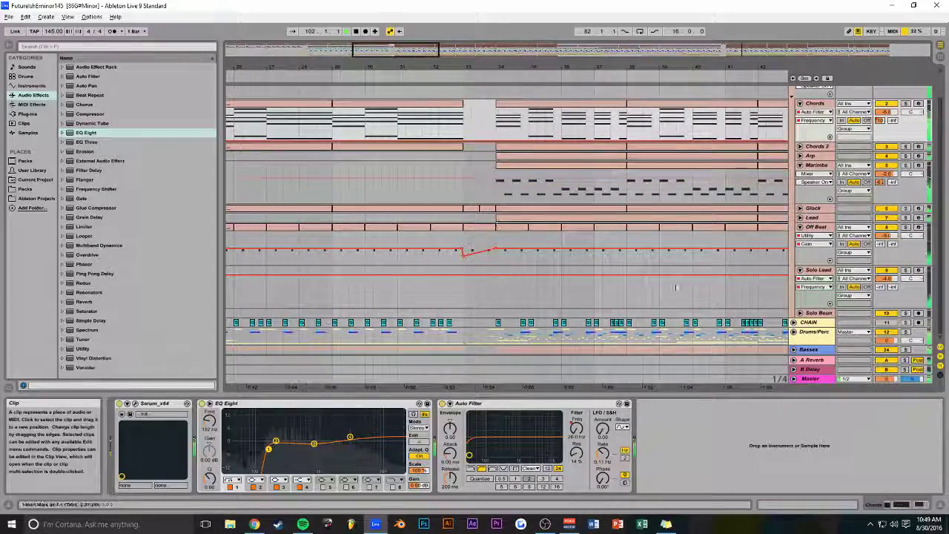
pyautogui.scroll(-6, 491, 290)
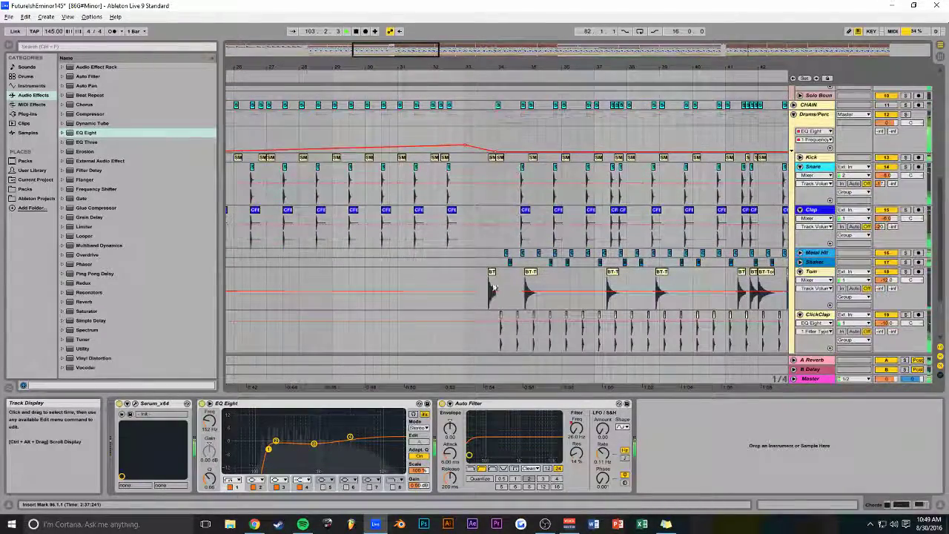
pyautogui.scroll(-2, 489, 292)
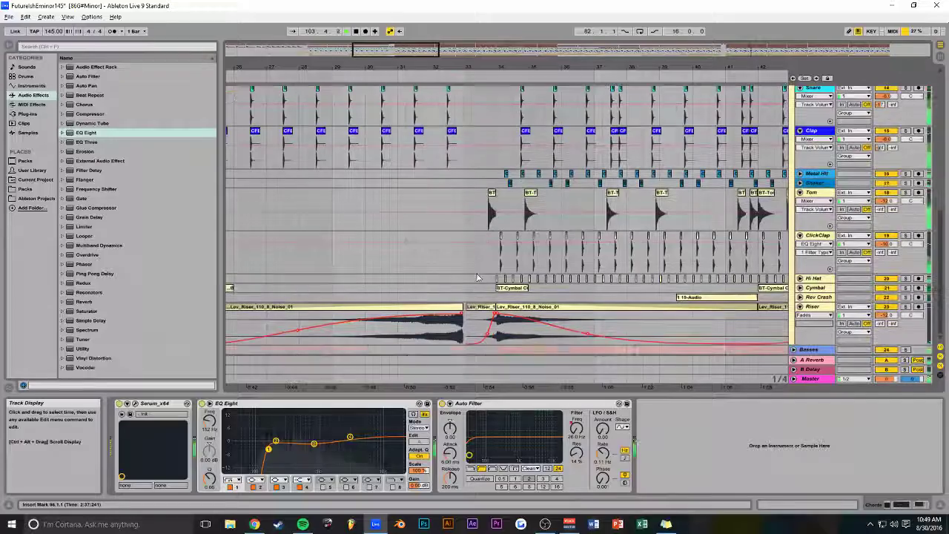
pyautogui.click(482, 313)
pyautogui.moveTo(407, 57); pyautogui.dragTo(739, 53)
pyautogui.click(567, 297)
pyautogui.click(546, 316)
pyautogui.moveTo(548, 318); pyautogui.dragTo(561, 317)
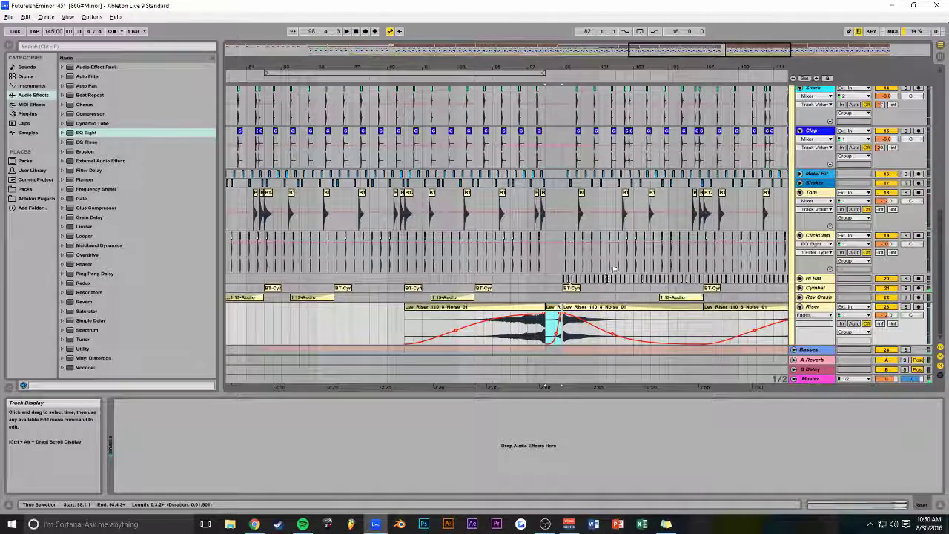
pyautogui.click(546, 285)
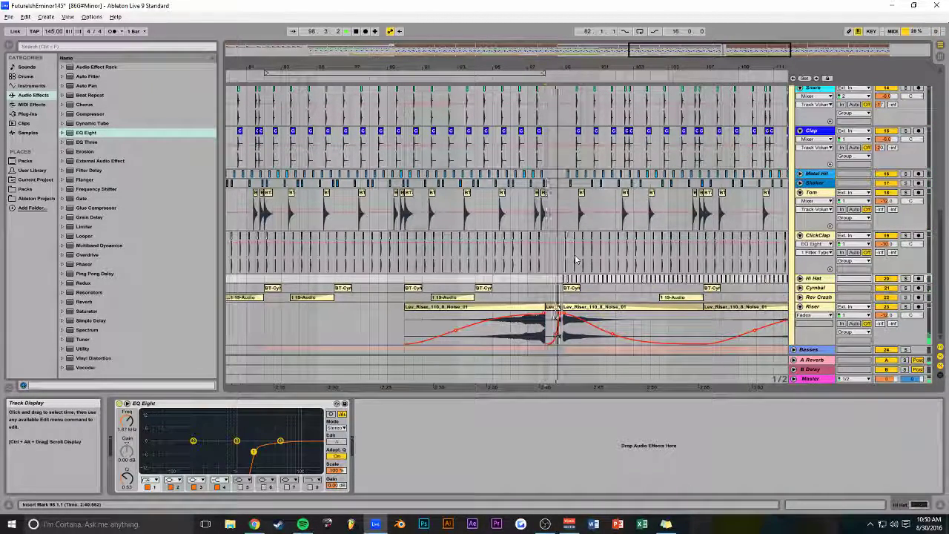
# - Shift the short riser clip in bar 98 to end at 99.1, play it, and compare with the transition around bar 33
pyautogui.moveTo(701, 48); pyautogui.dragTo(725, 51)
pyautogui.moveTo(500, 310); pyautogui.dragTo(512, 309)
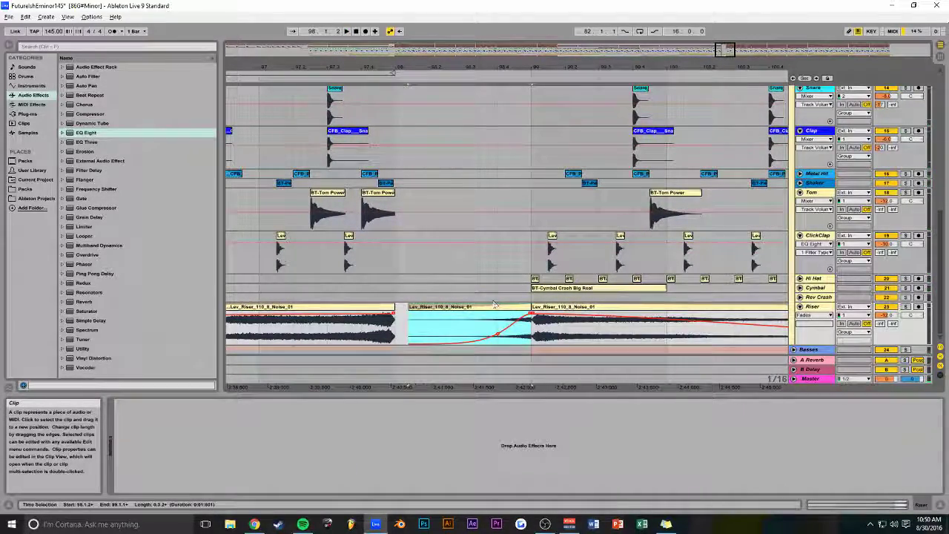
pyautogui.click(408, 274)
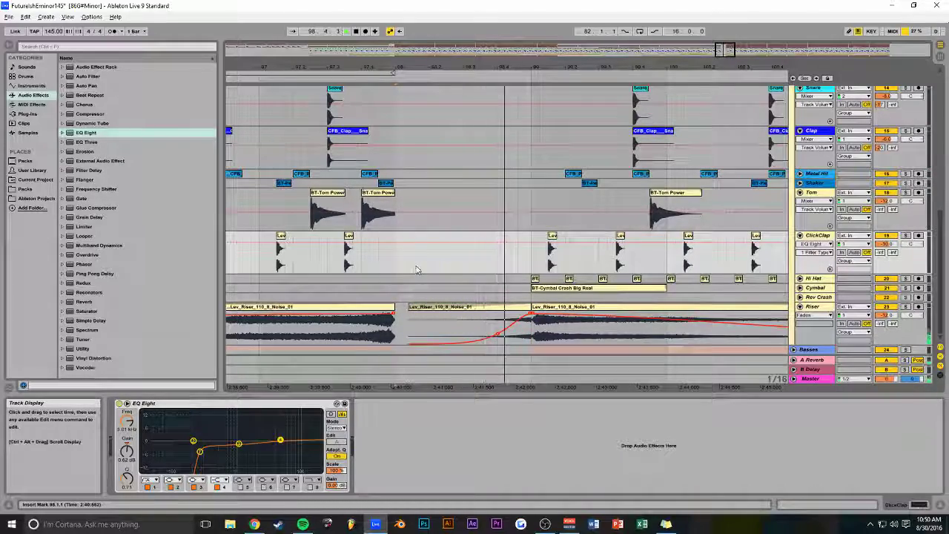
pyautogui.moveTo(723, 49); pyautogui.dragTo(405, 88)
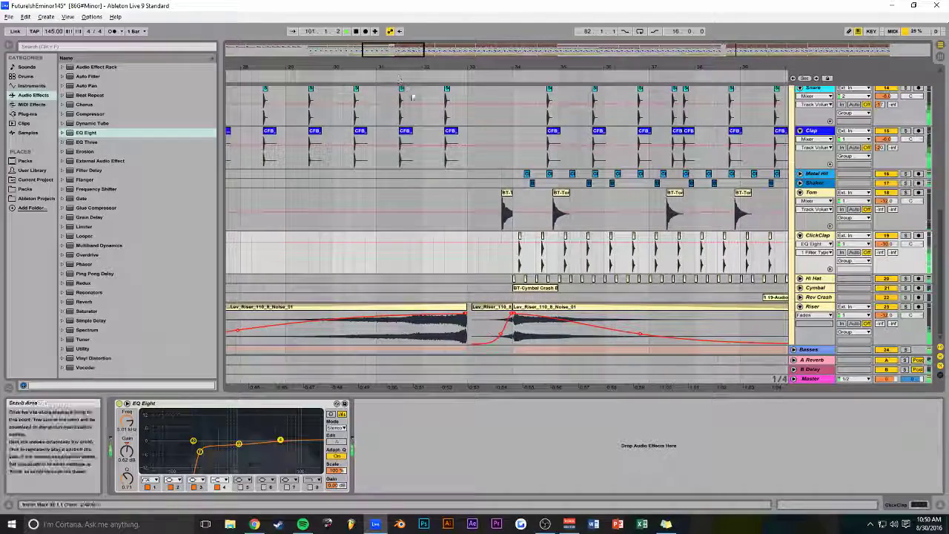
# - Copy the kick and tom hits leading into bar 34 to 98.4 on their own tracks, and play from 98.1
pyautogui.click(510, 202)
pyautogui.scroll(5, 508, 194)
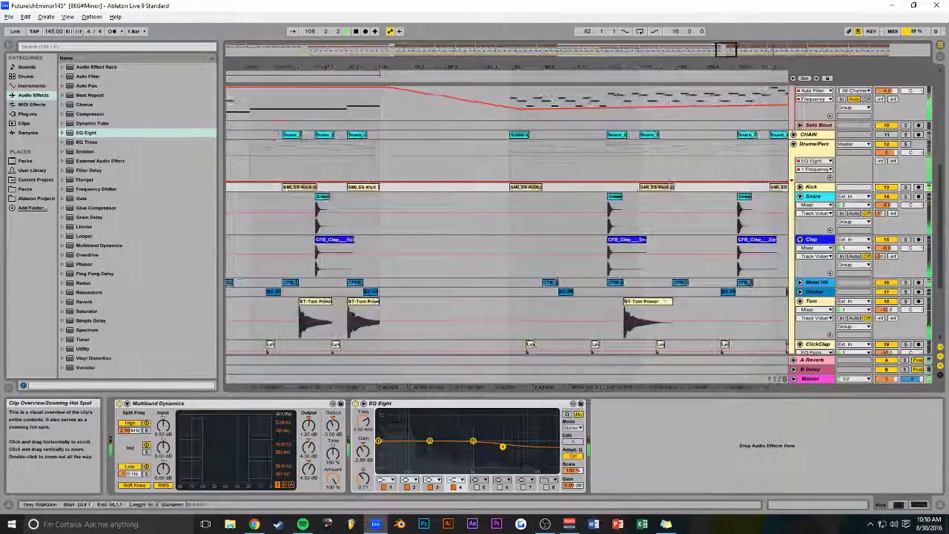
pyautogui.click(478, 316)
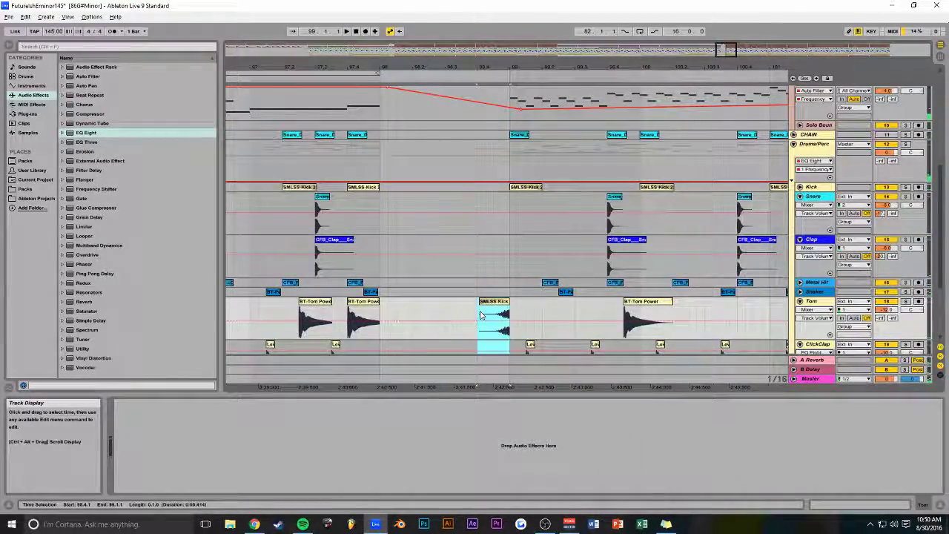
pyautogui.moveTo(495, 304); pyautogui.dragTo(508, 349)
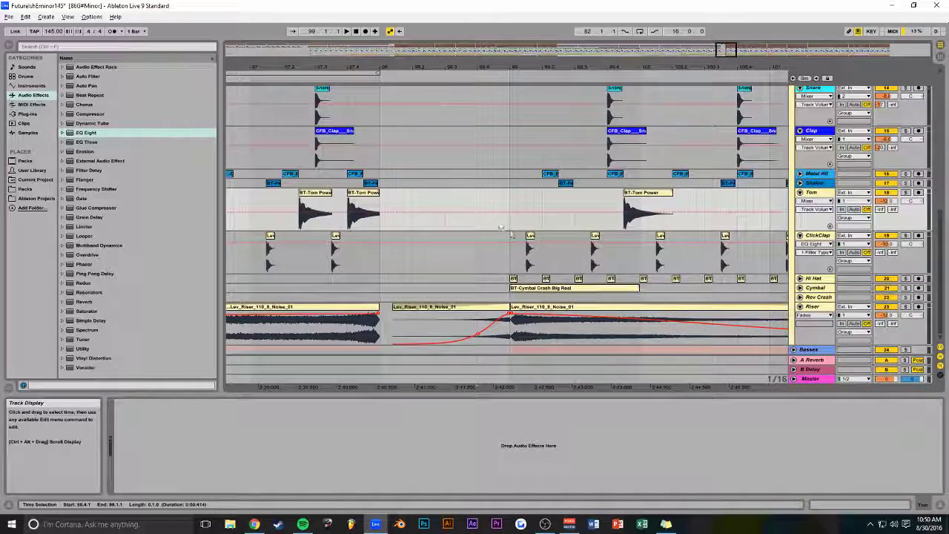
pyautogui.scroll(3, 478, 118)
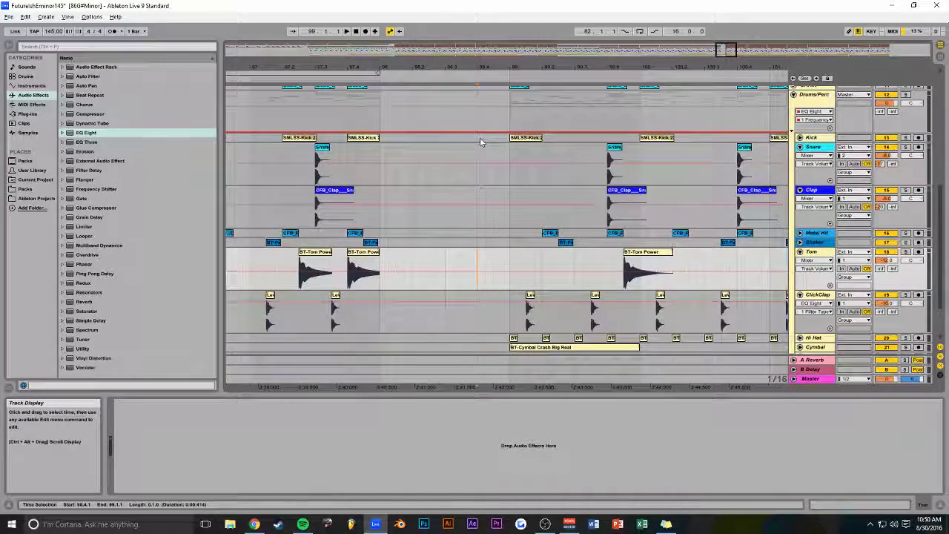
pyautogui.click(480, 142)
pyautogui.hotkey('ctrl', 'v')
pyautogui.click(380, 166)
pyautogui.press('space')
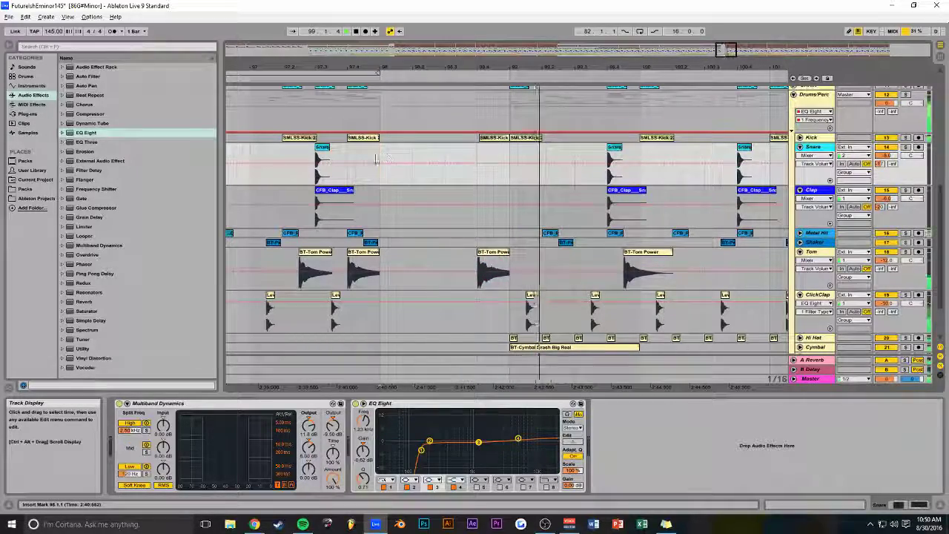
# - Fold the Drums/Perc group, save the set, and unfold the Synth group and its Chords 2 track around bar 98
pyautogui.moveTo(696, 74); pyautogui.dragTo(697, 52)
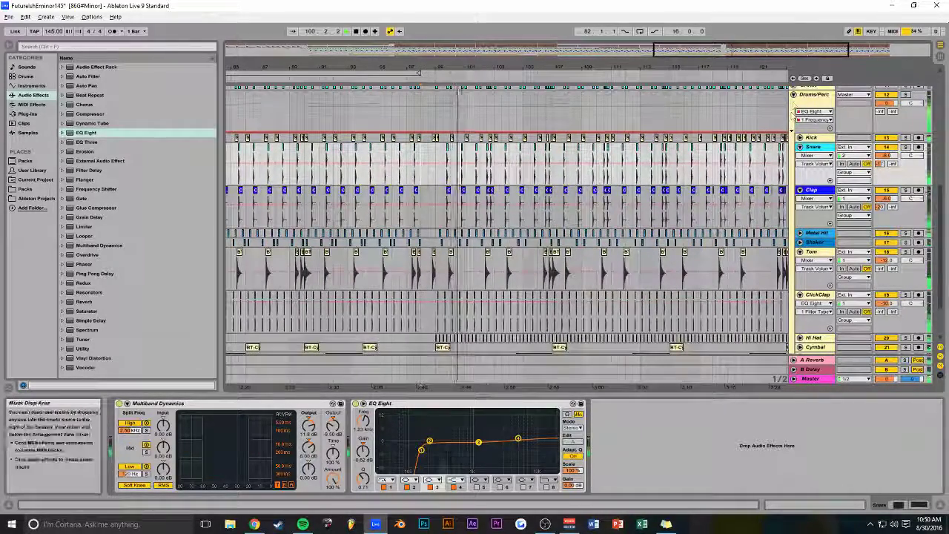
pyautogui.click(793, 95)
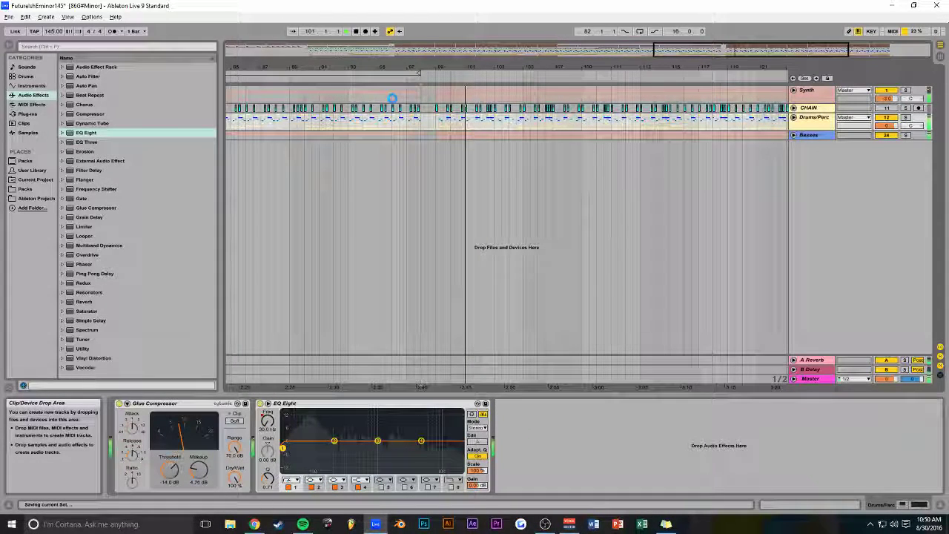
pyautogui.click(391, 93)
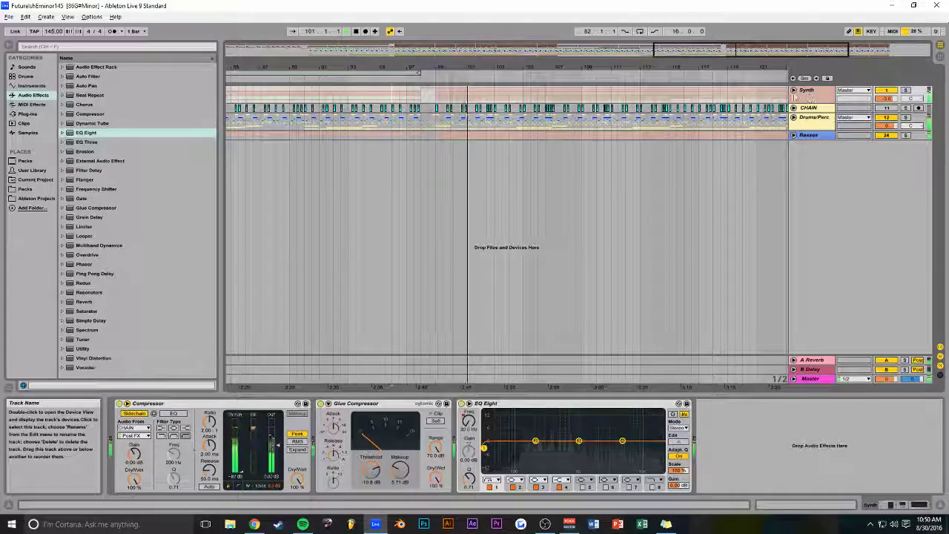
pyautogui.click(793, 90)
pyautogui.moveTo(427, 69); pyautogui.dragTo(424, 83)
pyautogui.click(800, 175)
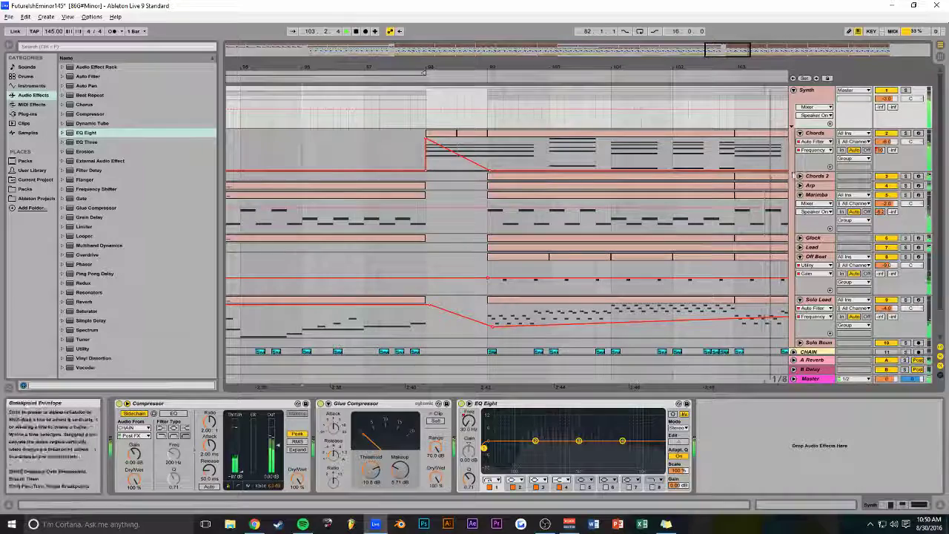
# - Copy the opening chord of bar 99 on Chords 2 to 98.1 and 98.3, and save the set
pyautogui.click(519, 193)
pyautogui.press('space')
pyautogui.moveTo(417, 194); pyautogui.dragTo(481, 179)
pyautogui.hotkey('ctrl', 's')
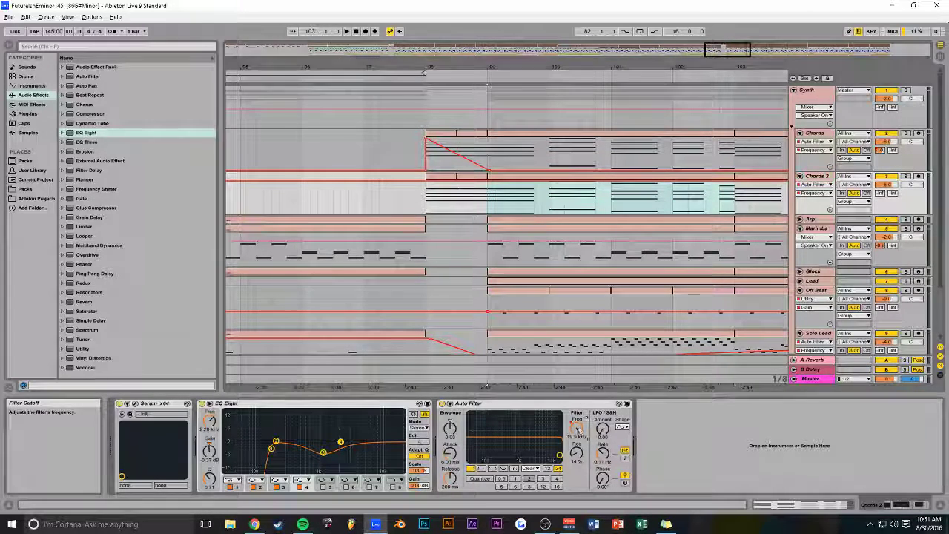
# - Automate the Chords 2 Auto Filter Frequency to rise from low to fully open across bar 98, play it, and save
pyautogui.click(426, 186)
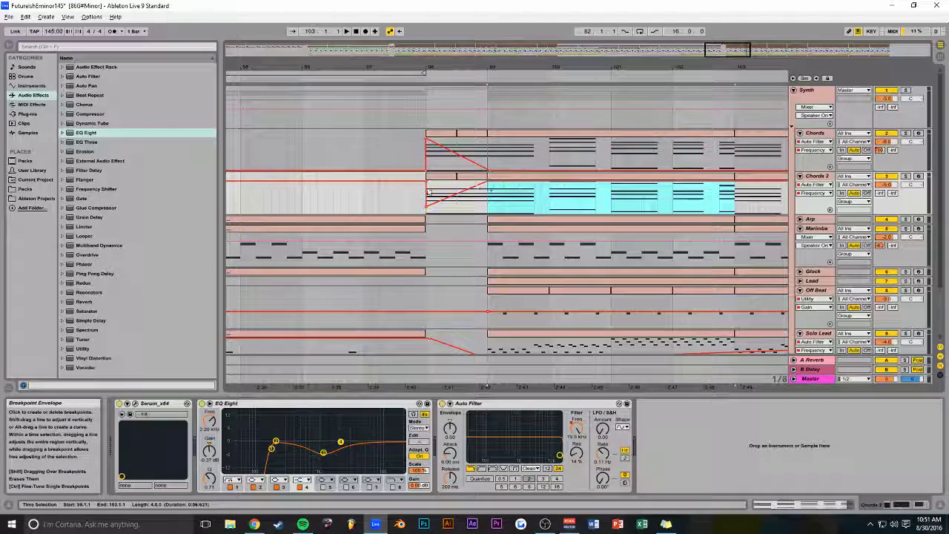
pyautogui.moveTo(358, 148); pyautogui.dragTo(364, 152)
pyautogui.press('space')
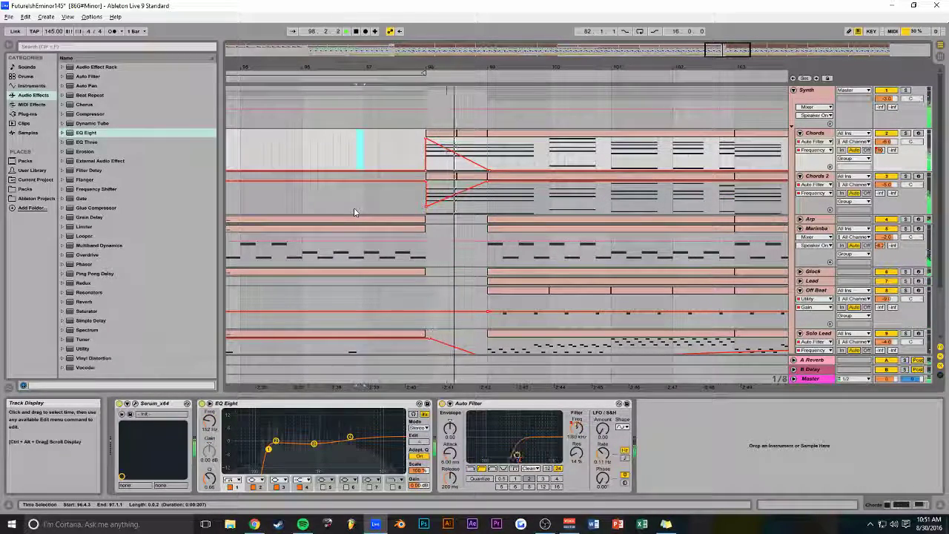
pyautogui.hotkey('ctrl', 's')
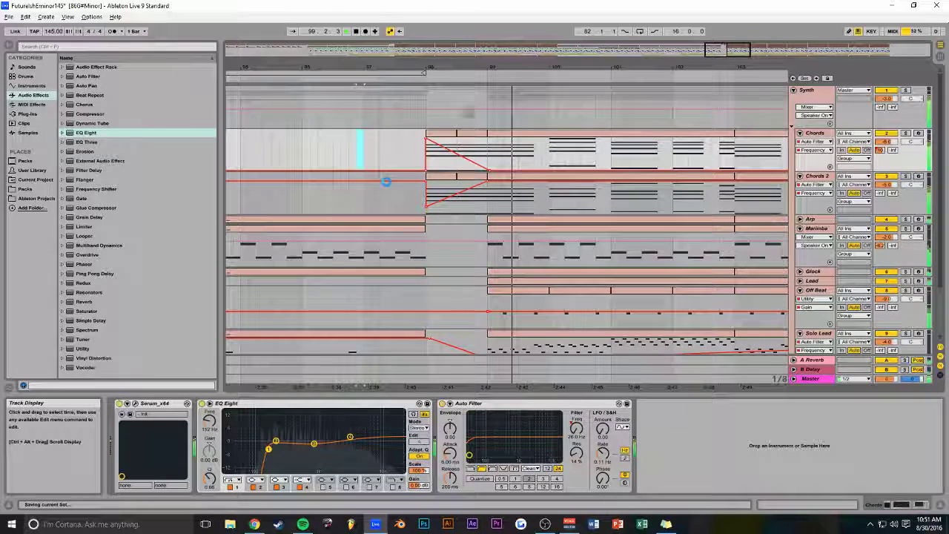
# - Delete the Solo Lead clips and their filter automation from bar 99 to bar 115
pyautogui.moveTo(734, 46); pyautogui.dragTo(777, 62)
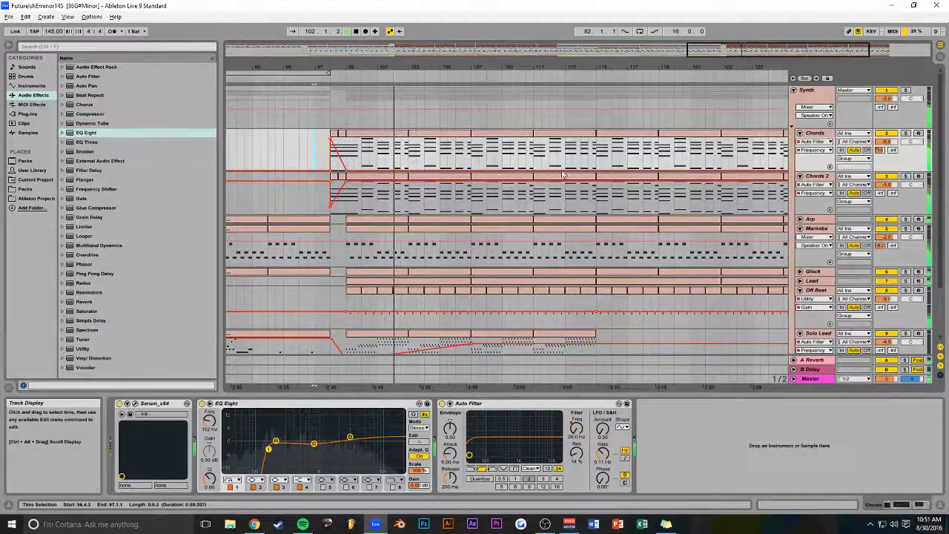
pyautogui.scroll(-3, 577, 165)
pyautogui.click(316, 239)
pyautogui.click(387, 282)
pyautogui.press('space')
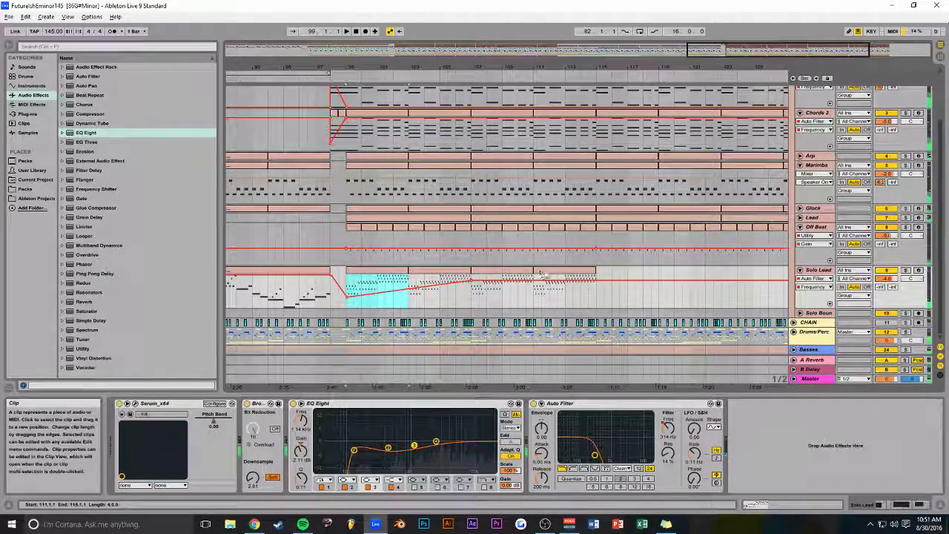
pyautogui.click(547, 274)
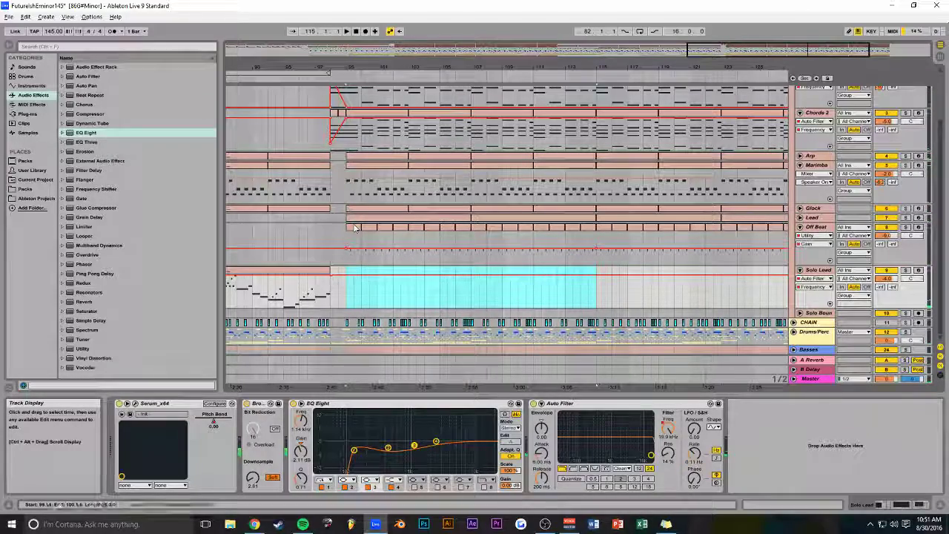
# - Copy the four-bar chord clip at bar 99 to Solo Lead at 99.1 and open it in an enlarged note editor
pyautogui.scroll(2, 354, 227)
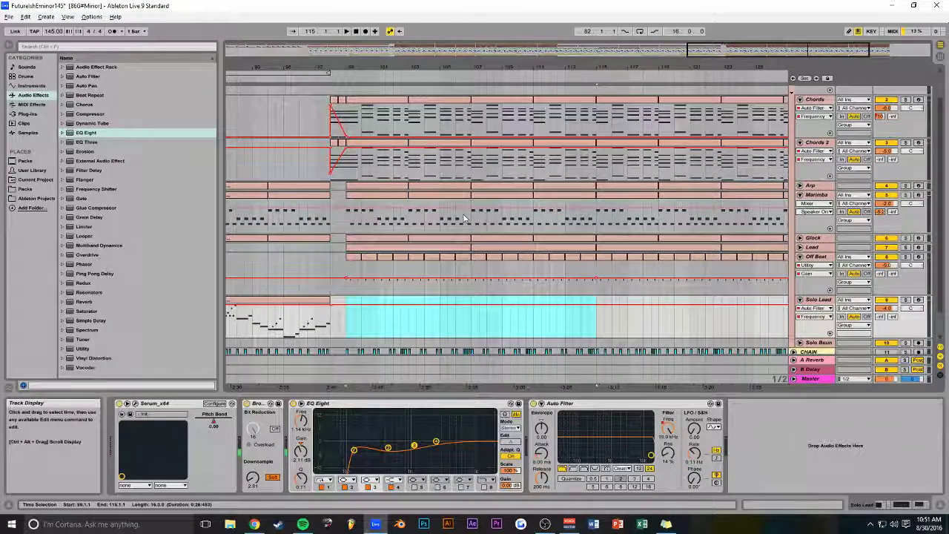
pyautogui.scroll(1, 452, 215)
pyautogui.click(374, 126)
pyautogui.moveTo(374, 126); pyautogui.dragTo(379, 335)
pyautogui.doubleClick(380, 335)
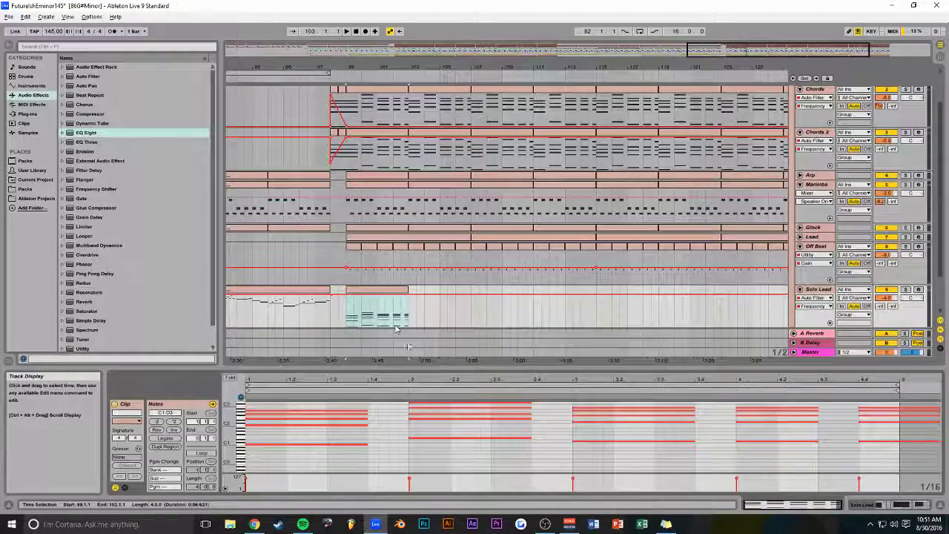
pyautogui.moveTo(408, 393); pyautogui.dragTo(408, 245)
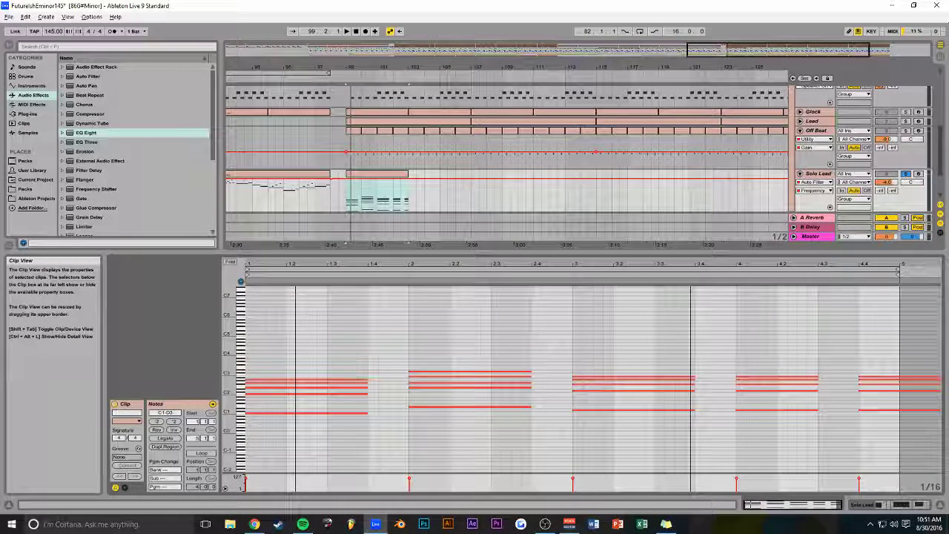
# - Delete the low bass note under every chord in the Solo Lead clip
pyautogui.click(898, 382)
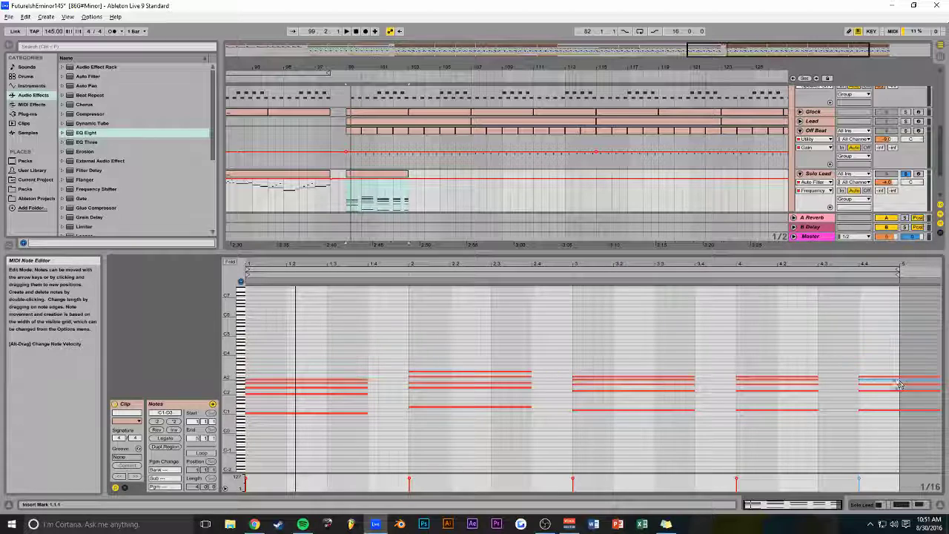
pyautogui.moveTo(885, 381); pyautogui.dragTo(806, 424)
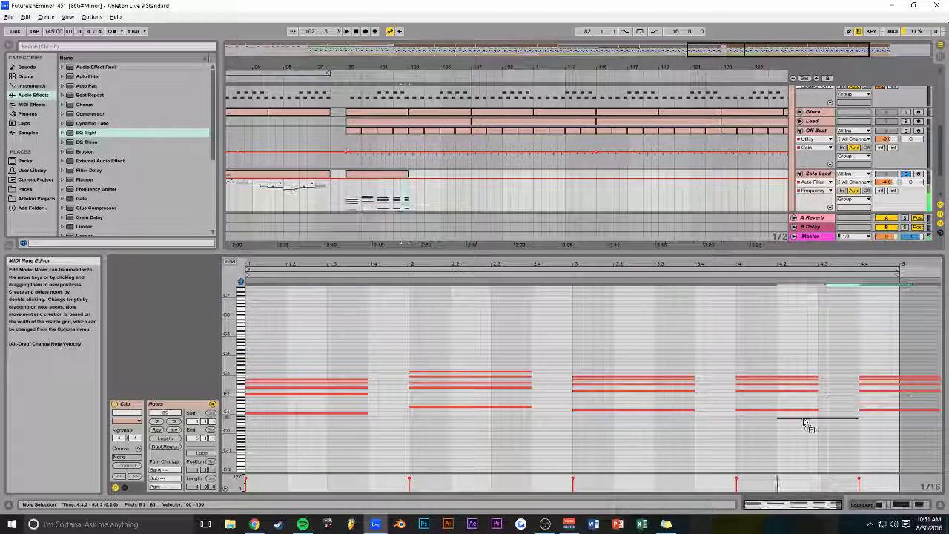
pyautogui.press('Delete')
pyautogui.moveTo(919, 404); pyautogui.dragTo(271, 462)
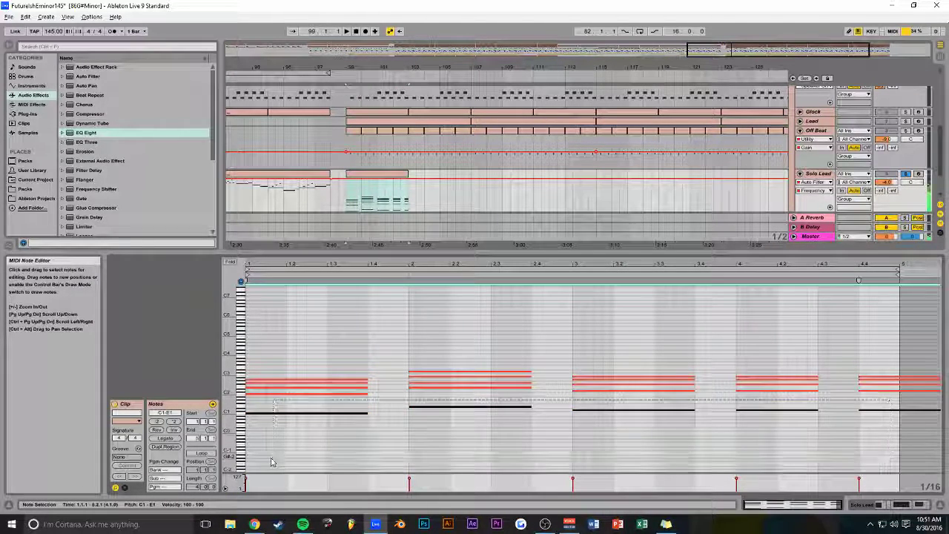
pyautogui.press('Delete')
# - Delete the lower notes of each chord in the Solo Lead clip, keeping only the top note as a melody
pyautogui.moveTo(378, 386); pyautogui.dragTo(348, 409)
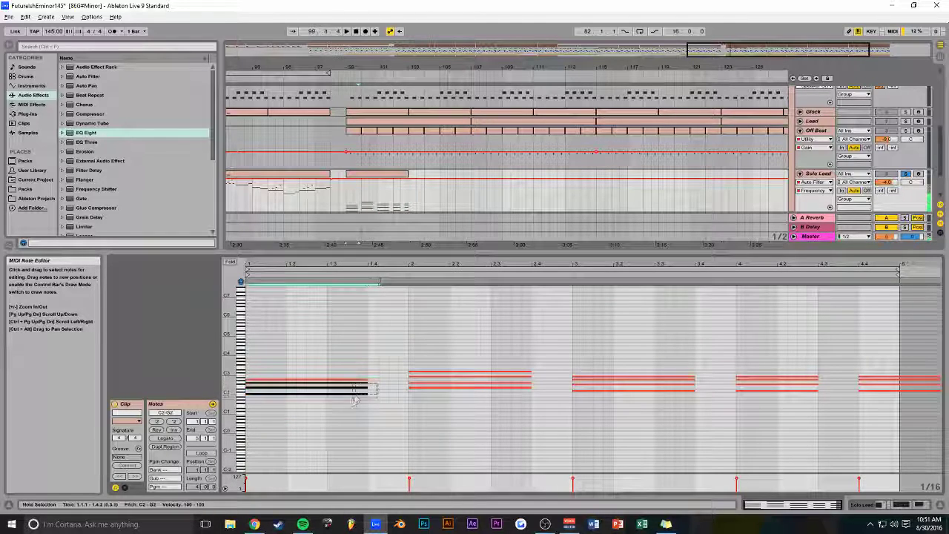
pyautogui.press('Delete')
pyautogui.moveTo(535, 381); pyautogui.dragTo(501, 398)
pyautogui.press('Delete')
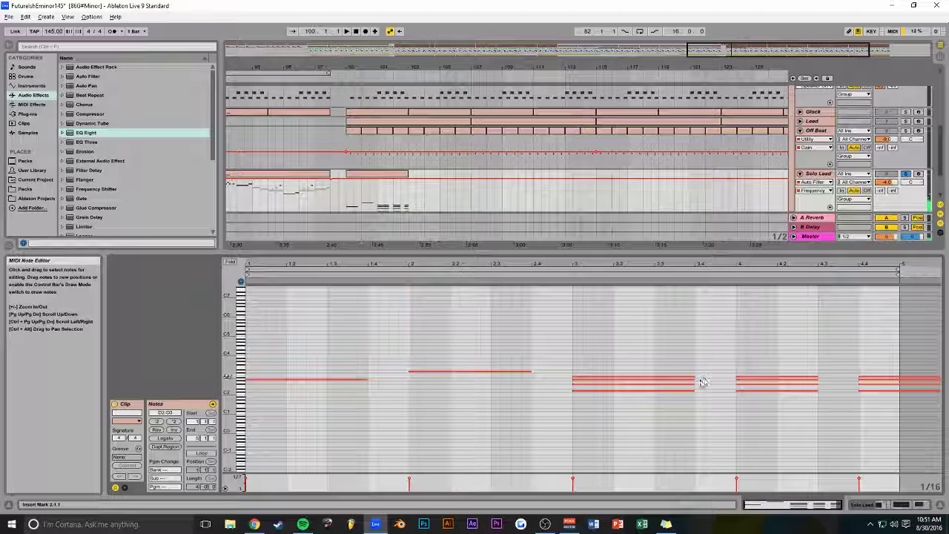
pyautogui.moveTo(703, 381); pyautogui.dragTo(691, 393)
pyautogui.press('Delete')
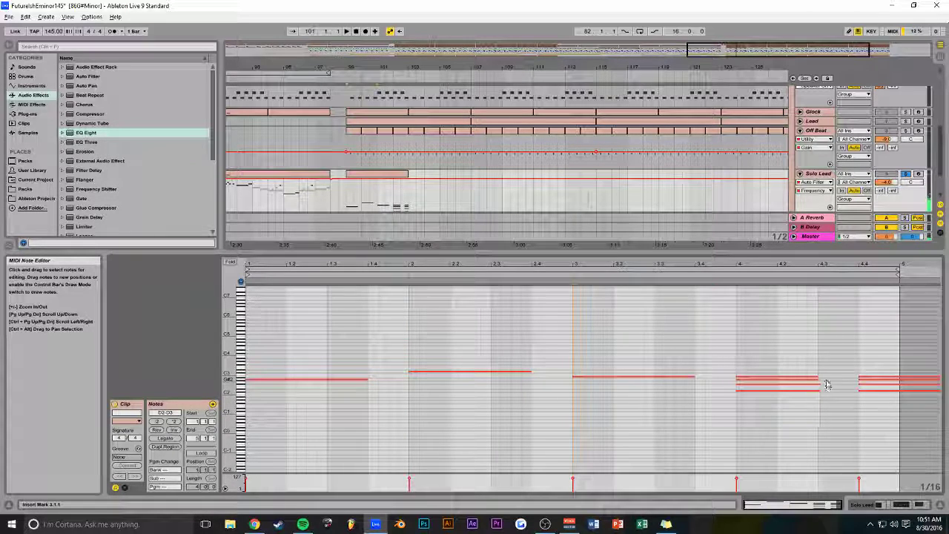
pyautogui.moveTo(826, 380); pyautogui.dragTo(798, 395)
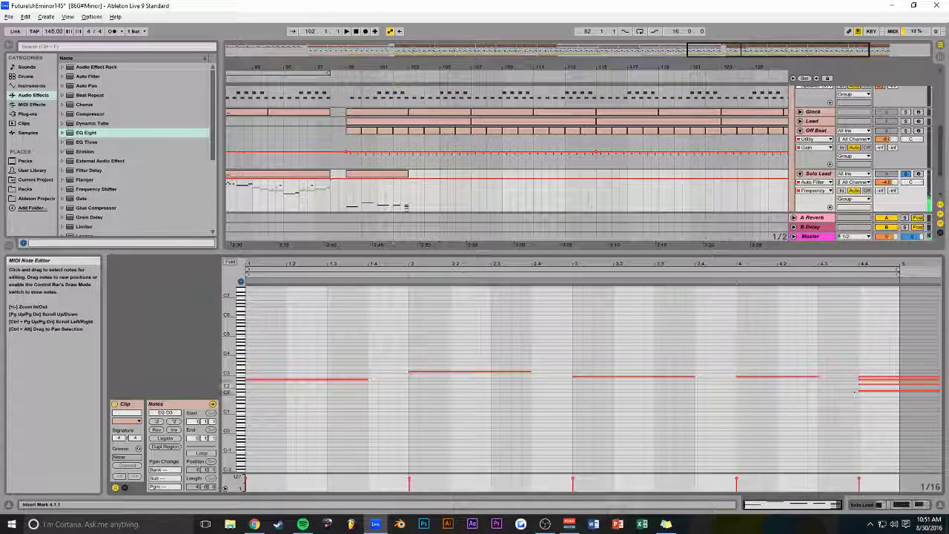
pyautogui.press('Delete')
# - Transpose all remaining Solo Lead notes up two octaves, and play the clip with the full mix from 99.1
pyautogui.moveTo(891, 346); pyautogui.dragTo(260, 422)
pyautogui.hotkey('shift', 'Up')
pyautogui.hotkey('shift', 'Up')
pyautogui.press('space')
pyautogui.click(378, 194)
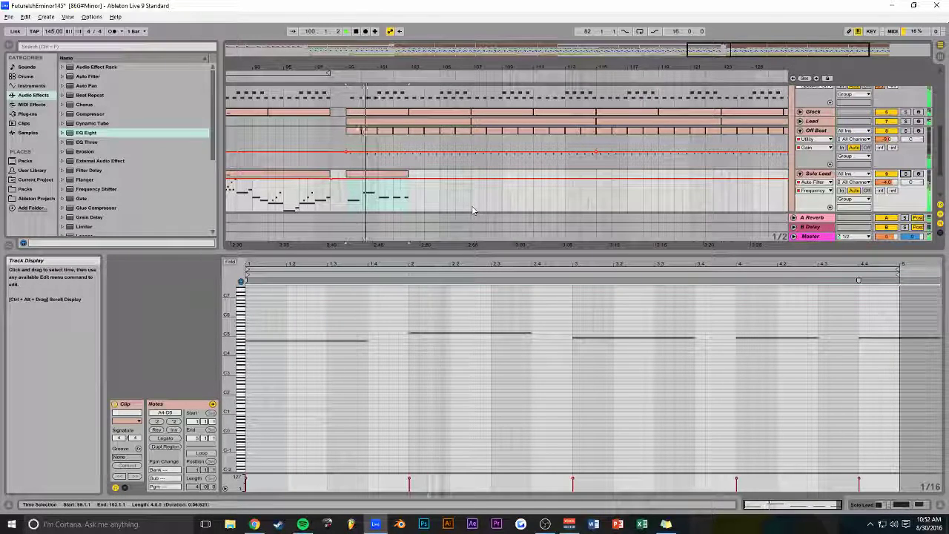
# - Save the set and duplicate the four-bar Solo Lead clip seven times, filling the track up to bar 131
pyautogui.moveTo(710, 55); pyautogui.dragTo(709, 48)
pyautogui.hotkey('ctrl', 's')
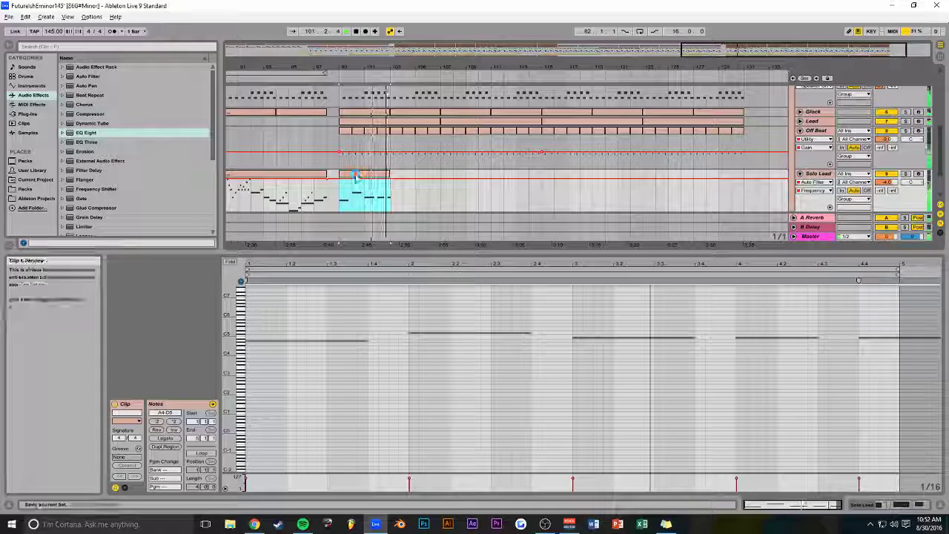
pyautogui.hotkey('ctrl', 'd')
pyautogui.hotkey('ctrl', 'd')
pyautogui.hotkey('ctrl', 'd')
pyautogui.hotkey('ctrl', 'd')
pyautogui.hotkey('ctrl', 'd')
pyautogui.hotkey('ctrl', 'd')
pyautogui.hotkey('ctrl', 'd')
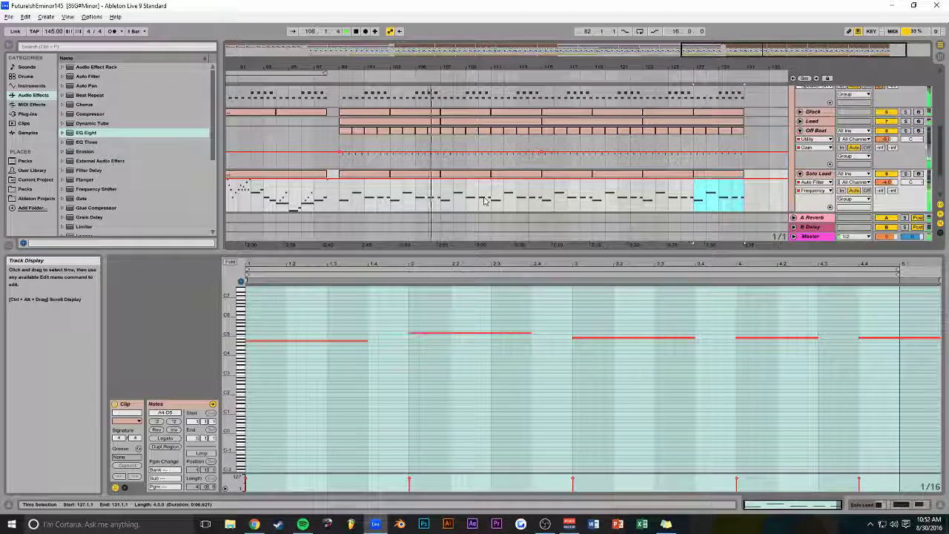
# - Add a one-beat E5 note at 1.4.1 in the Solo Lead clip at bar 107 while playing it
pyautogui.click(457, 187)
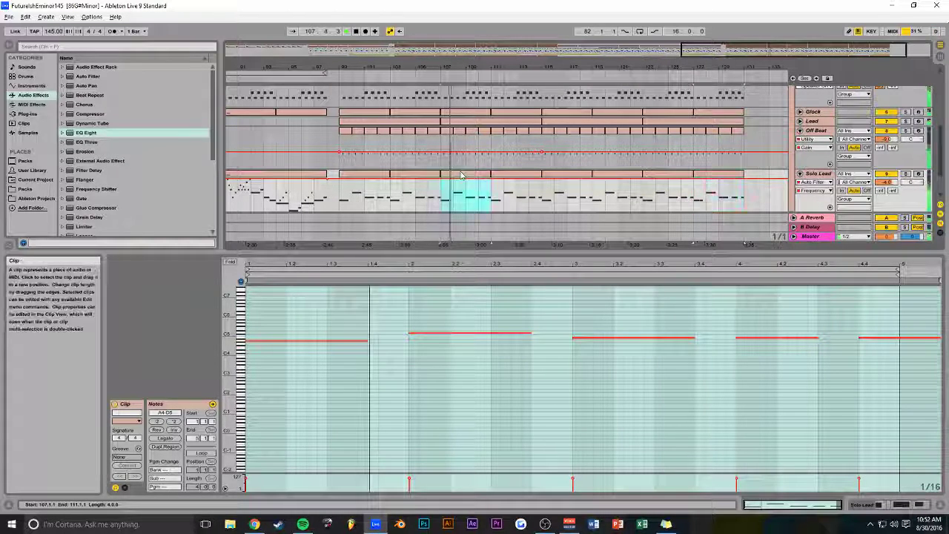
pyautogui.click(368, 329)
pyautogui.press('space')
pyautogui.doubleClick(371, 329)
pyautogui.press('Down')
pyautogui.press('Down')
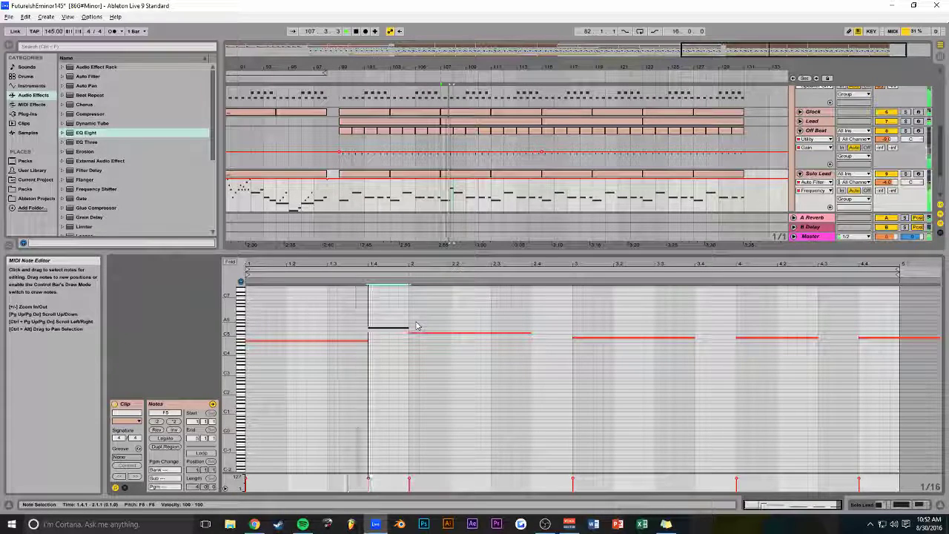
pyautogui.press('Down')
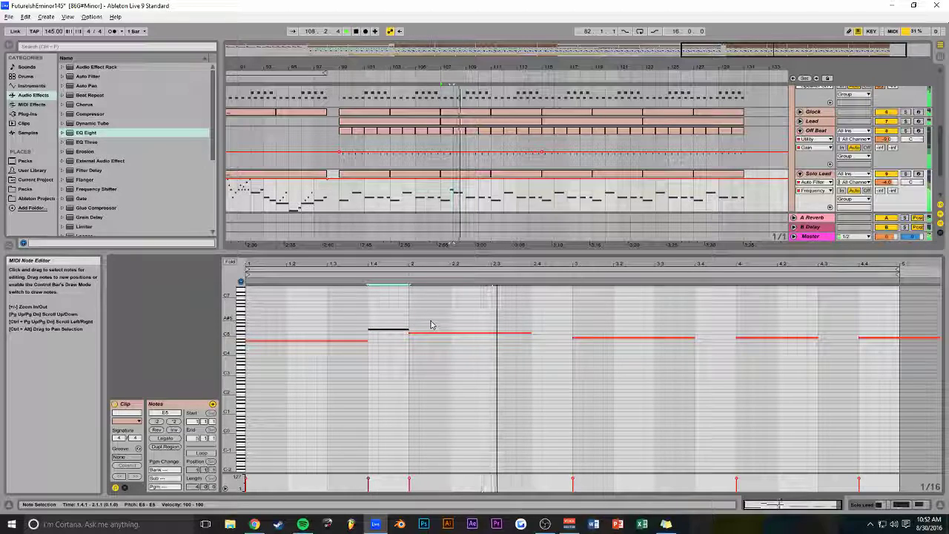
# - Add a one-beat E5 note at 2.4.1 in the bar 107 Solo Lead clip, and save the set
pyautogui.doubleClick(423, 331)
pyautogui.moveTo(423, 331); pyautogui.dragTo(549, 334)
pyautogui.hotkey('ctrl', 's')
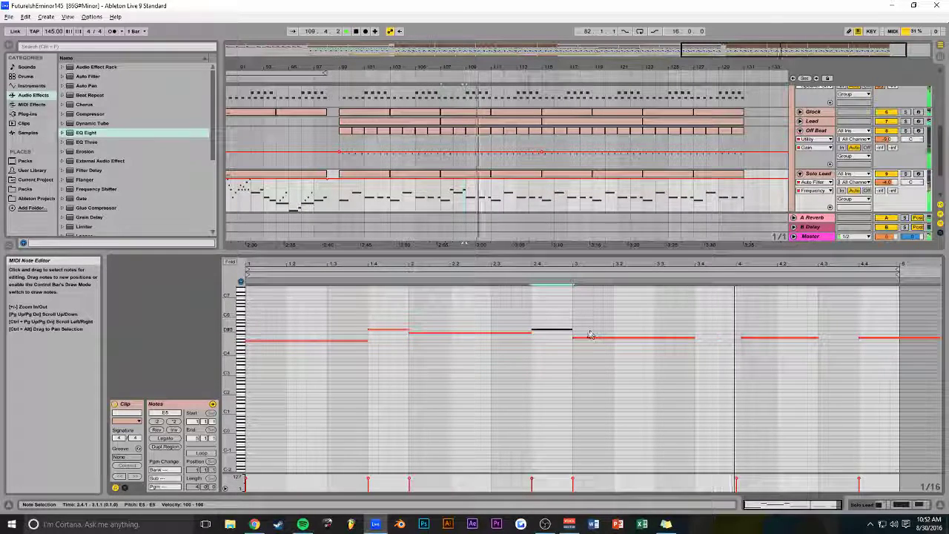
# - Add one-beat A4 notes at 3.4.1 and 4.3.1 in the bar 107 Solo Lead clip, play it, and save the set
pyautogui.doubleClick(704, 337)
pyautogui.moveTo(704, 341); pyautogui.dragTo(830, 345)
pyautogui.press('space')
pyautogui.click(901, 338)
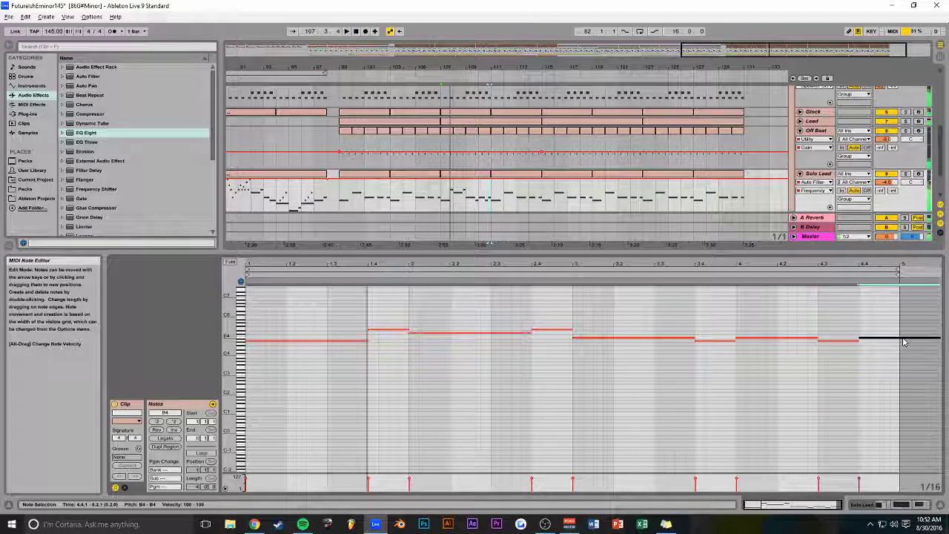
pyautogui.hotkey('ctrl', 's')
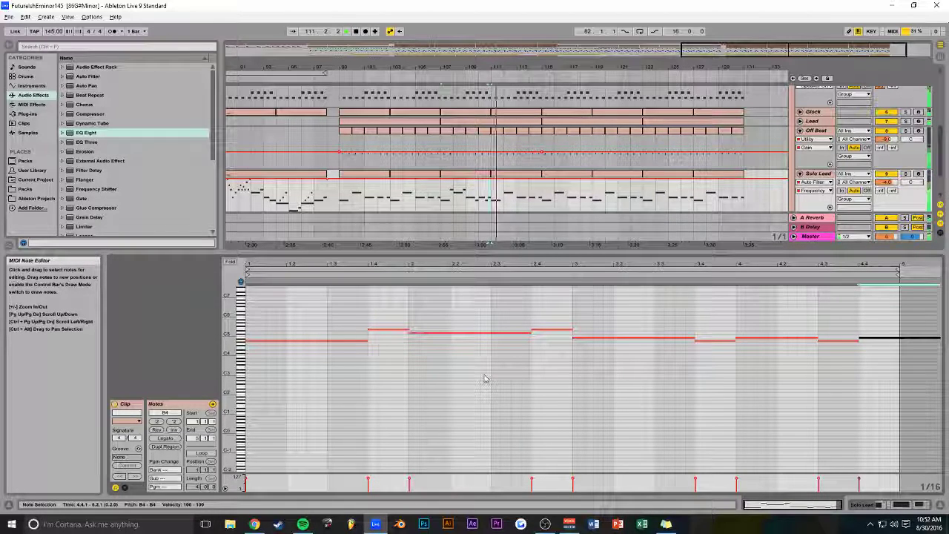
# - Replace the Solo Lead clip spanning bars 111 to 115 with a copy of the bar 107 clip, and start playback from bar 96
pyautogui.moveTo(491, 194); pyautogui.dragTo(541, 194)
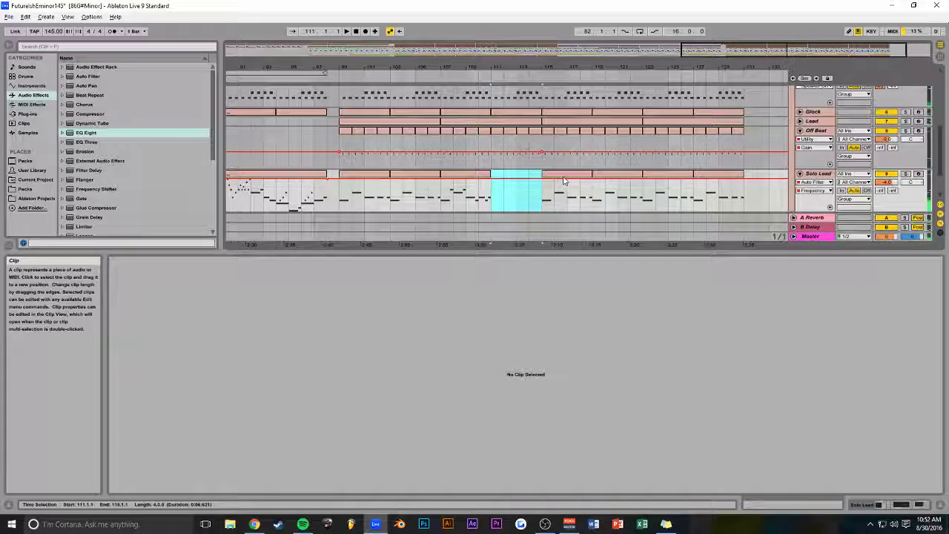
pyautogui.click(563, 180)
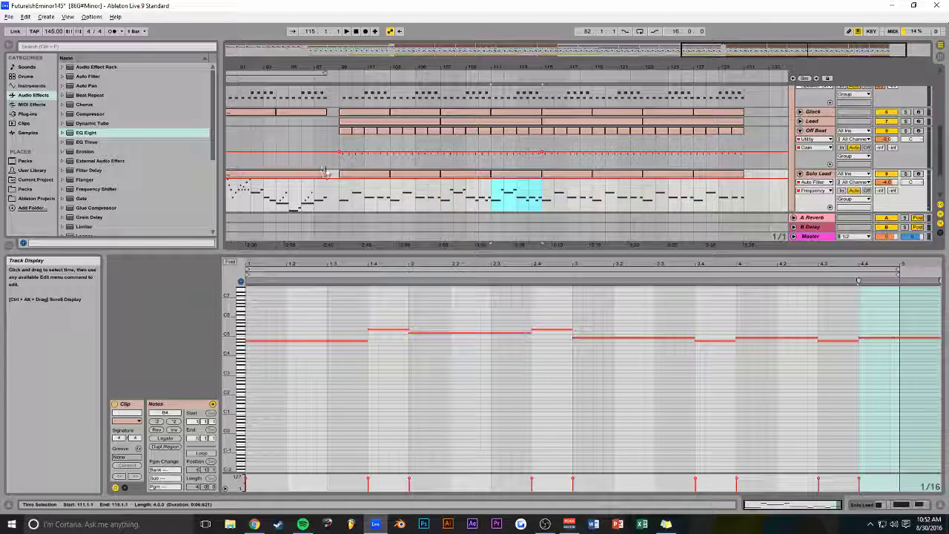
pyautogui.click(301, 141)
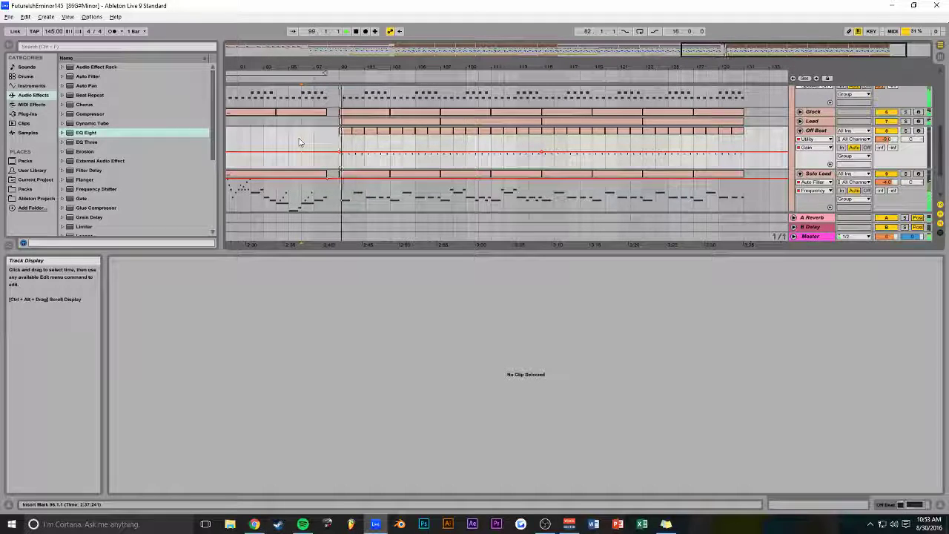
# - Copy the Snare_Dolphin clip on the CHAIN track to 98.1.1 and 98.4.1, play the transition, and save the set
pyautogui.scroll(-3, 309, 141)
pyautogui.moveTo(710, 49); pyautogui.dragTo(514, 126)
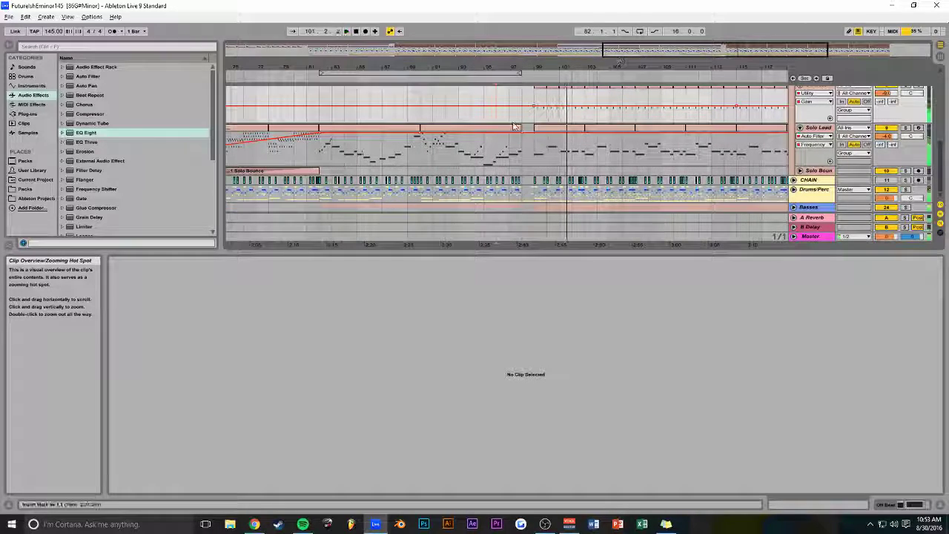
pyautogui.moveTo(639, 49); pyautogui.dragTo(710, 51)
pyautogui.click(459, 179)
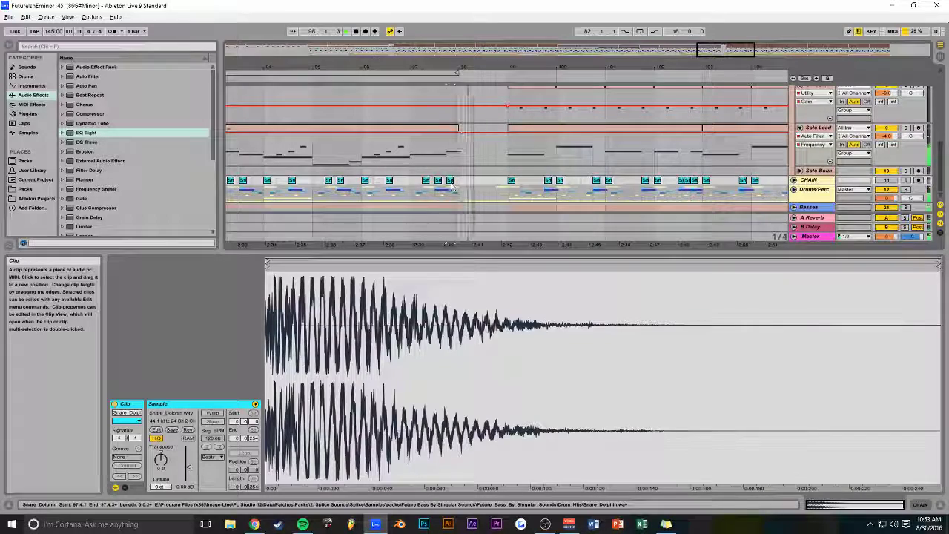
pyautogui.moveTo(427, 128); pyautogui.dragTo(458, 127)
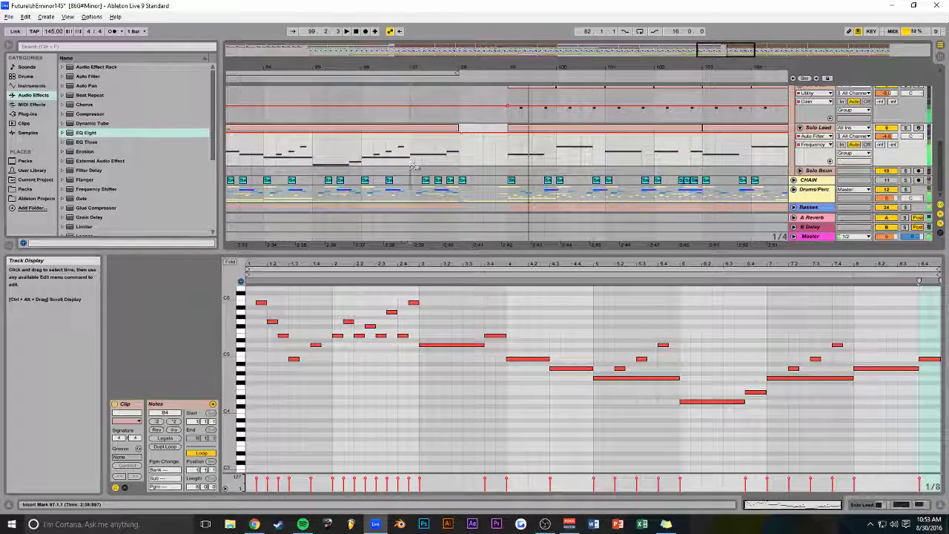
pyautogui.click(464, 180)
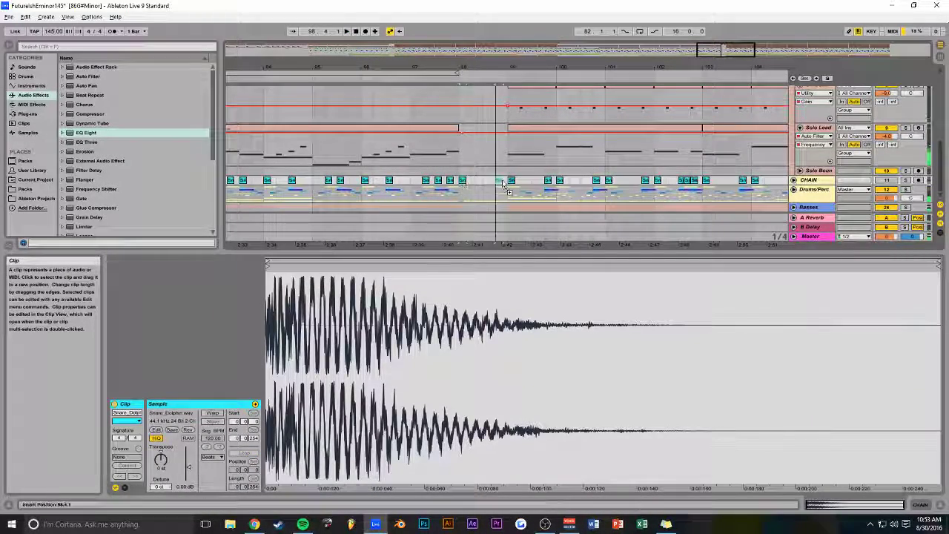
pyautogui.click(459, 163)
pyautogui.press('space')
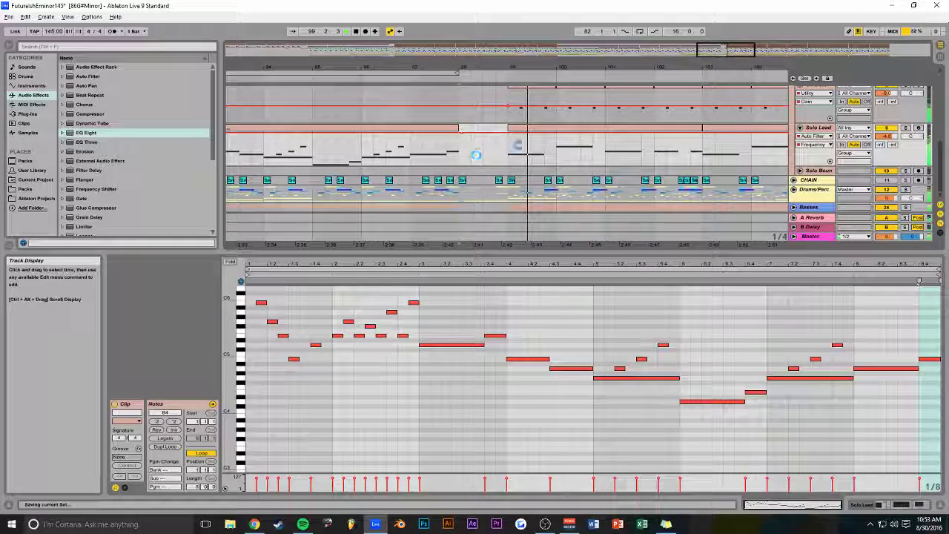
# - Add a Utility effect after the Auto Filter on the Solo Lead track and automate its gain slightly lower from bar 99
pyautogui.press('-')
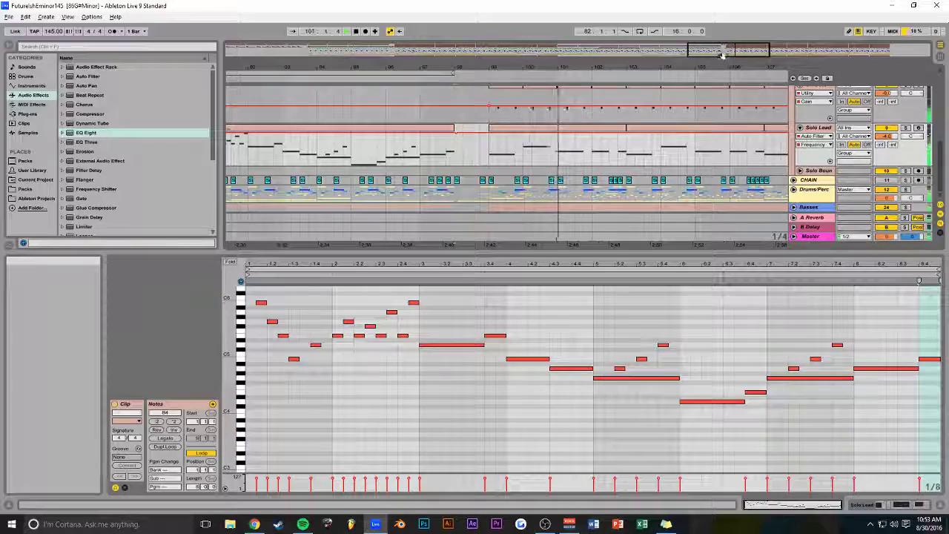
pyautogui.click(880, 505)
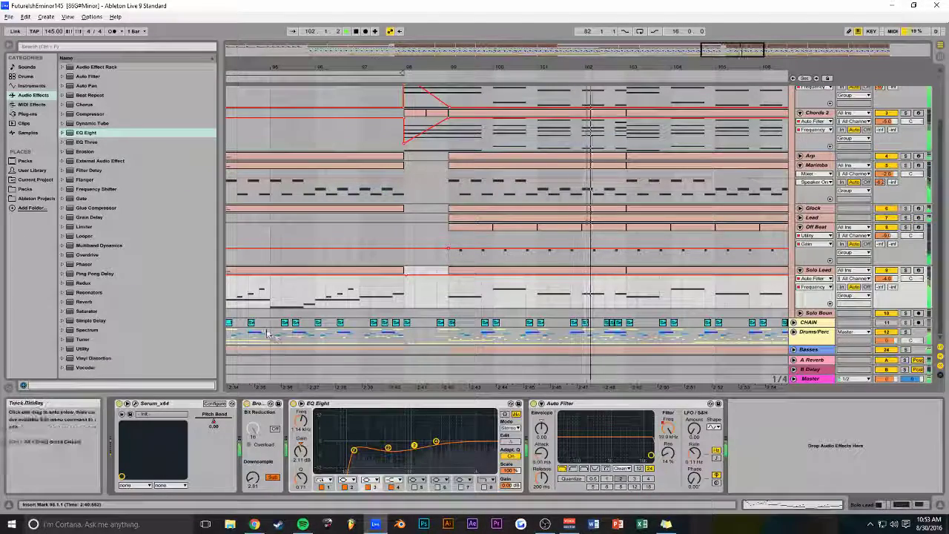
pyautogui.moveTo(82, 348); pyautogui.dragTo(776, 435)
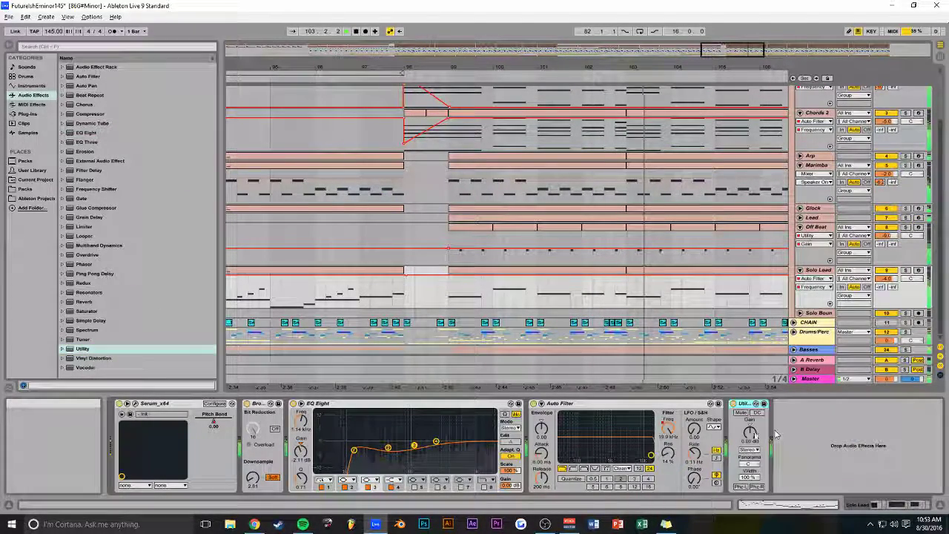
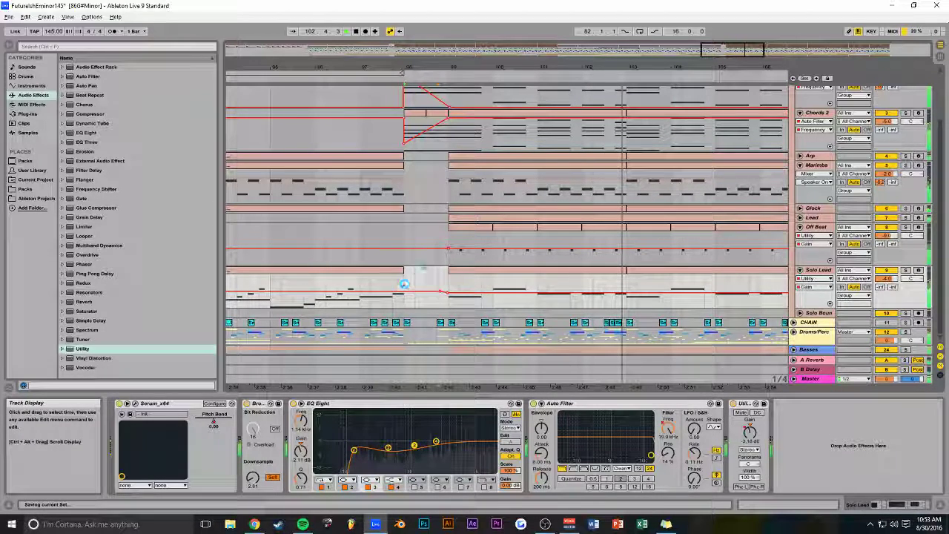
# - Copy the eight-bar Solo Bounce clip to 91.1.1 so it leads into bar 99, save the set, and play the transition
pyautogui.moveTo(732, 52); pyautogui.dragTo(764, 30)
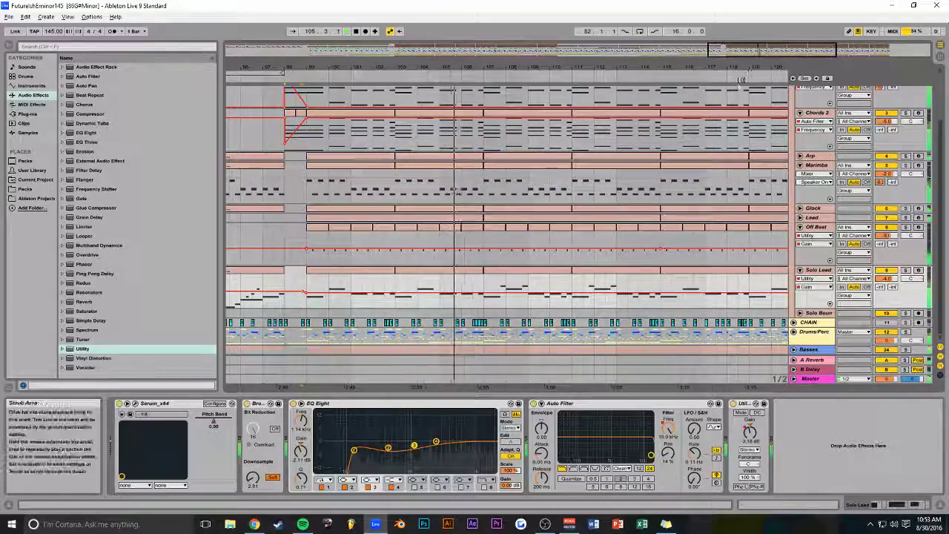
pyautogui.moveTo(773, 50); pyautogui.dragTo(773, 73)
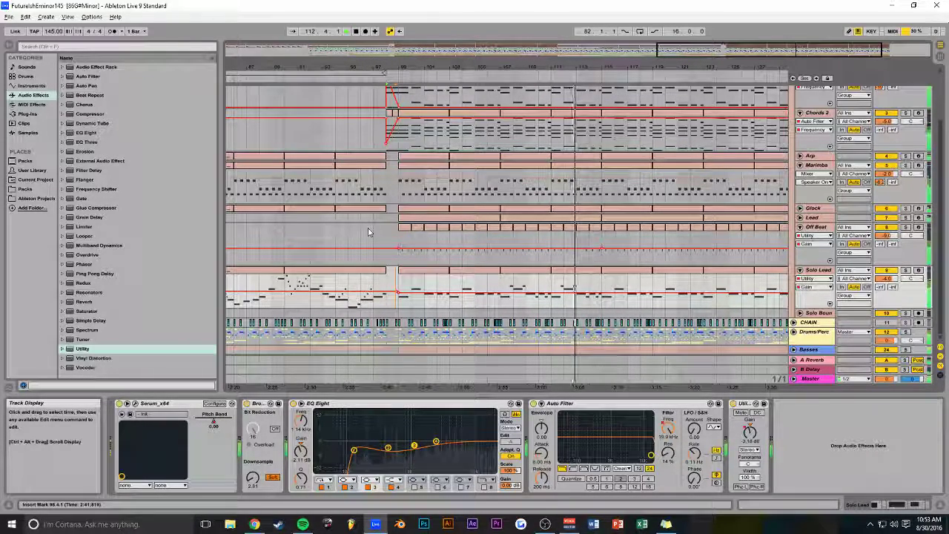
pyautogui.moveTo(762, 54); pyautogui.dragTo(602, 72)
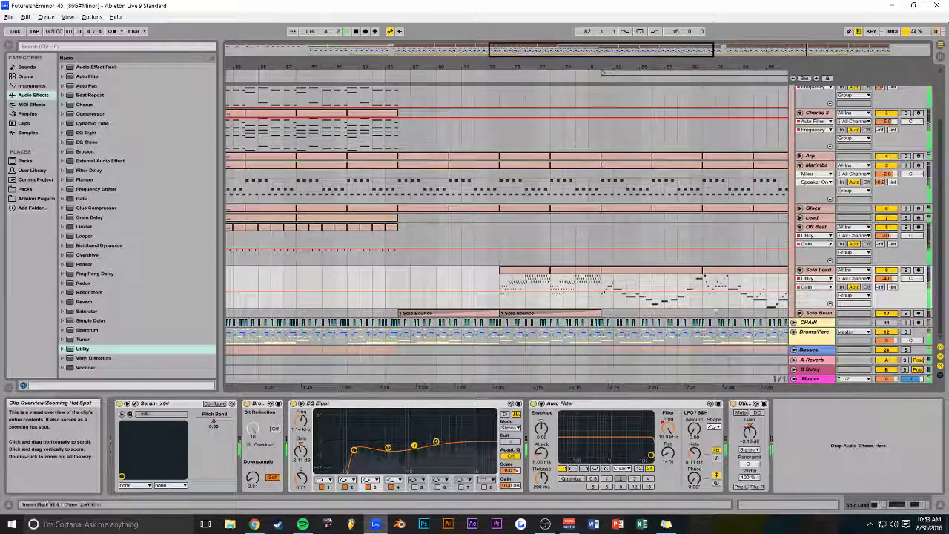
pyautogui.click(800, 314)
pyautogui.moveTo(352, 320); pyautogui.dragTo(567, 320)
pyautogui.press('space')
pyautogui.hotkey('ctrl', 's')
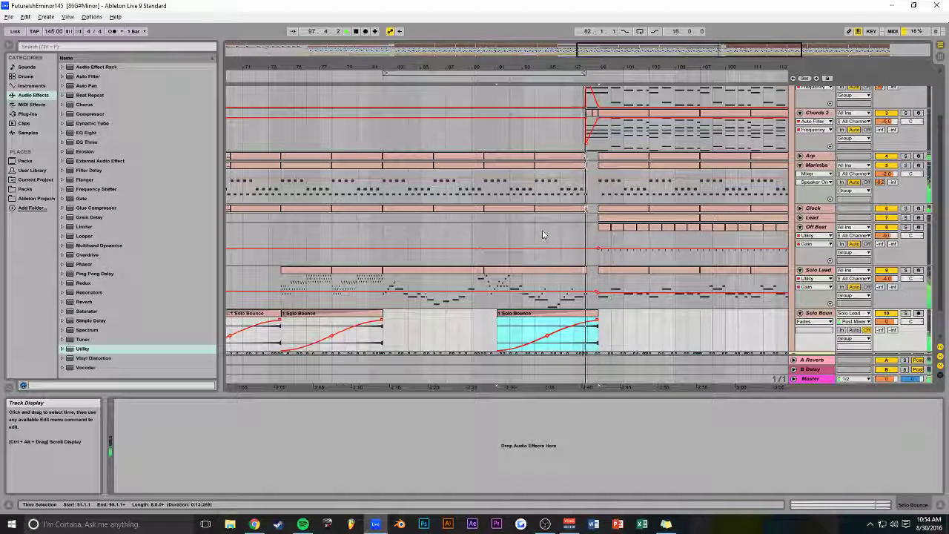
pyautogui.press('space')
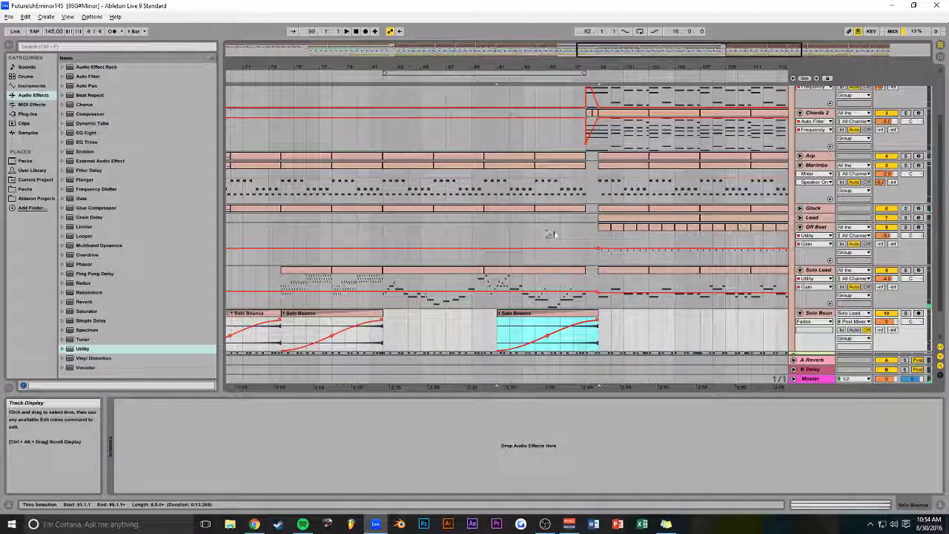
pyautogui.click(578, 234)
pyautogui.press('space')
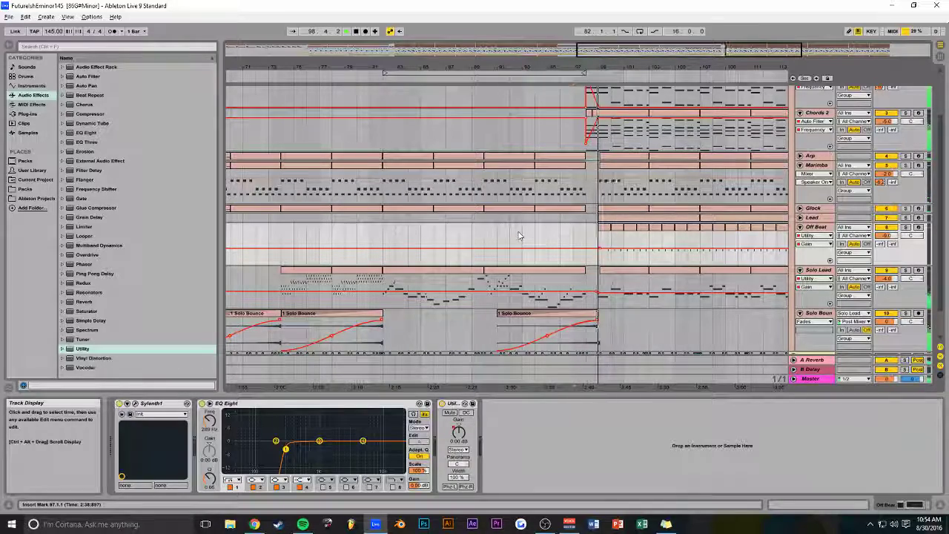
# - Show the whole arrangement with the Synth group folded, and save the set
pyautogui.hscroll(2, 583, 373)
pyautogui.scroll(-3, 584, 373)
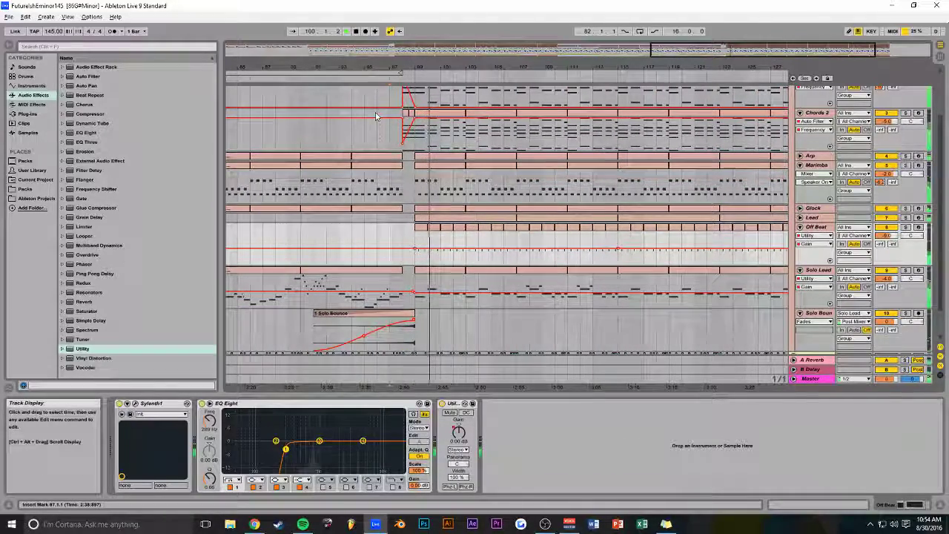
pyautogui.scroll(-2, 506, 369)
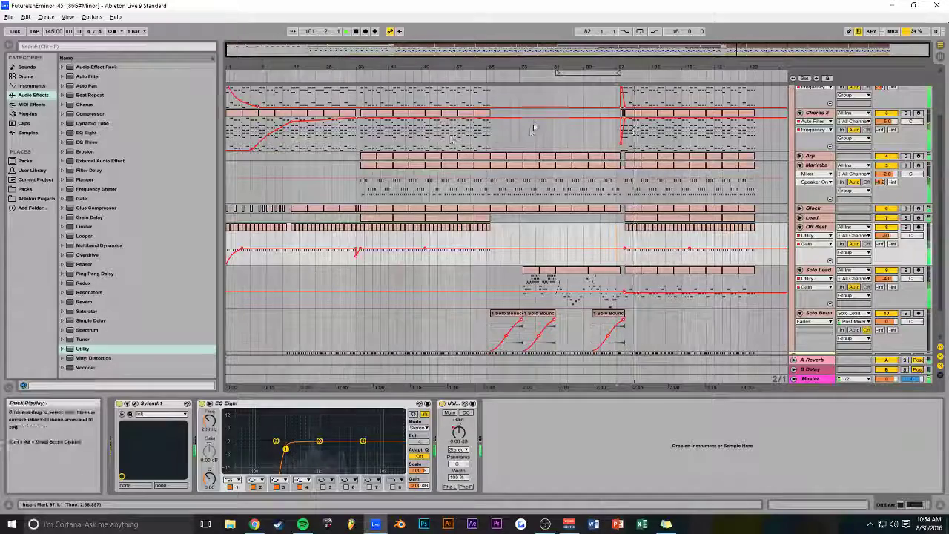
pyautogui.scroll(3, 530, 132)
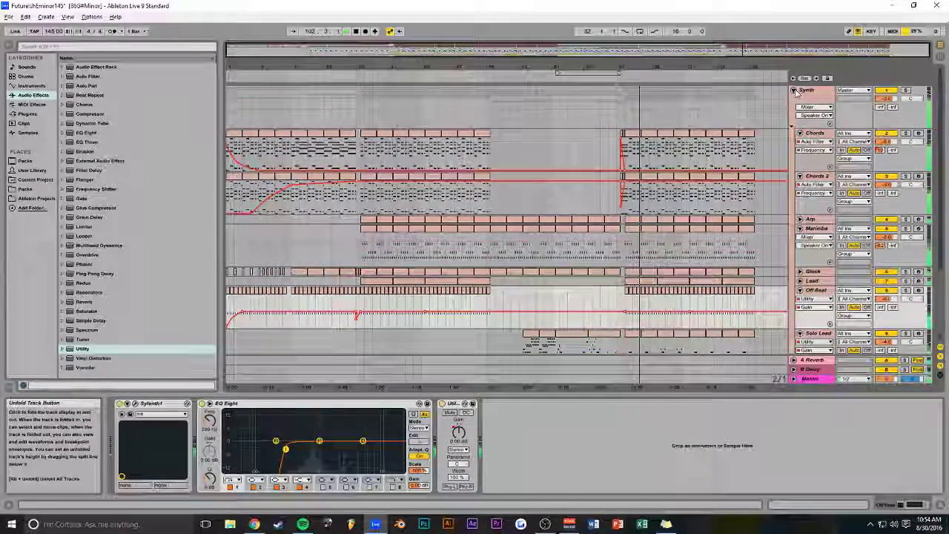
pyautogui.click(793, 90)
pyautogui.hotkey('ctrl', 's')
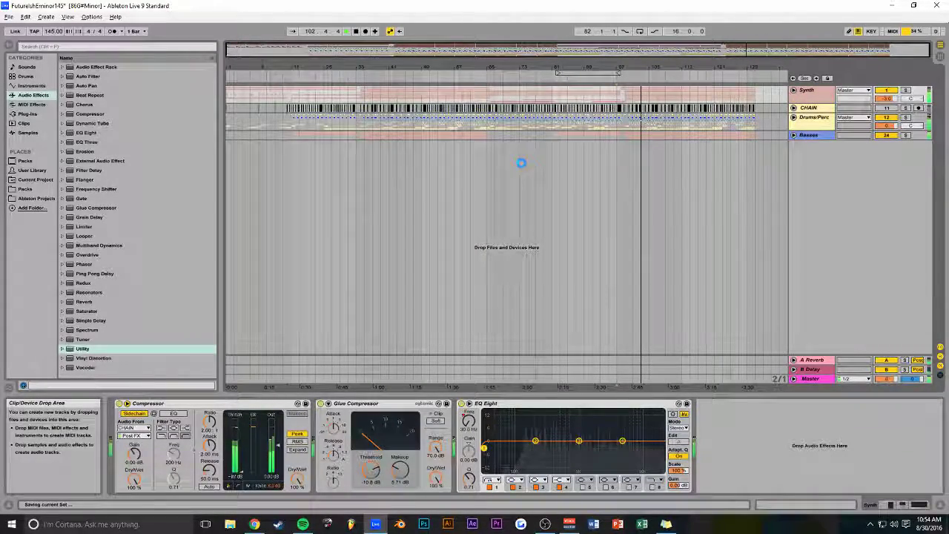